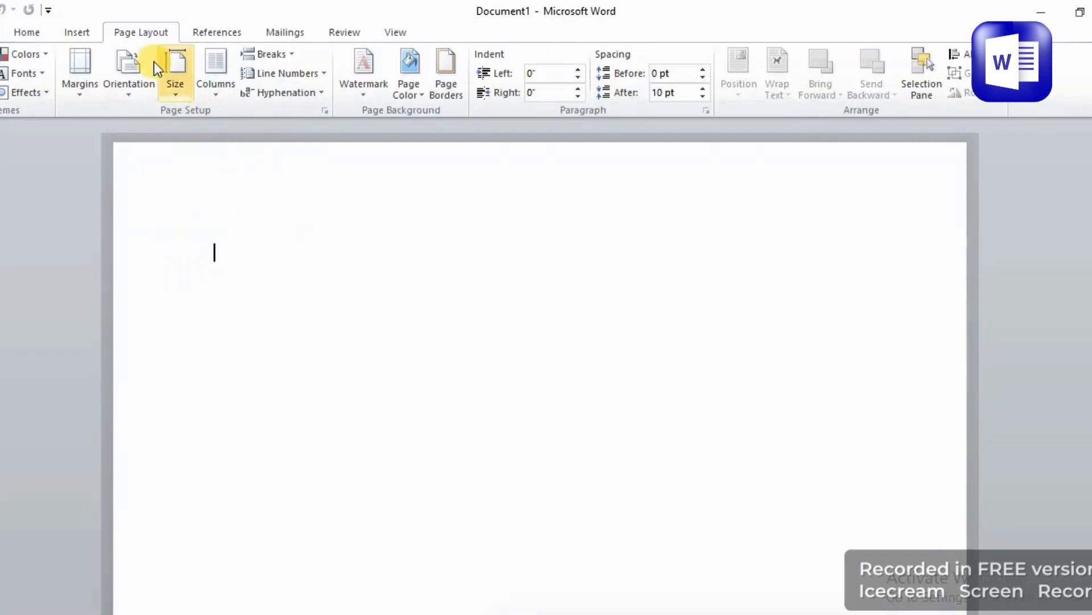
# Set the page size to A4 and switch the page orientation to landscape.
pyautogui.click(175, 67)
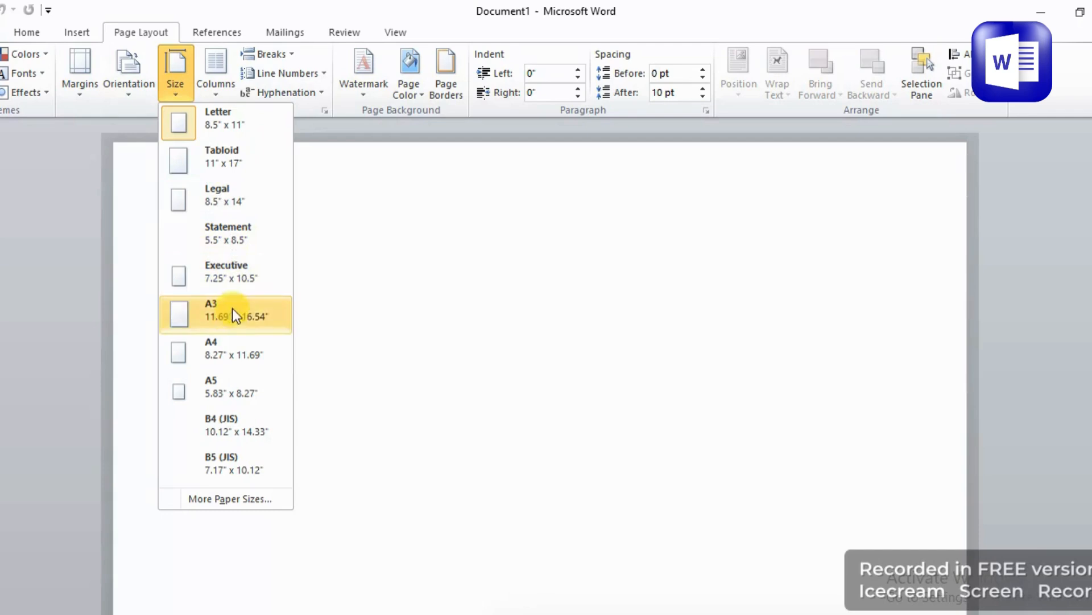
pyautogui.click(234, 353)
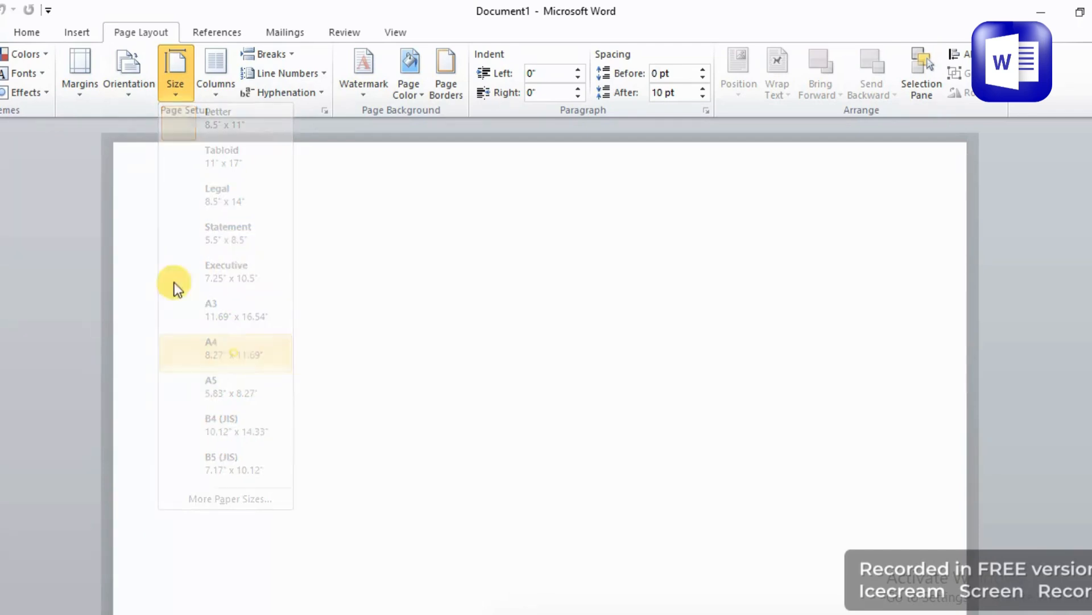
pyautogui.click(139, 84)
pyautogui.click(152, 171)
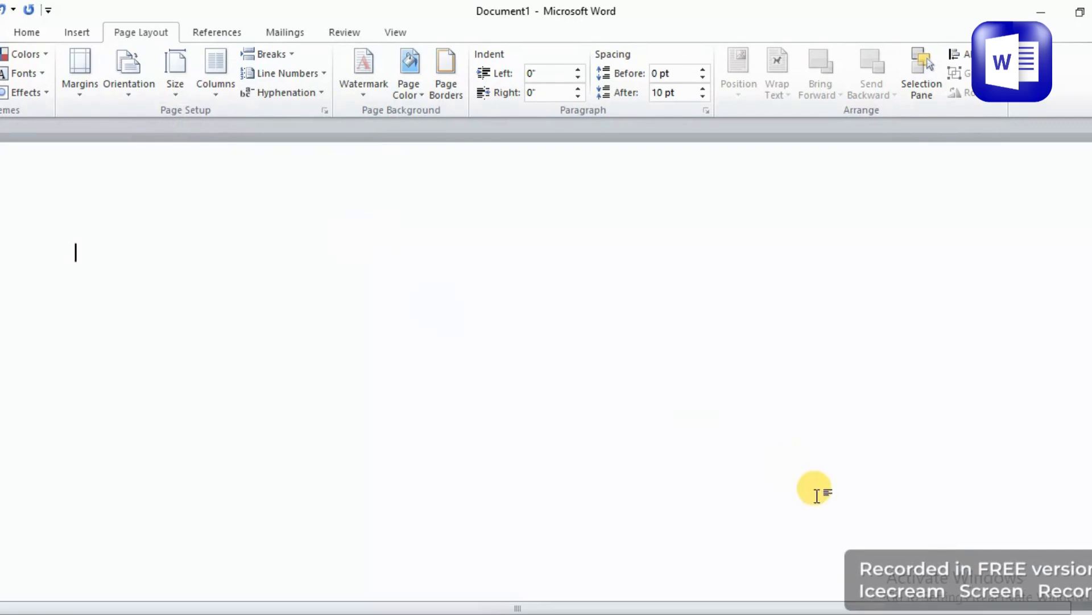
pyautogui.scroll(-6, 579, 317)
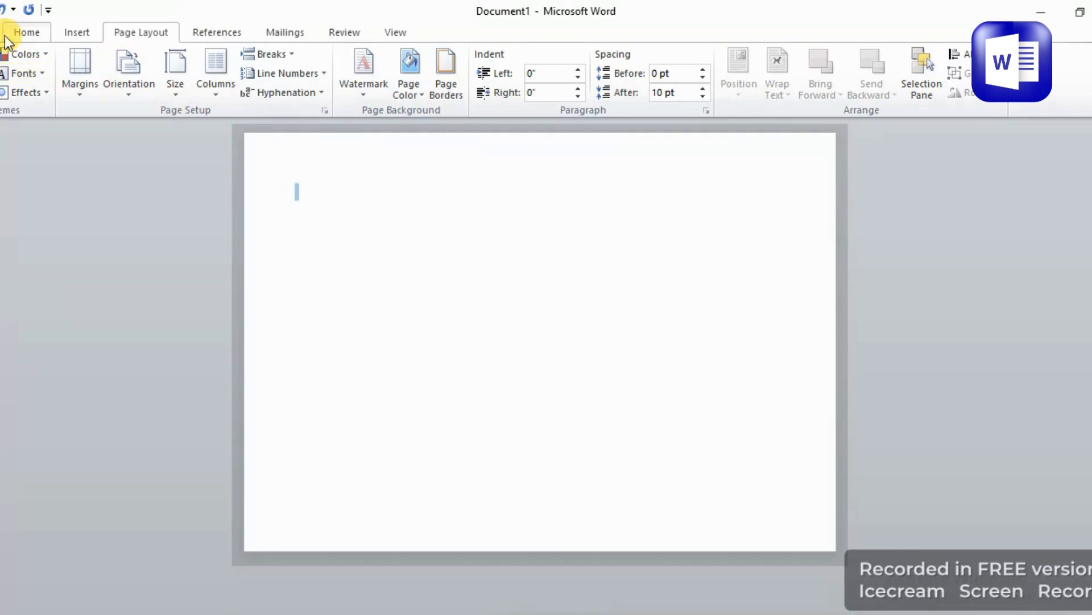
pyautogui.click(26, 32)
pyautogui.click(59, 29)
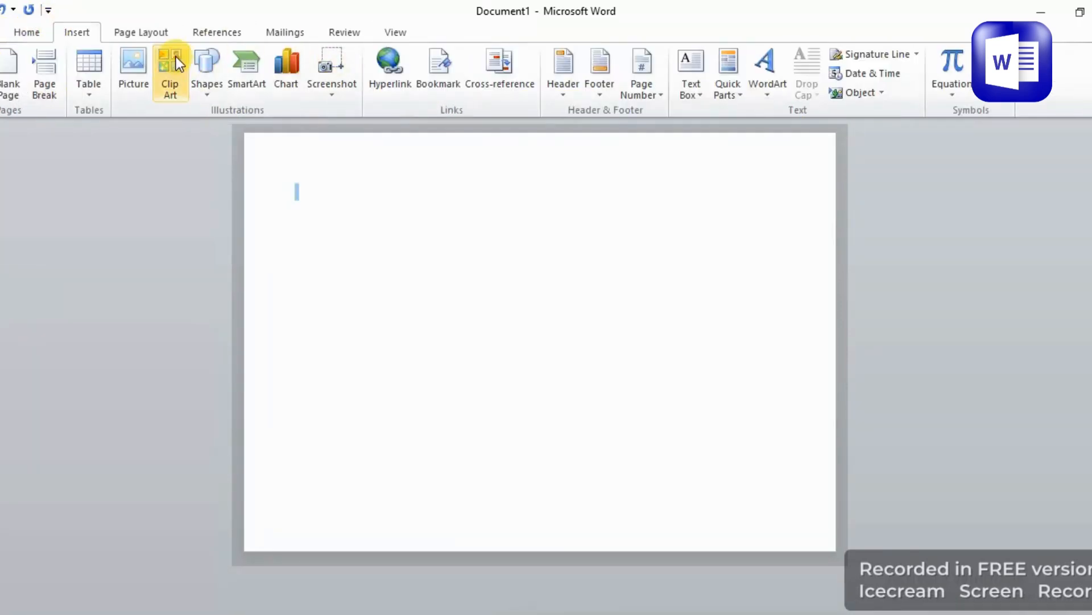
pyautogui.click(199, 84)
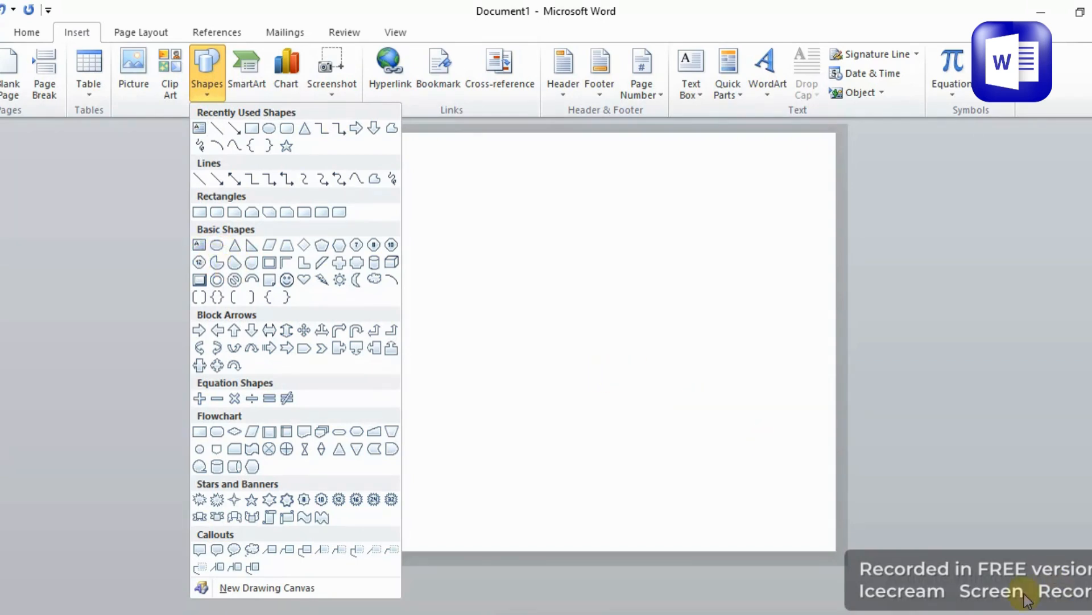
pyautogui.click(1023, 611)
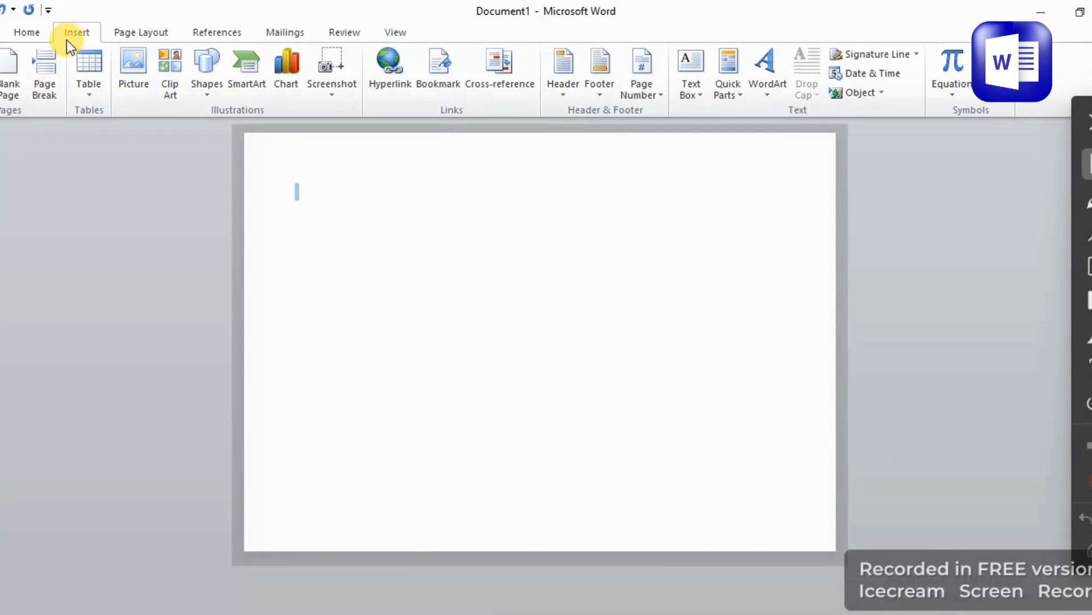
pyautogui.click(219, 73)
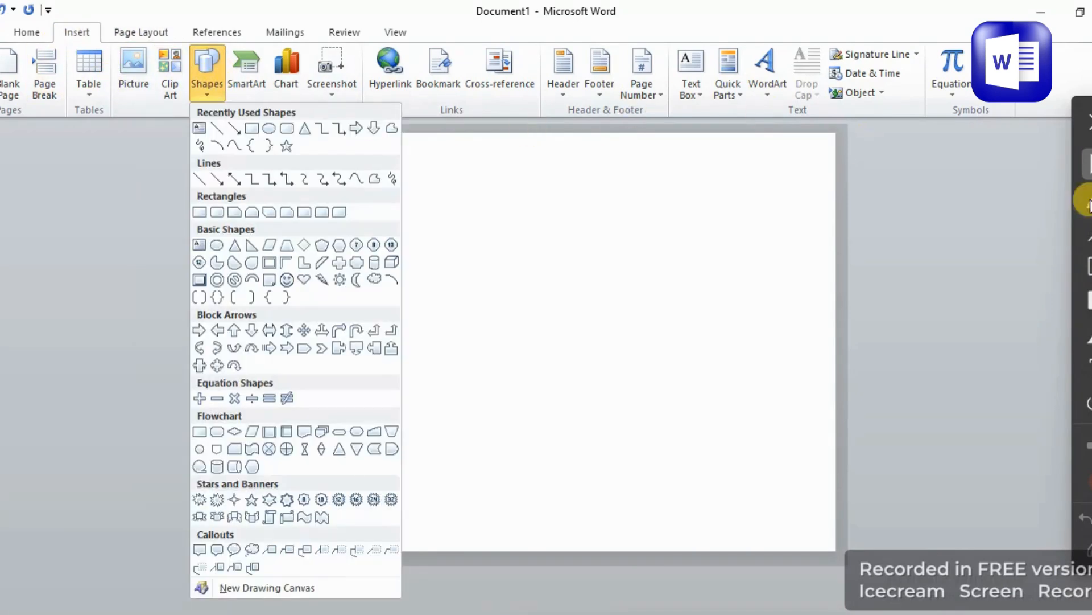
pyautogui.click(1086, 223)
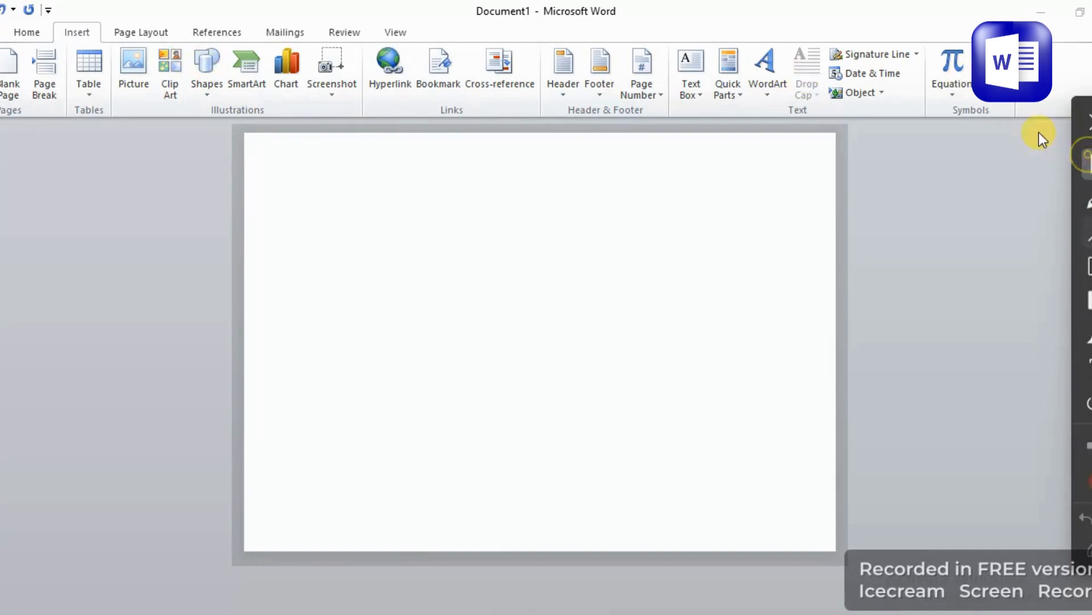
# Draw a donut shape about 7 inches across in the middle of the page.
pyautogui.click(200, 91)
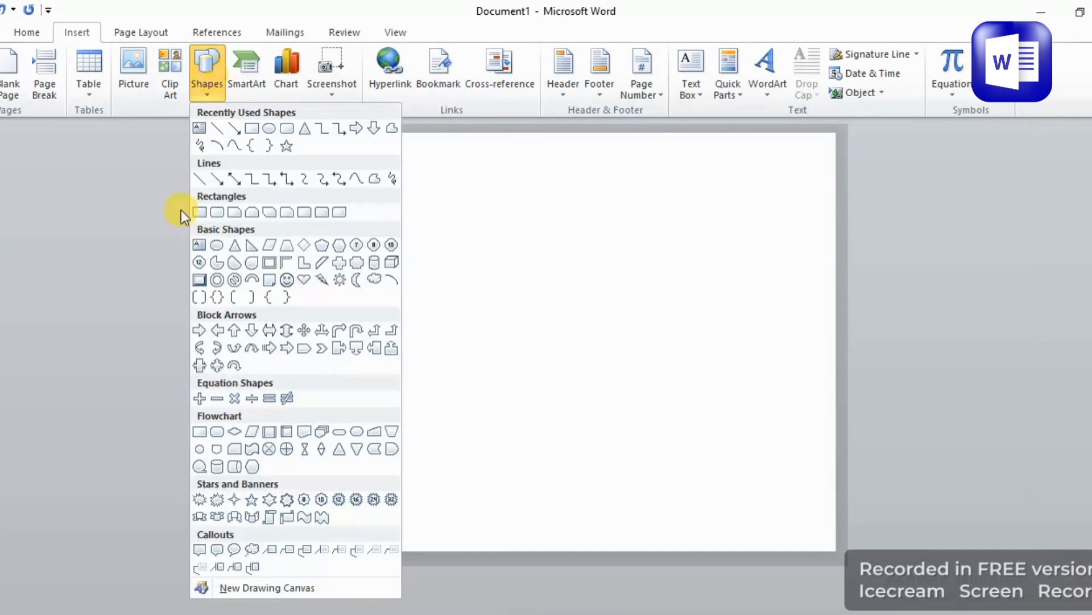
pyautogui.click(221, 282)
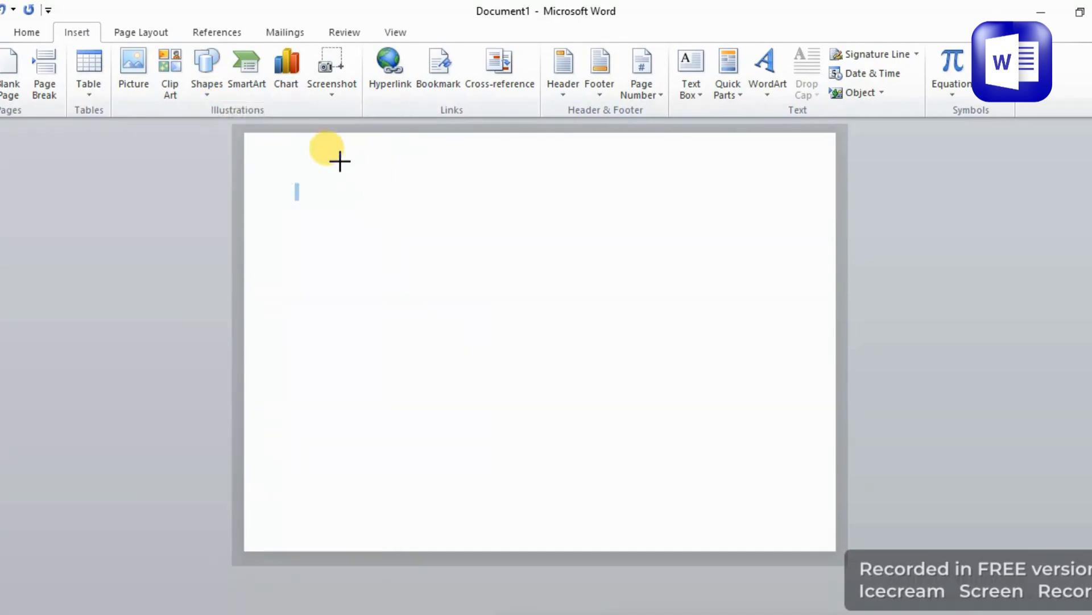
pyautogui.moveTo(345, 144); pyautogui.dragTo(705, 489)
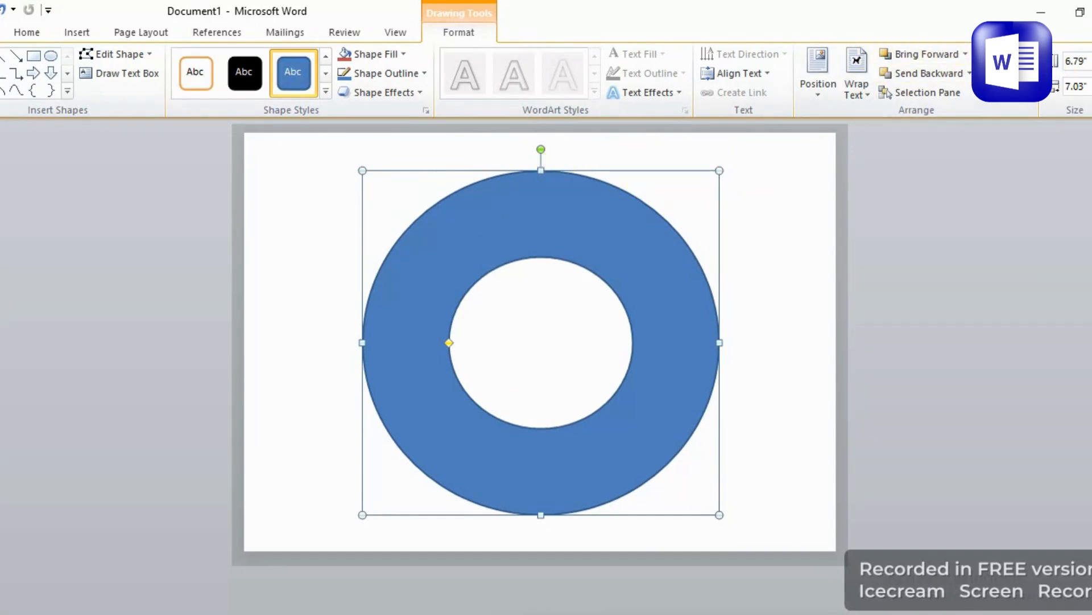
# Align the donut to the center and middle of the margins.
pyautogui.click(1004, 54)
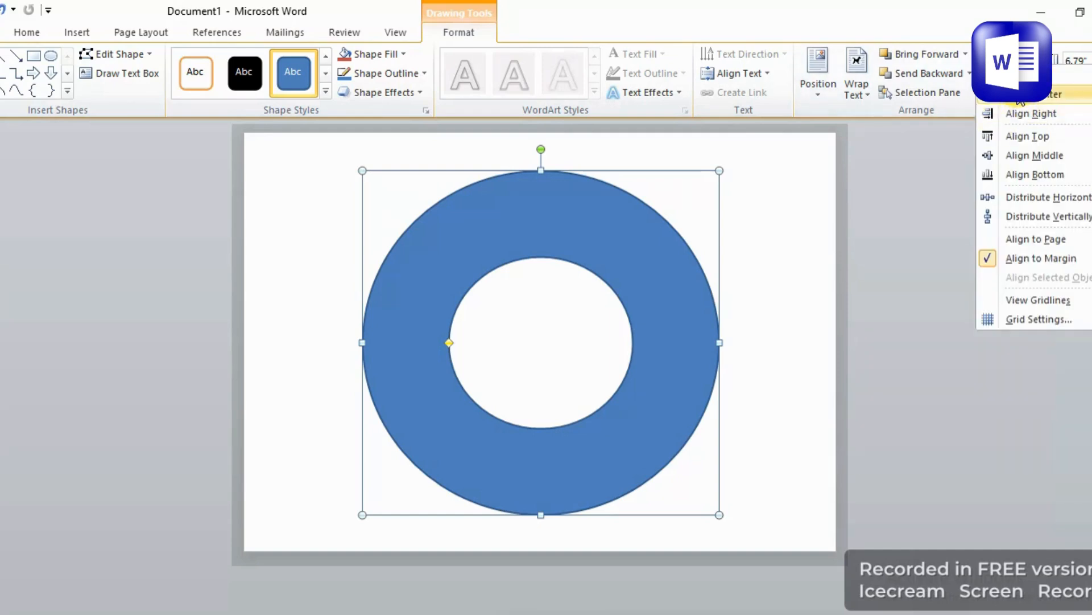
pyautogui.click(1020, 98)
pyautogui.click(1004, 54)
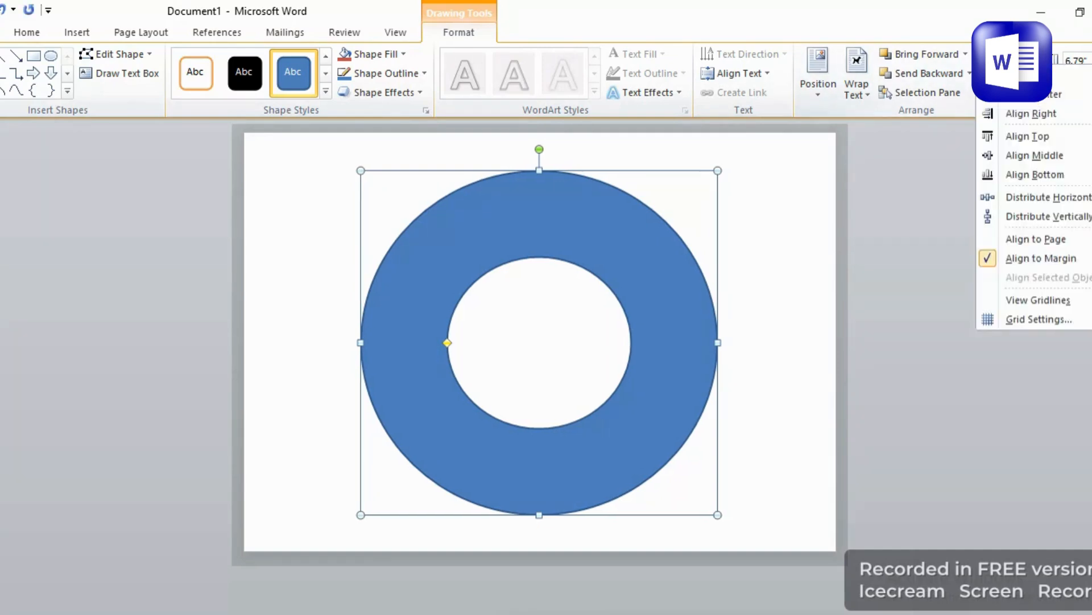
pyautogui.click(1021, 155)
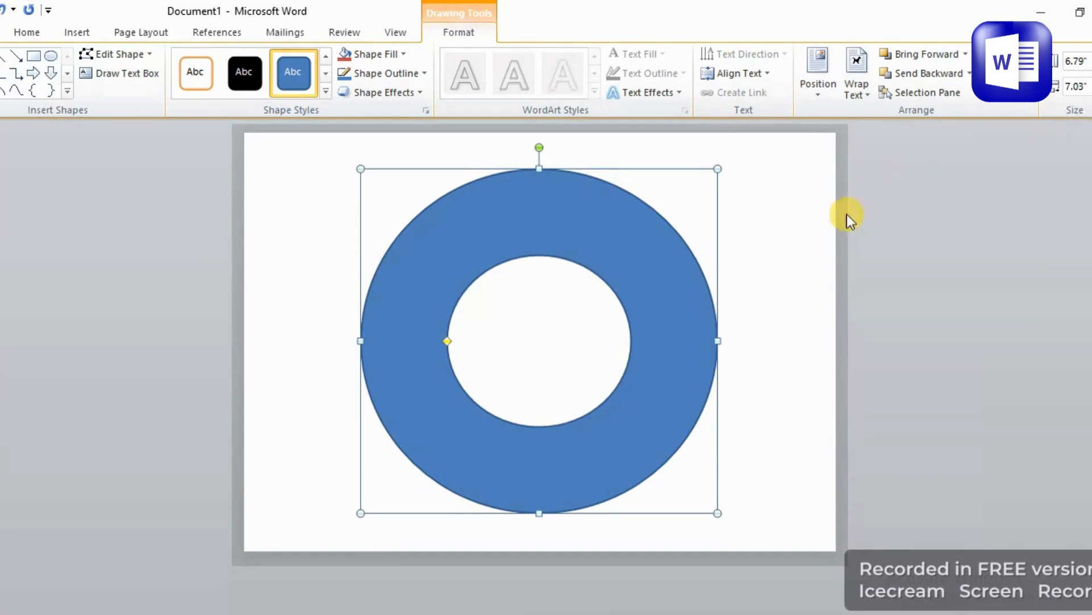
pyautogui.click(759, 235)
# Make the donut's ring thinner by moving its adjustment handle outward.
pyautogui.click(555, 210)
pyautogui.moveTo(447, 340); pyautogui.dragTo(389, 334)
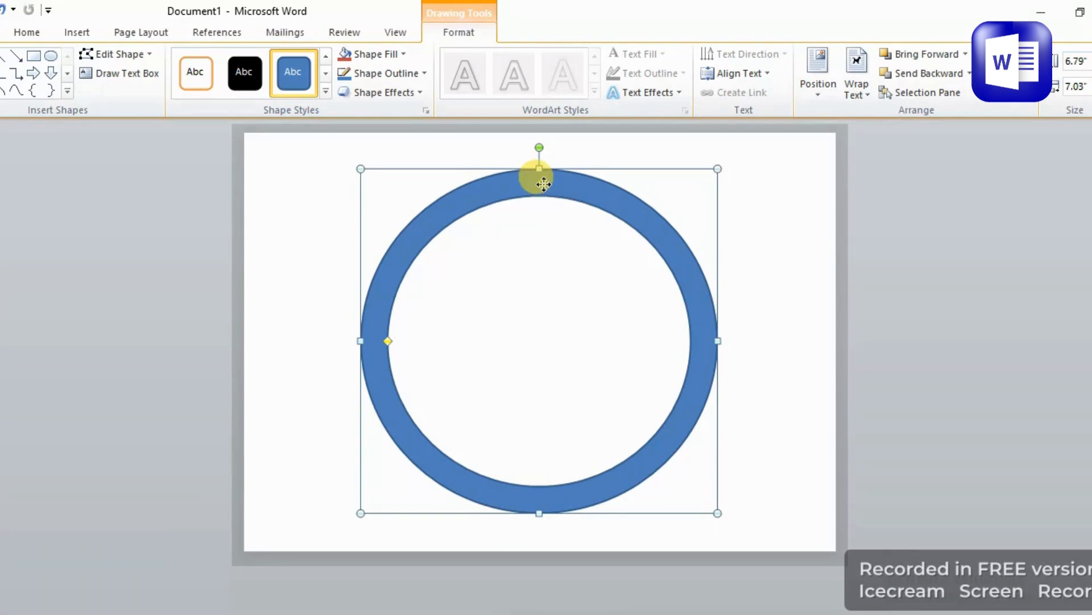
# Stretch the donut's top edge to about 6.9 inches tall and re-center it horizontally.
pyautogui.click(538, 166)
pyautogui.click(538, 177)
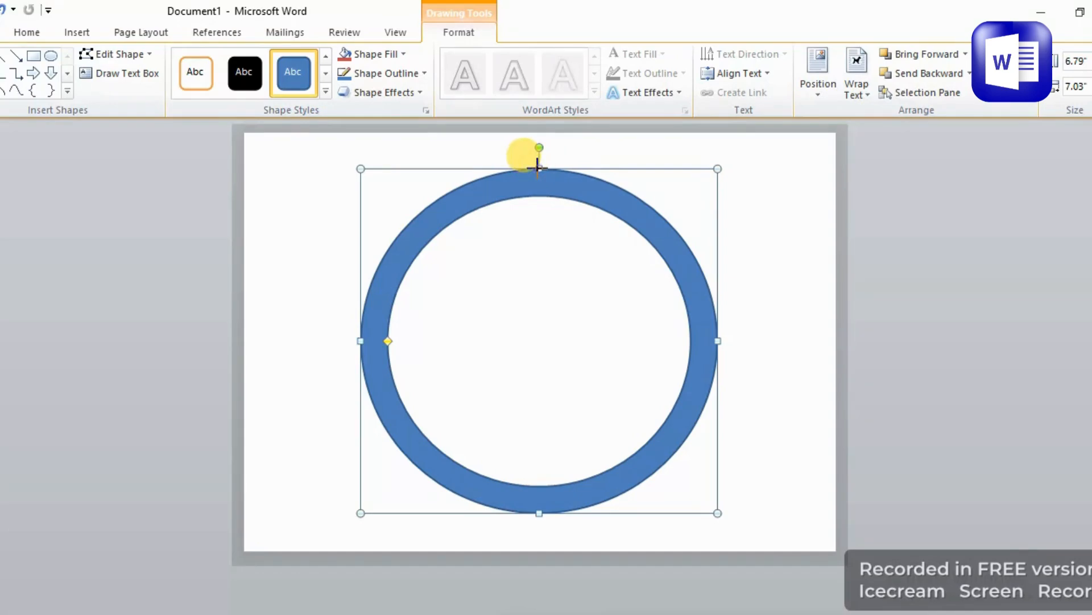
pyautogui.moveTo(538, 168); pyautogui.dragTo(535, 164)
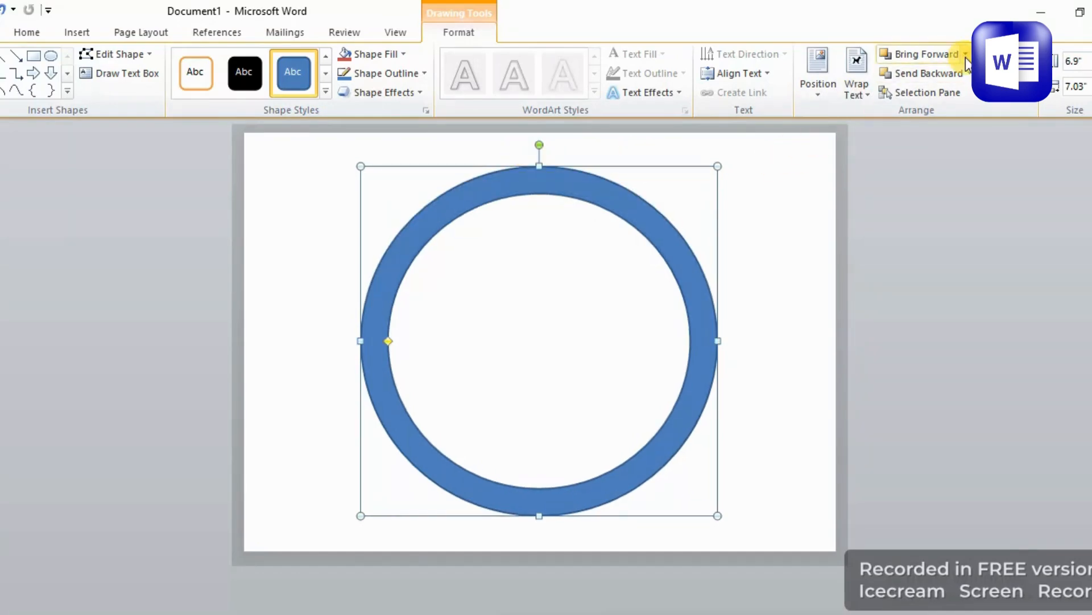
pyautogui.click(989, 54)
pyautogui.click(1016, 104)
pyautogui.click(902, 219)
pyautogui.click(561, 175)
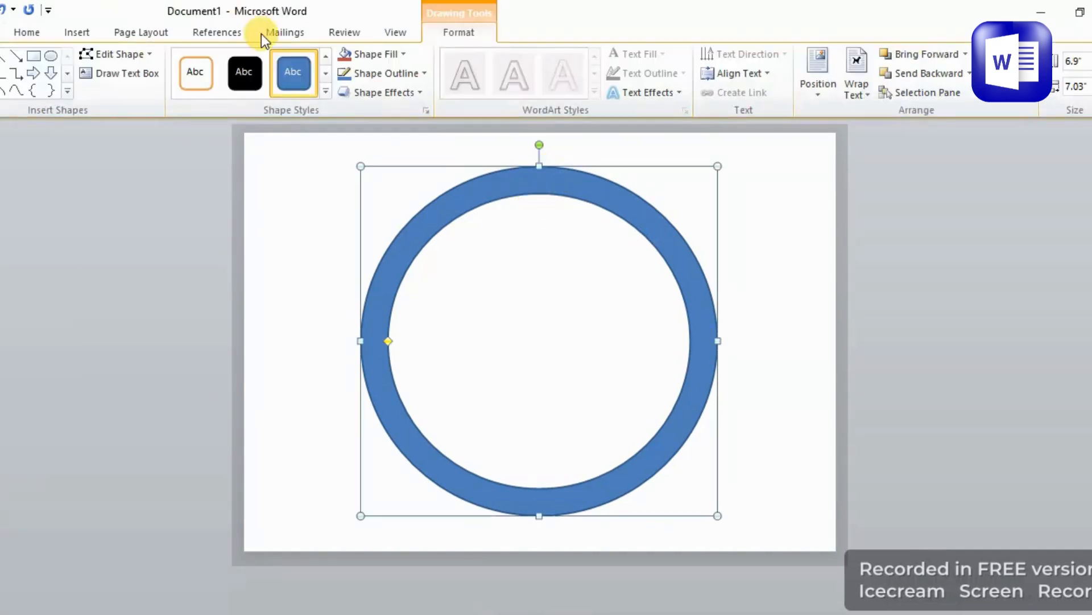
# Fill the donut with dark blue.
pyautogui.click(360, 55)
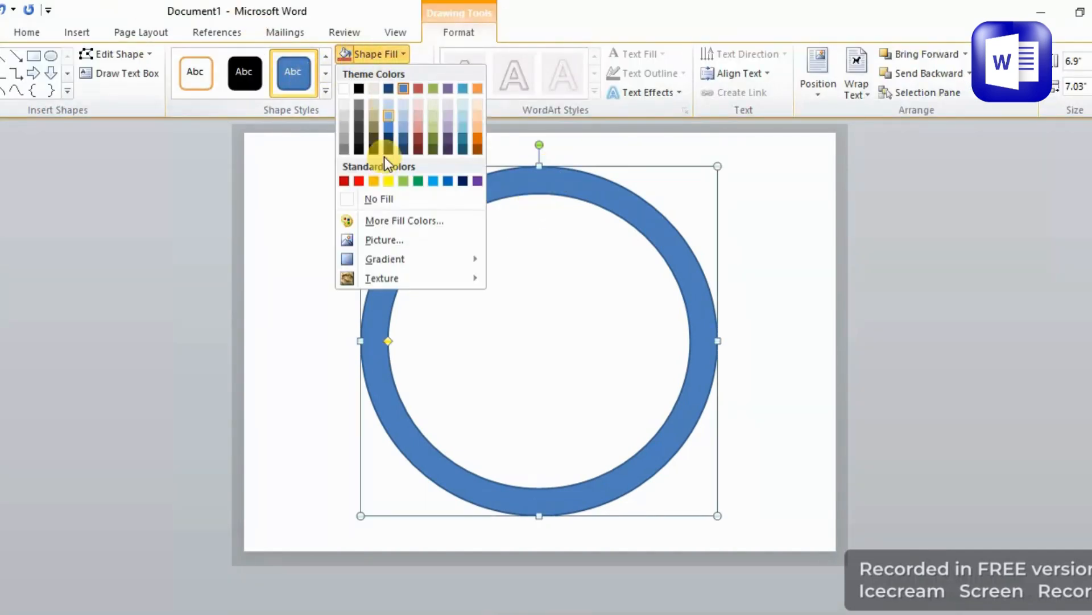
pyautogui.click(462, 182)
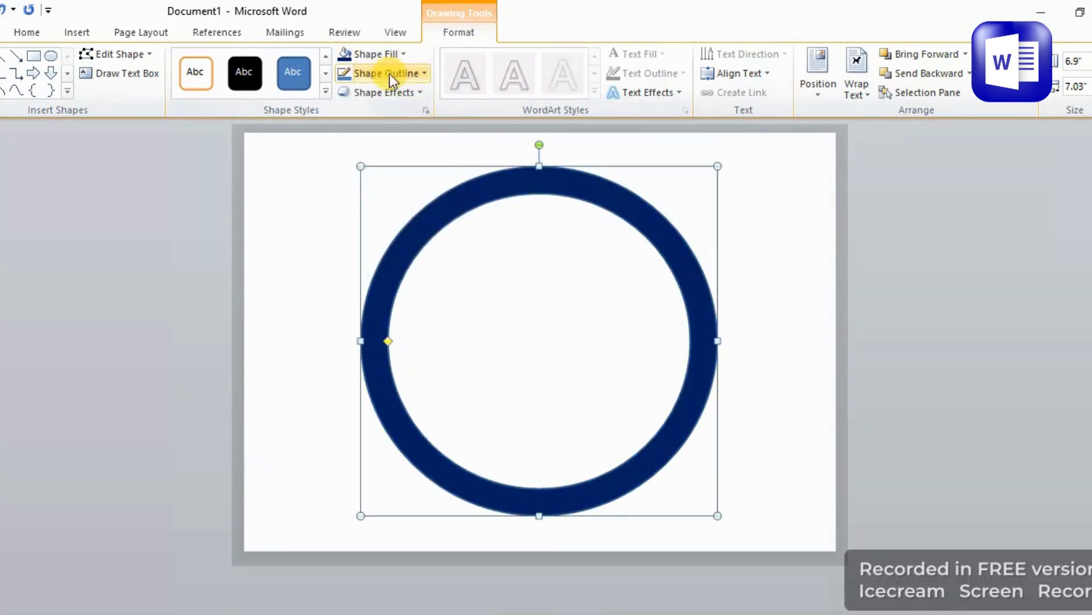
# Remove the donut's outline and deselect the shape.
pyautogui.click(391, 73)
pyautogui.click(367, 215)
pyautogui.moveTo(297, 208); pyautogui.dragTo(783, 280)
pyautogui.click(782, 279)
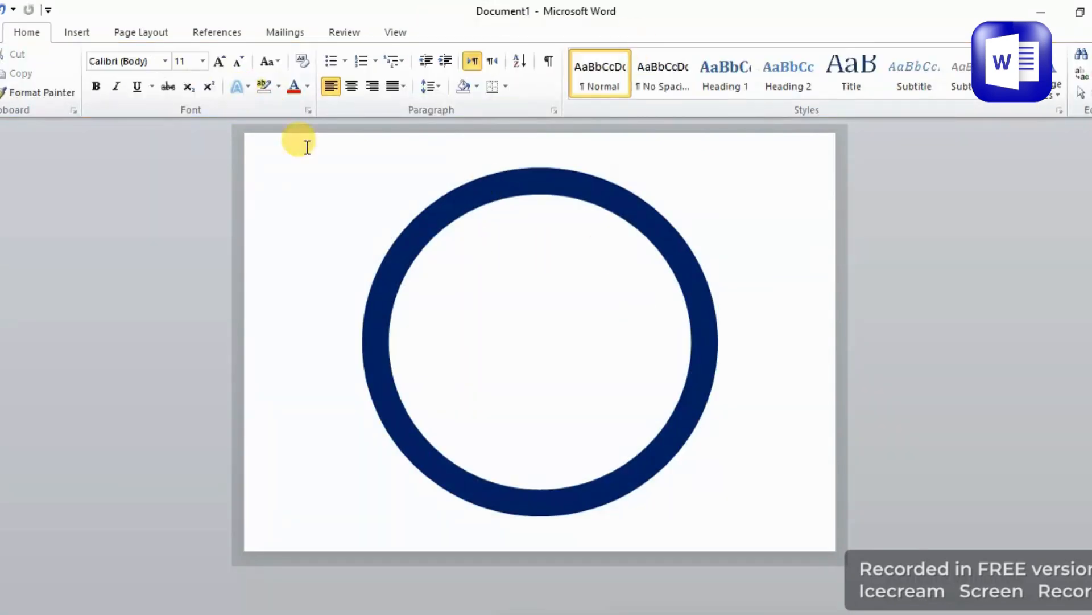
# Open Format Shape for the donut and set its shadow transparency to 100%.
pyautogui.click(459, 211)
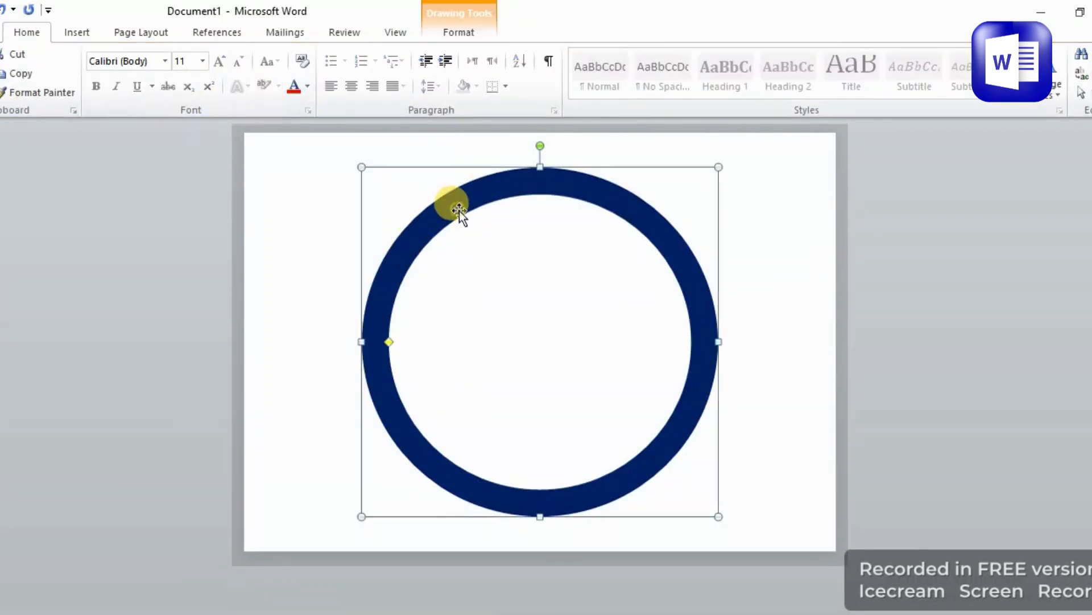
pyautogui.rightClick(481, 193)
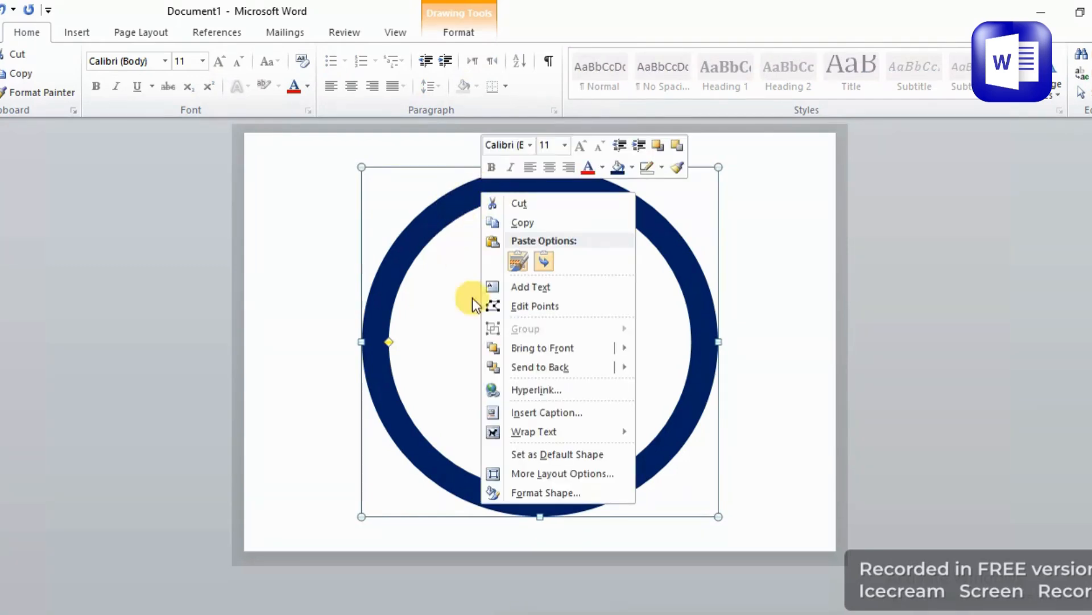
pyautogui.click(530, 494)
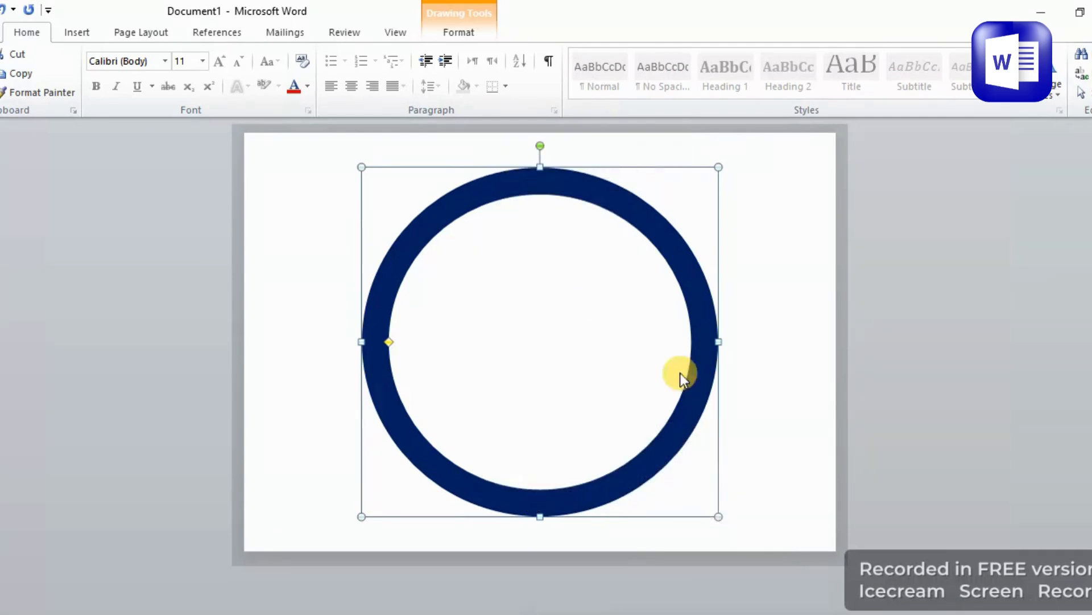
pyautogui.moveTo(581, 125); pyautogui.dragTo(973, 140)
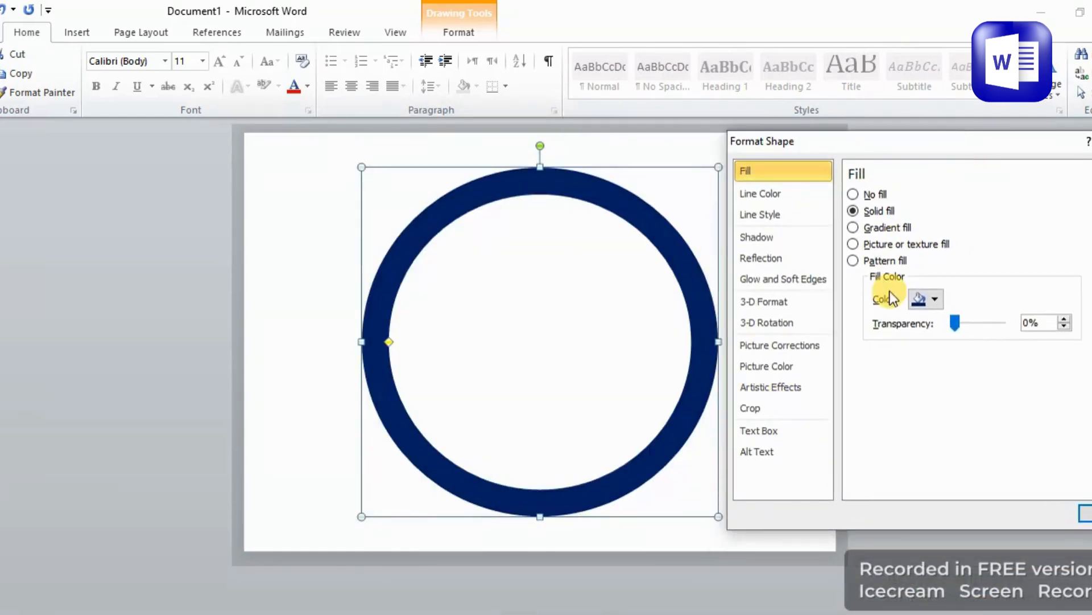
pyautogui.click(758, 244)
pyautogui.moveTo(961, 254); pyautogui.dragTo(1019, 235)
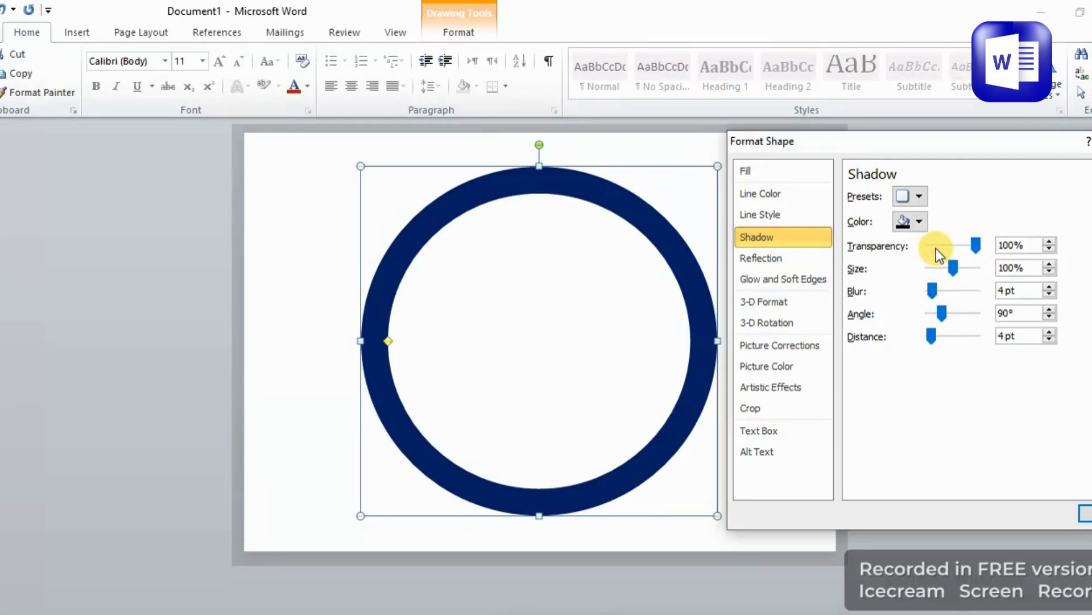
pyautogui.click(936, 247)
pyautogui.click(935, 247)
pyautogui.click(947, 248)
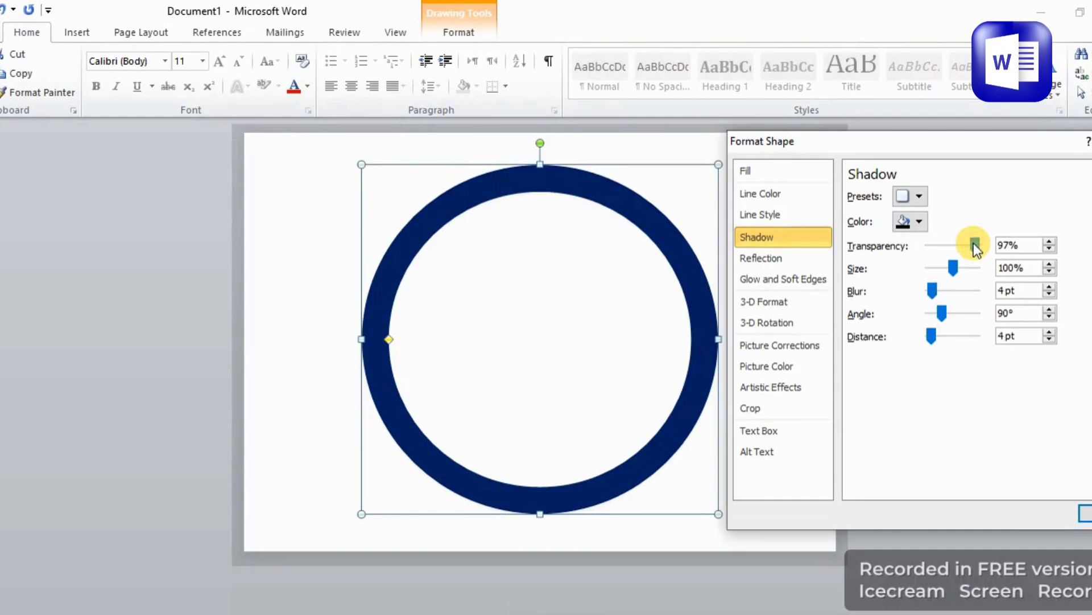
pyautogui.moveTo(934, 247); pyautogui.dragTo(1020, 255)
# Set the shadow size to 200%, blur 93 pt, angle 359°, distance 24 pt, and choose a shadow color.
pyautogui.moveTo(948, 274); pyautogui.dragTo(989, 311)
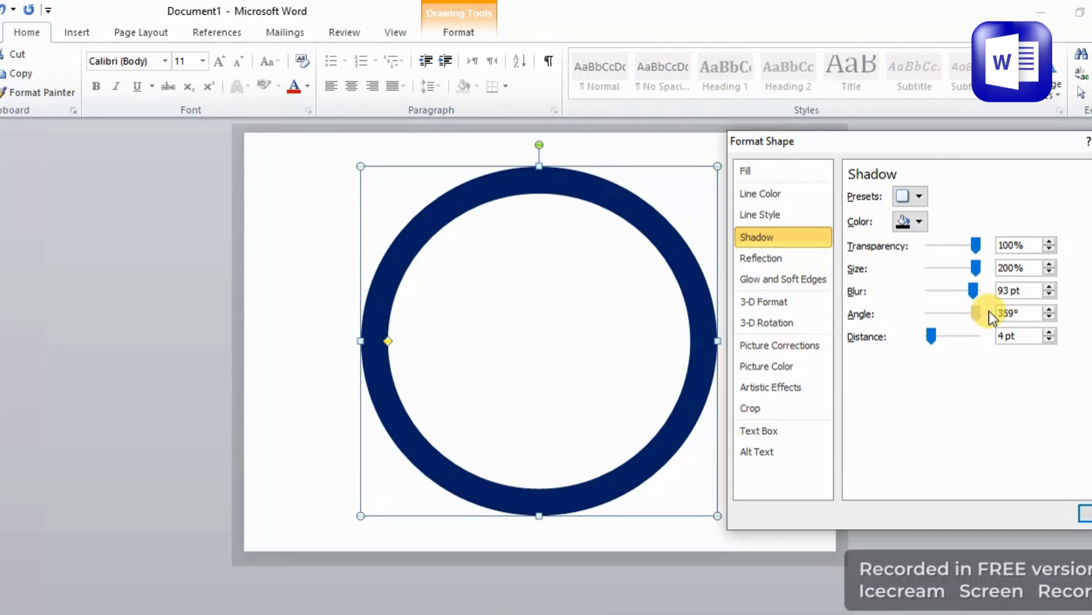
pyautogui.moveTo(929, 335)
pyautogui.mouseDown()
pyautogui.moveTo(977, 336)
pyautogui.moveTo(933, 329)
pyautogui.mouseUp()
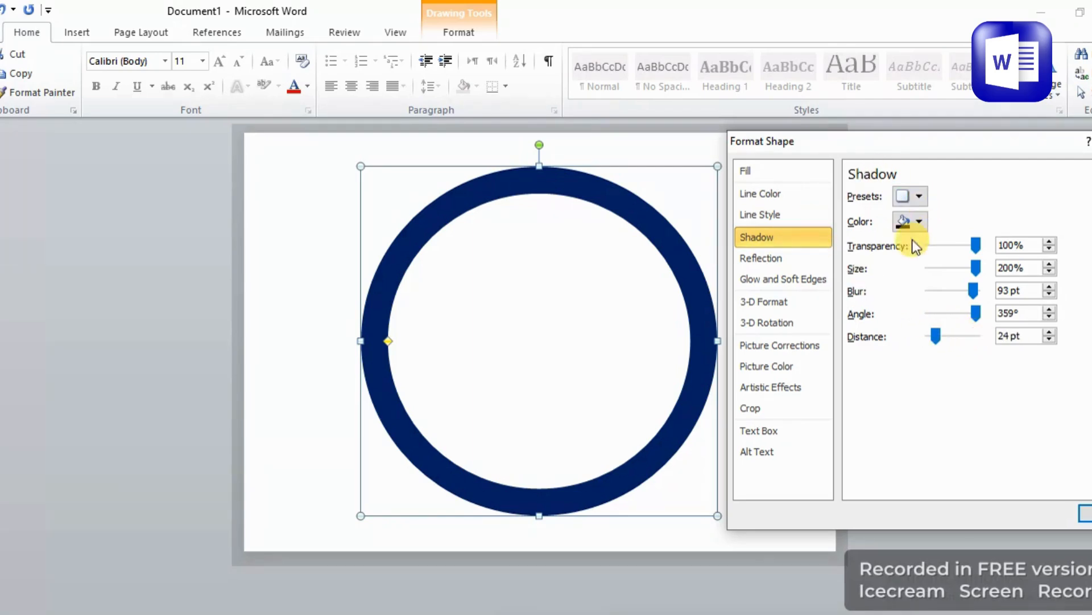
pyautogui.click(905, 226)
pyautogui.click(917, 254)
# Add a reflection with 96% transparency, 0% size and 38 pt distance.
pyautogui.click(762, 258)
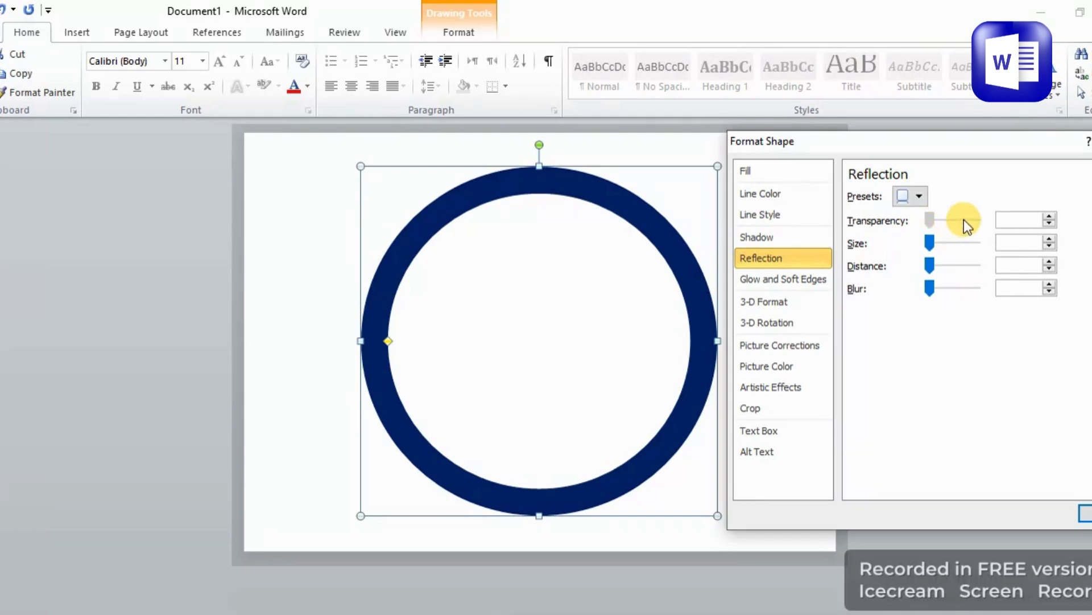
pyautogui.click(982, 221)
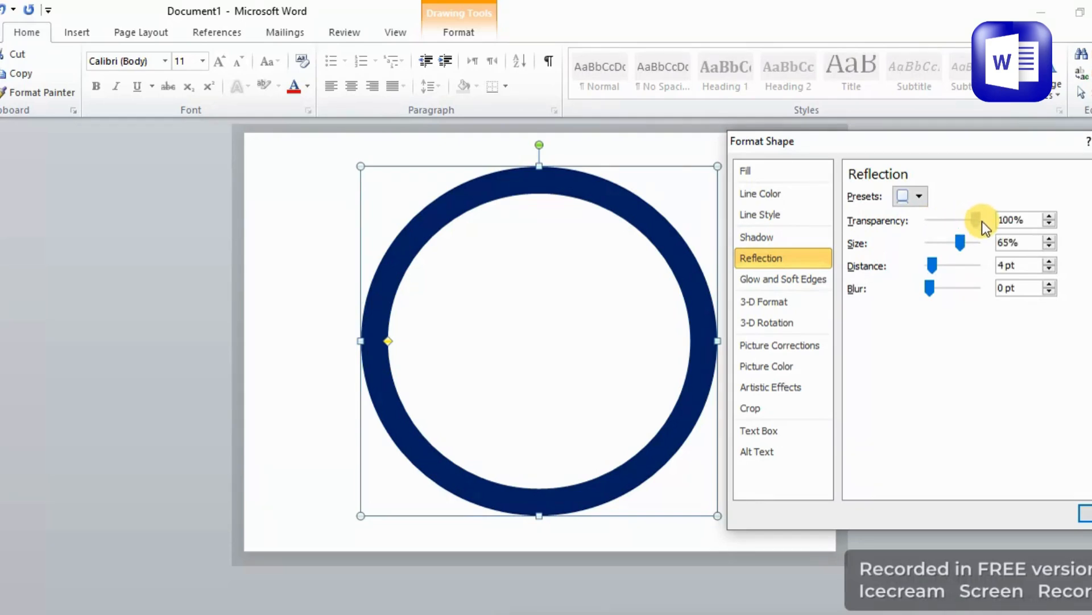
pyautogui.moveTo(969, 241); pyautogui.dragTo(968, 247)
pyautogui.click(944, 246)
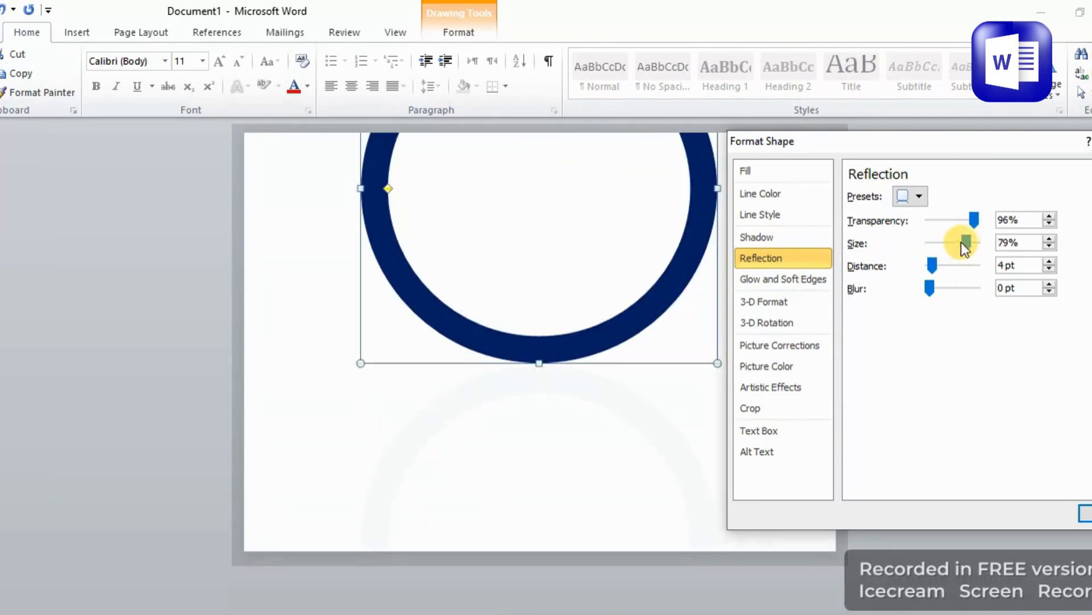
pyautogui.moveTo(970, 242); pyautogui.dragTo(918, 253)
pyautogui.moveTo(942, 254); pyautogui.dragTo(927, 243)
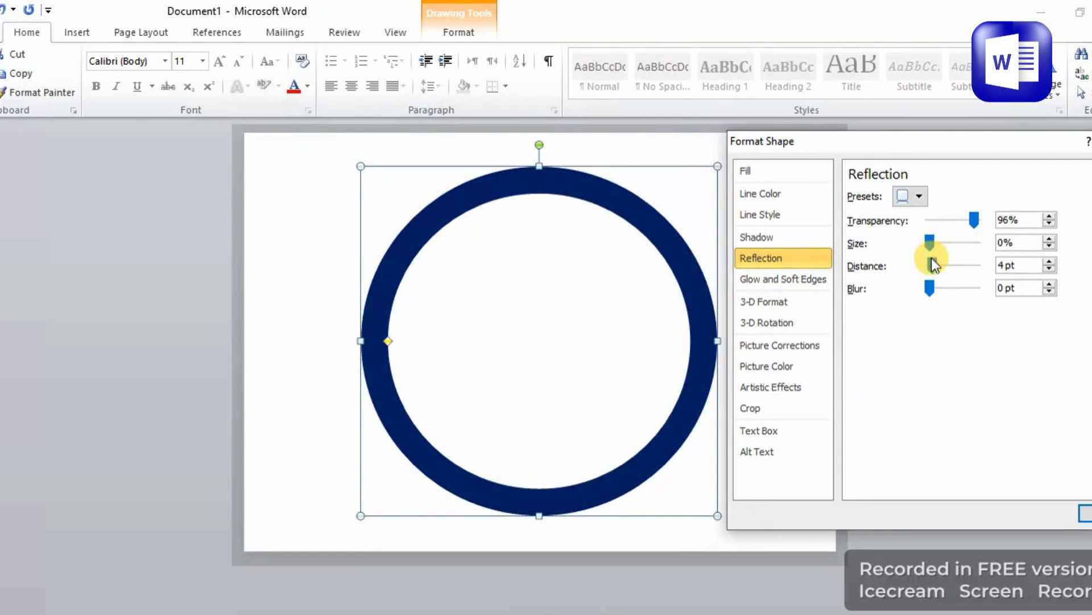
pyautogui.click(956, 266)
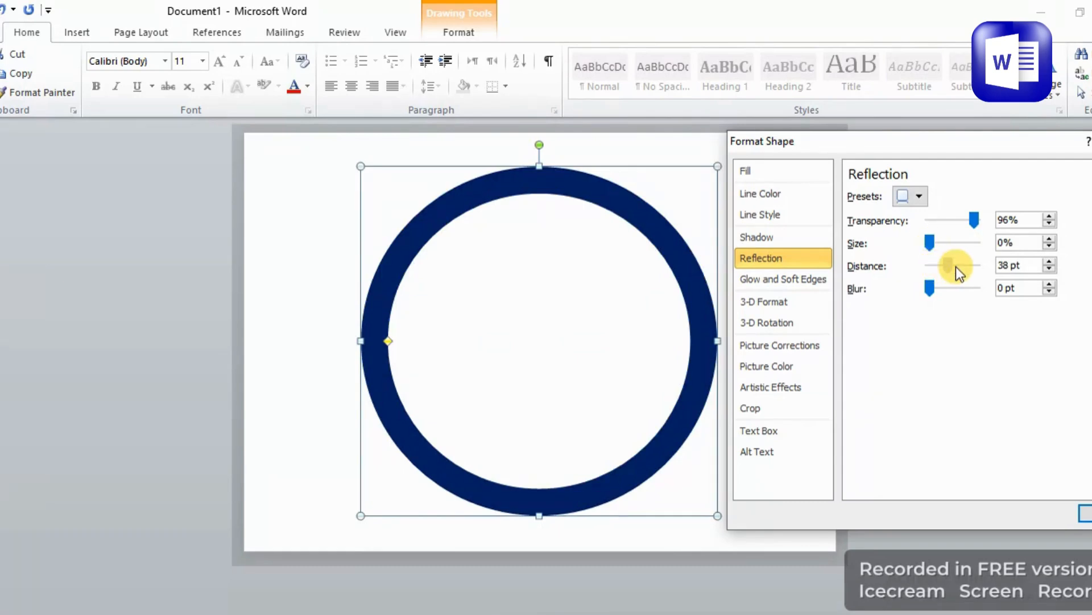
# Set the reflection distance to 58 pt and its blur to 90 pt.
pyautogui.moveTo(931, 290); pyautogui.dragTo(996, 292)
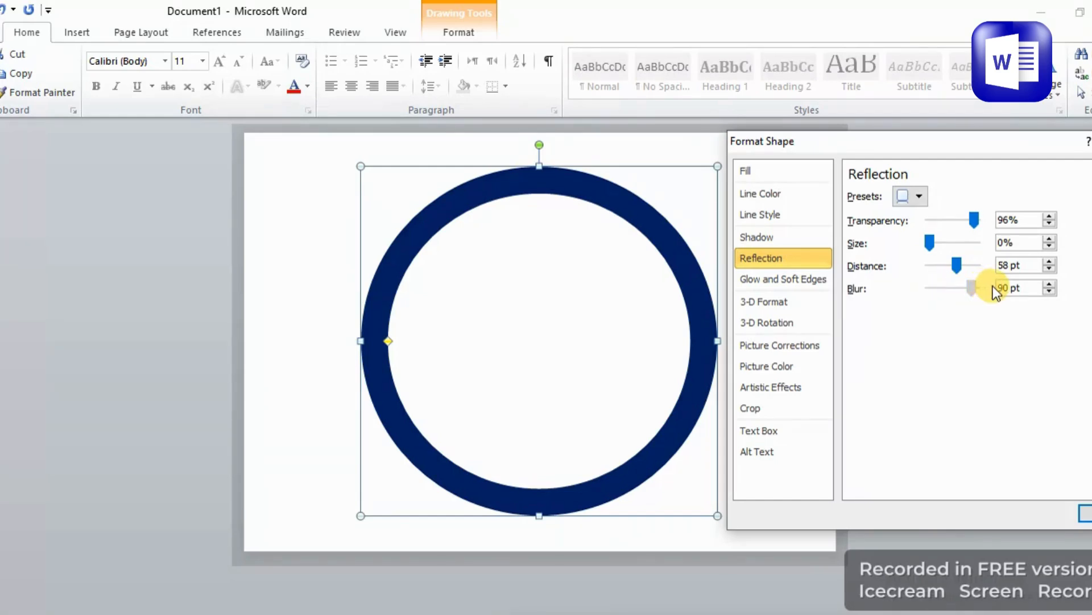
pyautogui.click(789, 240)
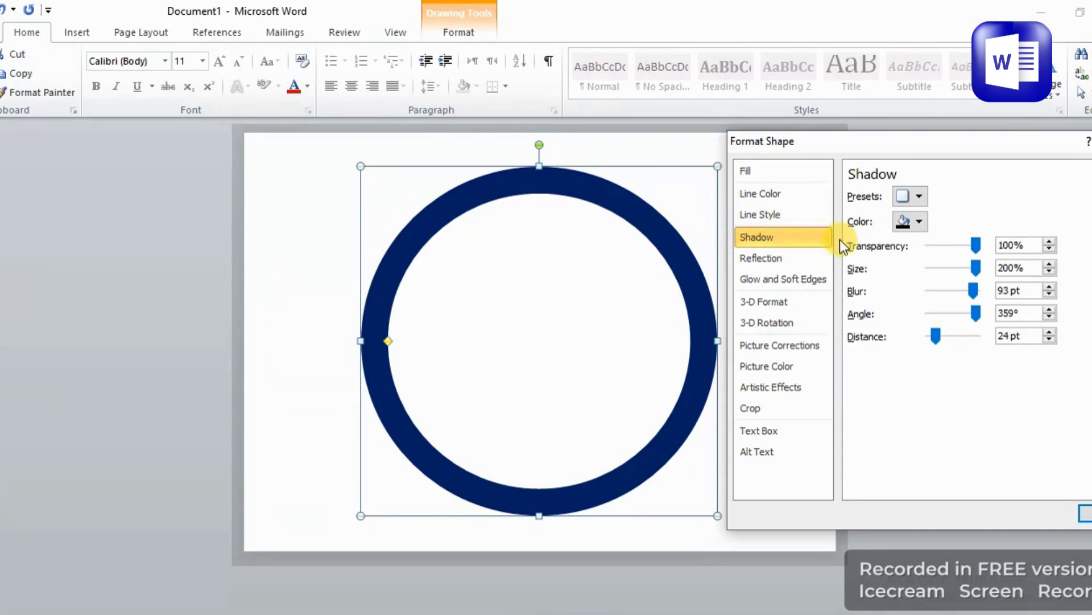
pyautogui.click(817, 176)
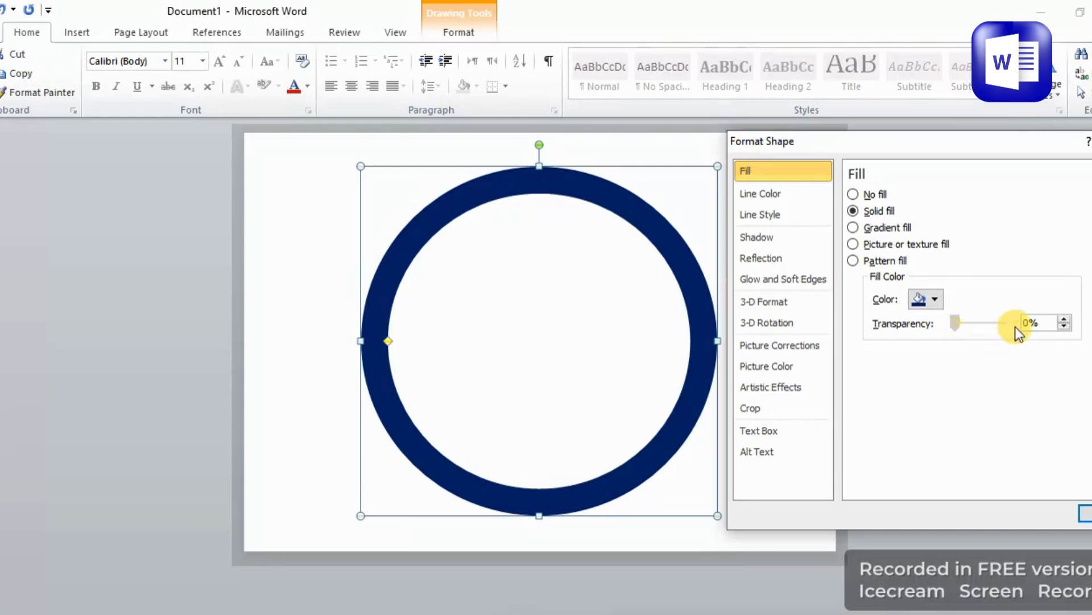
pyautogui.moveTo(956, 322); pyautogui.dragTo(887, 306)
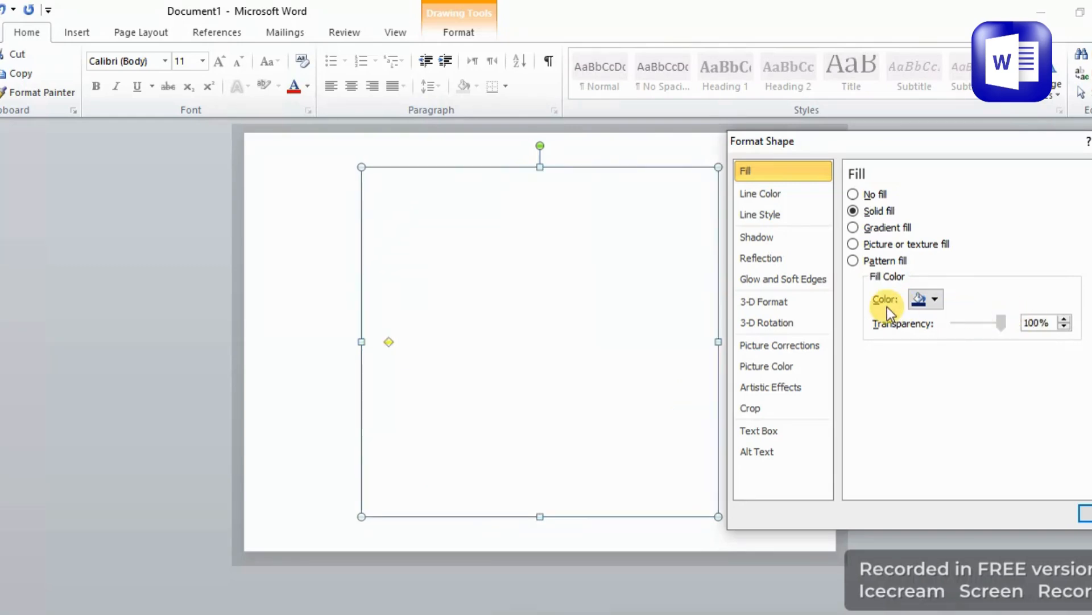
# Set the donut's shadow color to black.
pyautogui.click(791, 236)
pyautogui.click(926, 226)
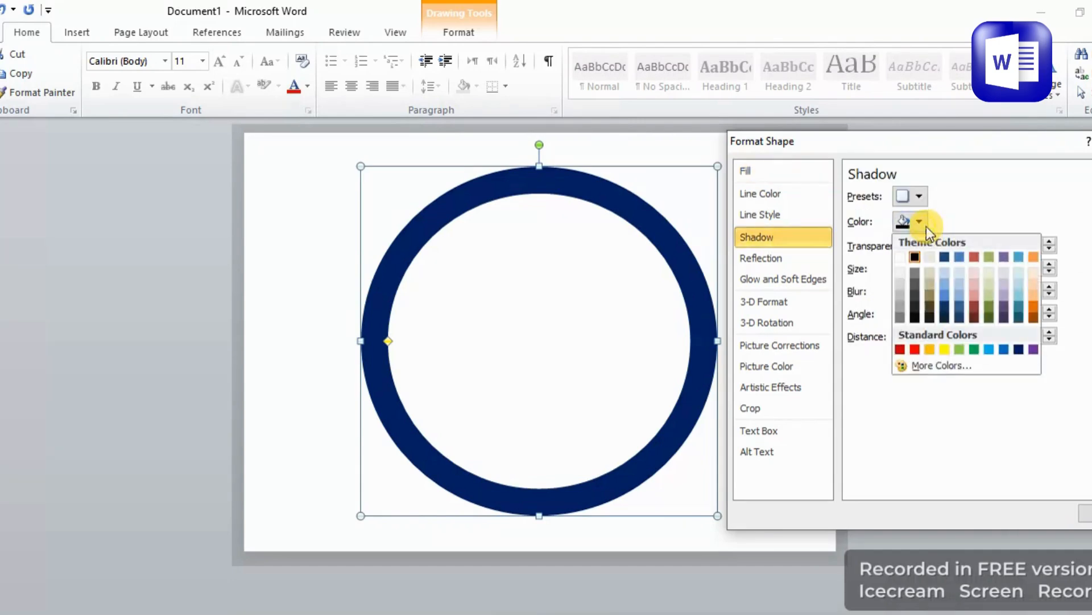
pyautogui.click(915, 259)
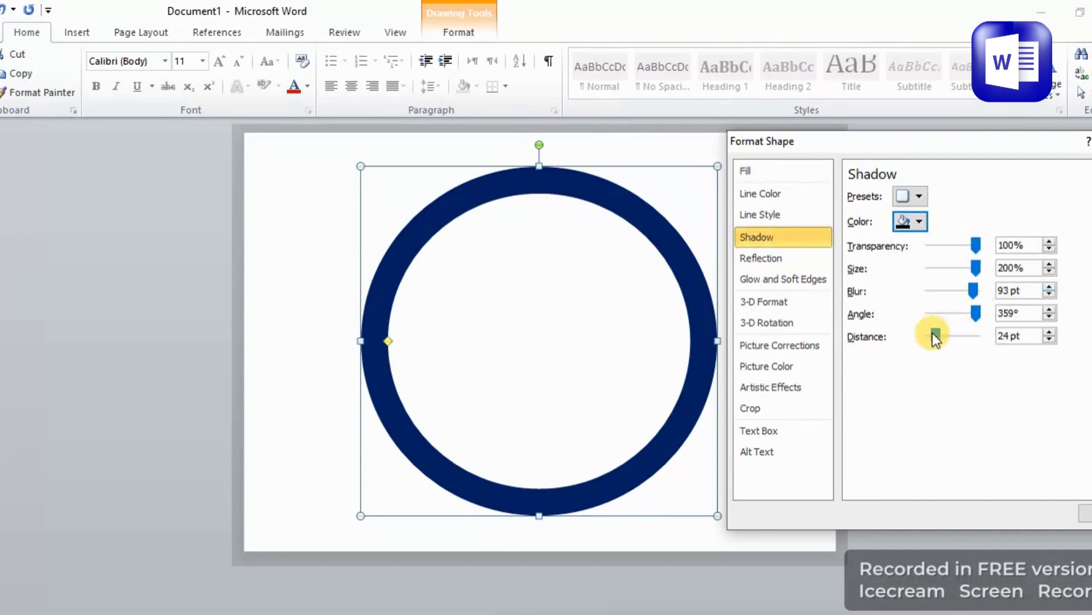
pyautogui.moveTo(936, 332); pyautogui.dragTo(981, 334)
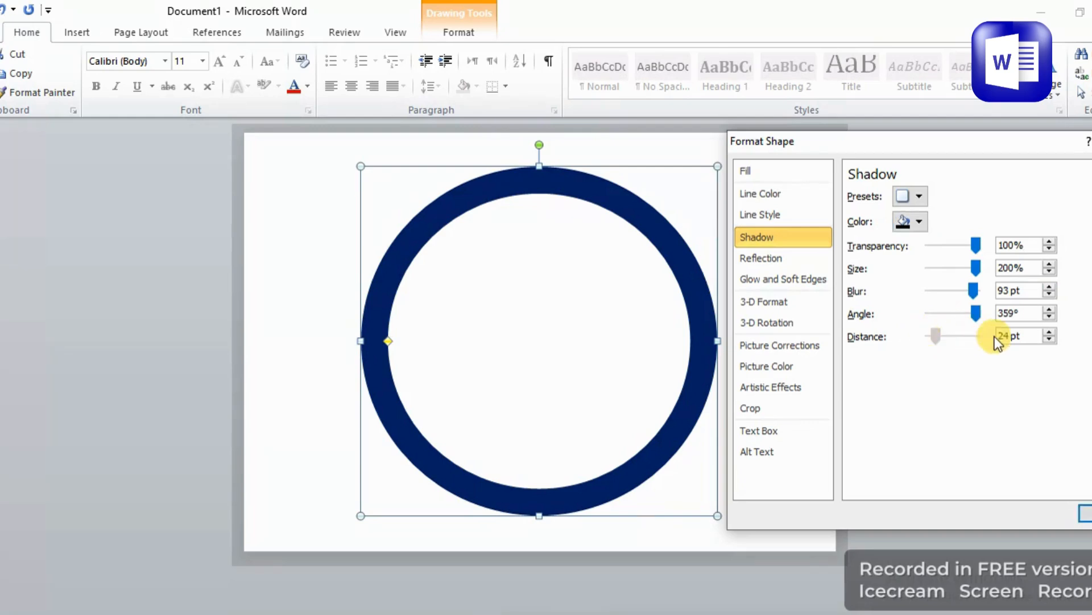
# Add a black glow of about 137 pt to the donut.
pyautogui.click(754, 281)
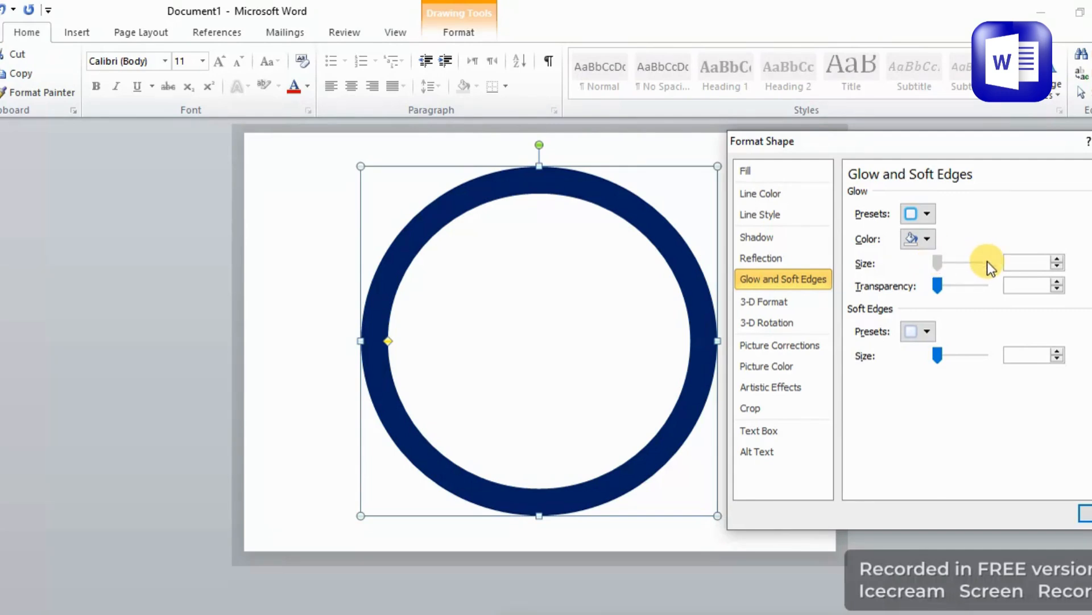
pyautogui.click(945, 263)
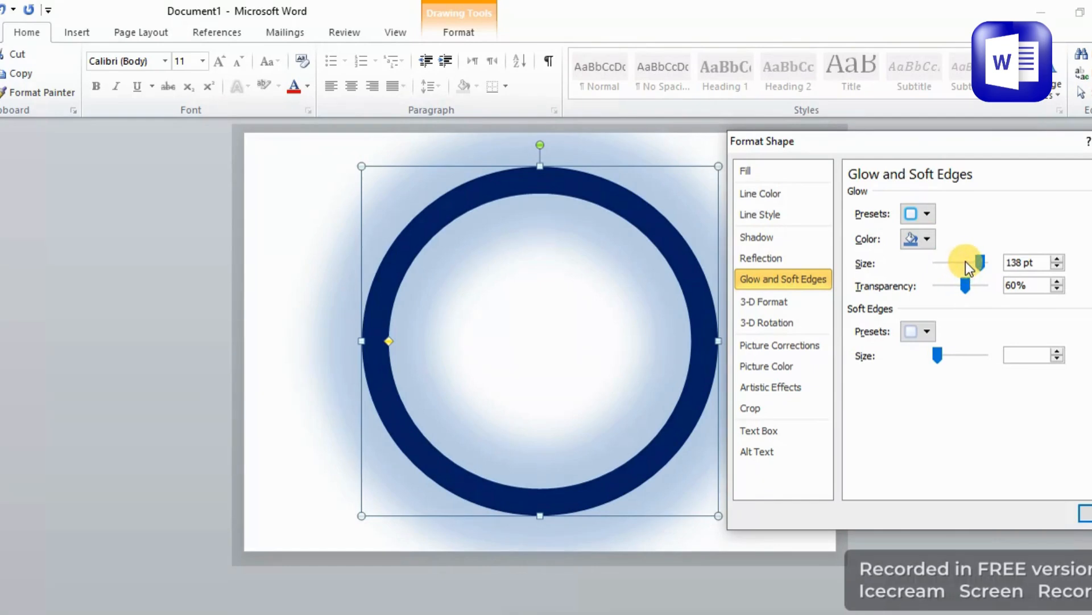
pyautogui.moveTo(968, 254); pyautogui.dragTo(985, 258)
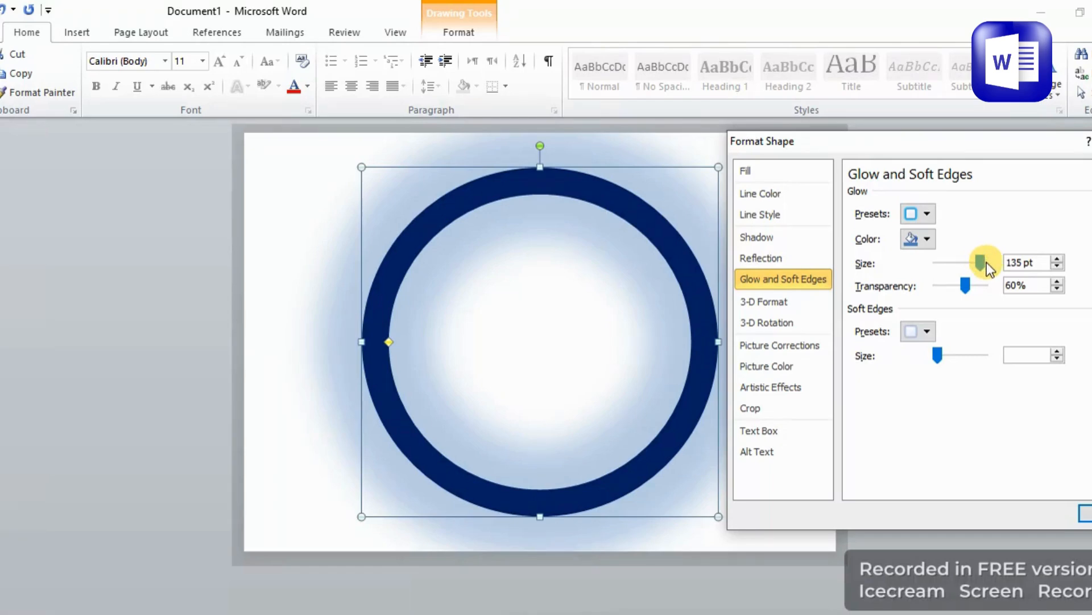
pyautogui.moveTo(986, 262); pyautogui.dragTo(987, 261)
pyautogui.click(926, 239)
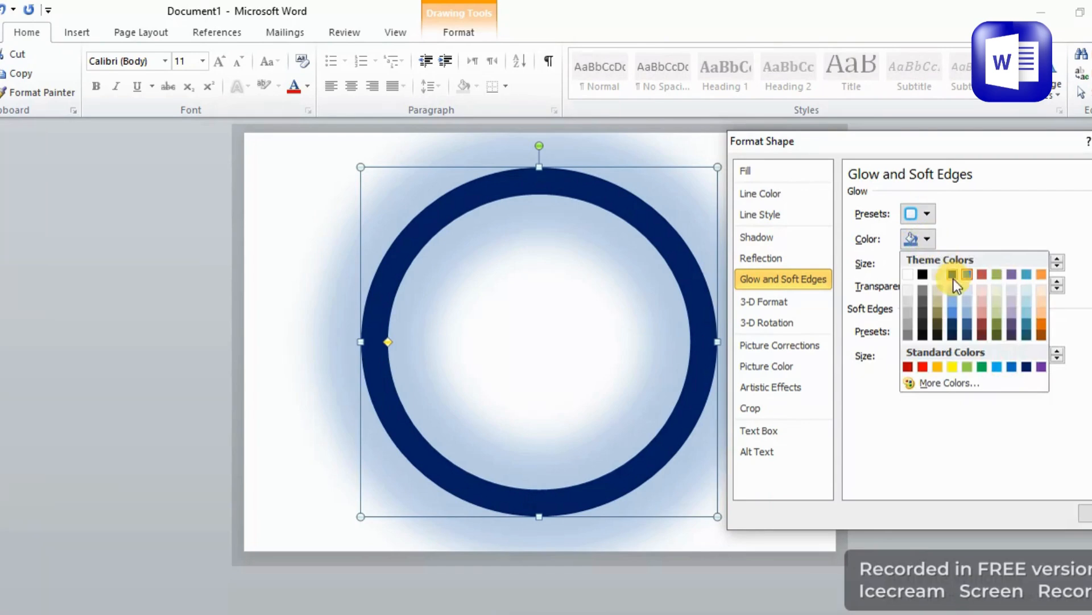
pyautogui.click(923, 275)
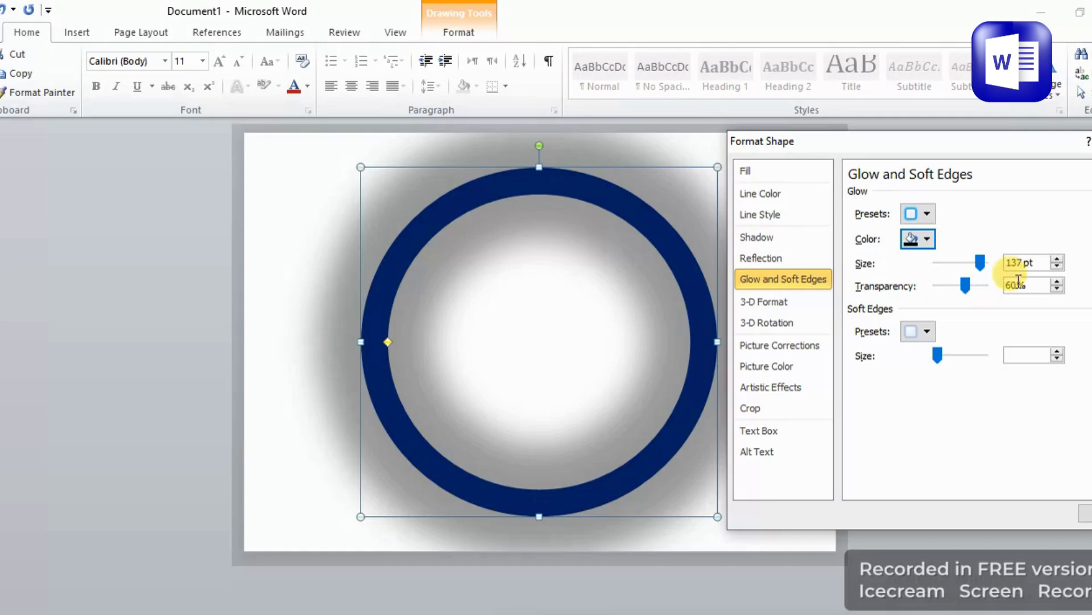
pyautogui.click(978, 262)
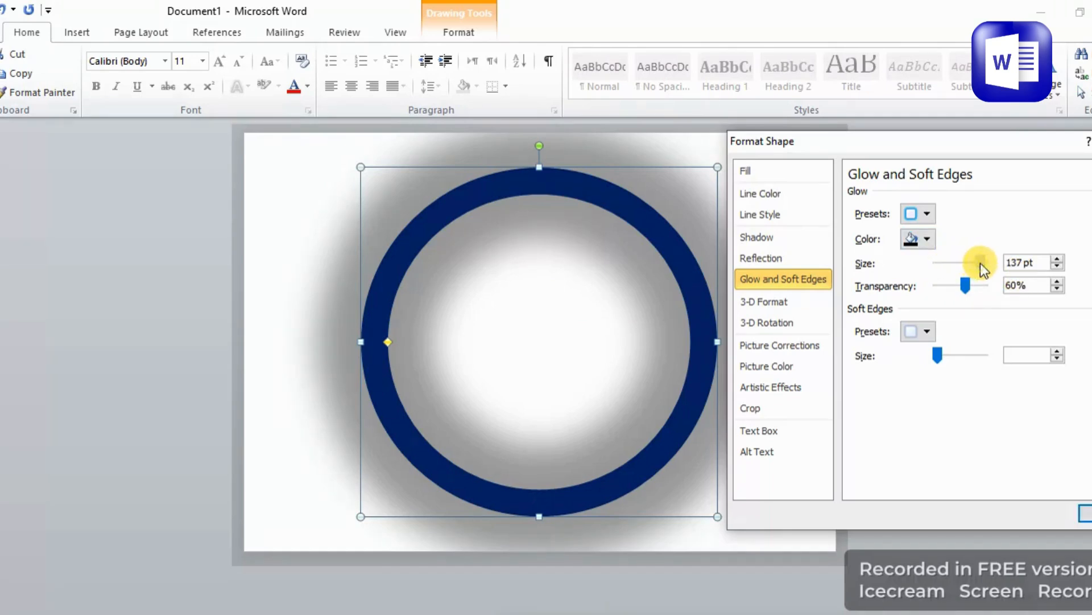
# Apply the aqua glow variation preset, then set the glow color to black.
pyautogui.click(927, 214)
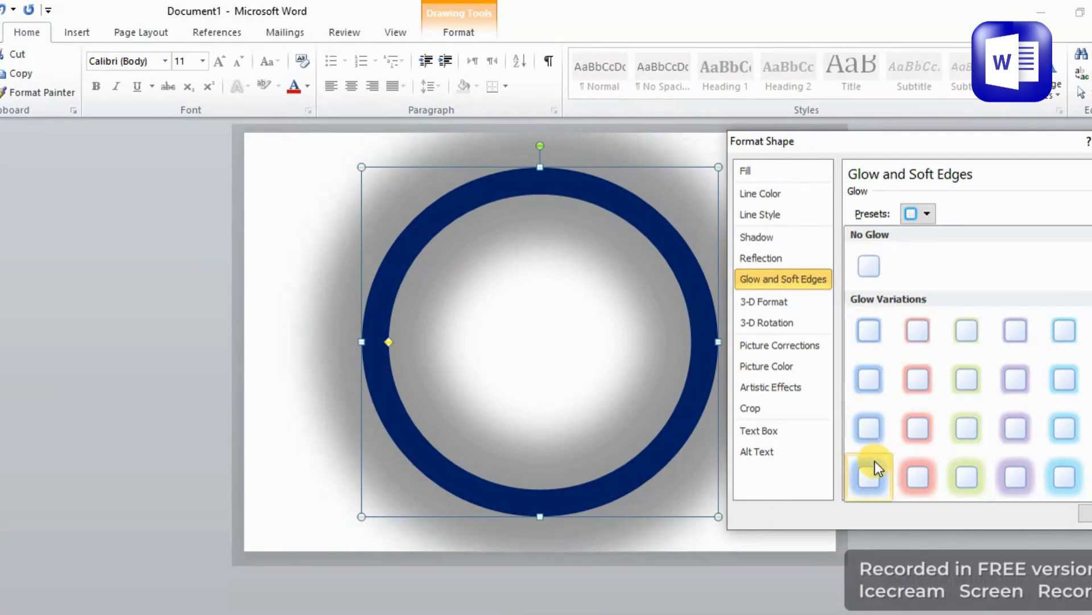
pyautogui.click(928, 477)
pyautogui.click(917, 211)
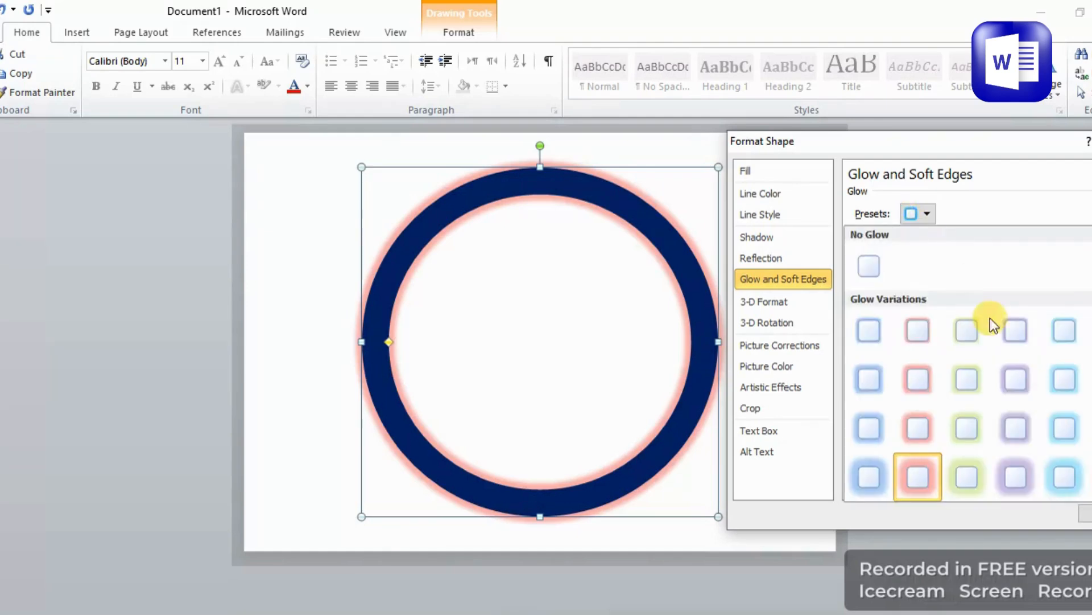
pyautogui.click(1050, 482)
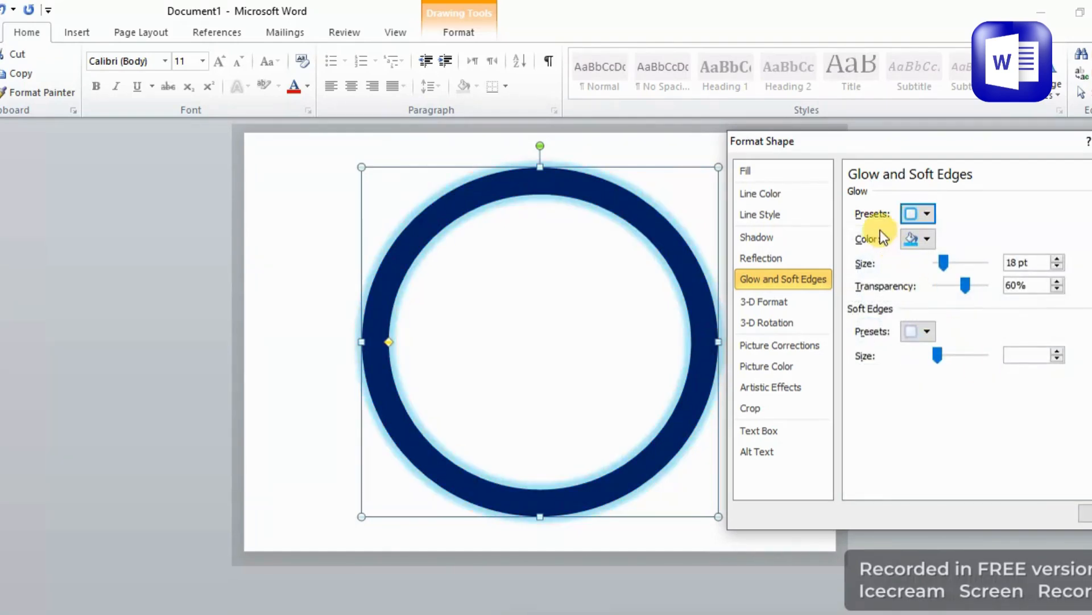
pyautogui.click(925, 211)
pyautogui.click(1049, 483)
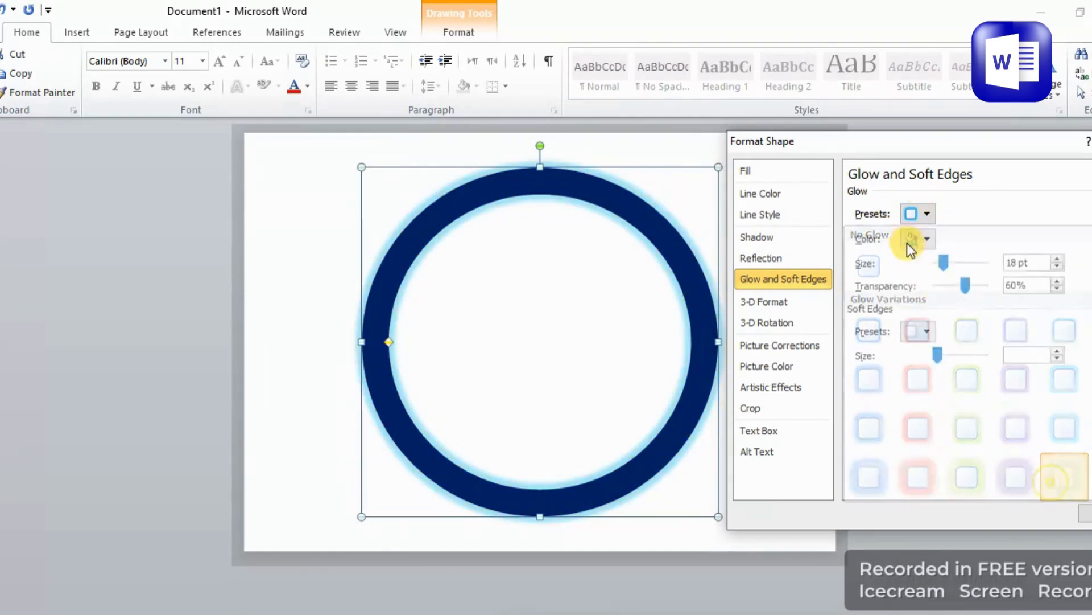
pyautogui.click(921, 242)
pyautogui.click(922, 274)
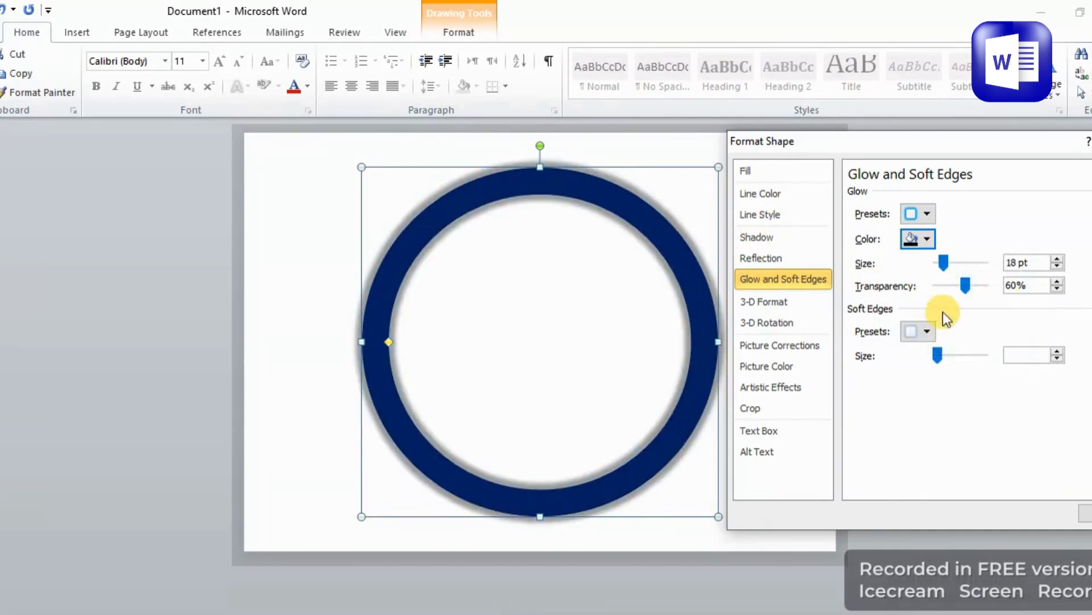
# Set the glow transparency to 72%.
pyautogui.click(966, 284)
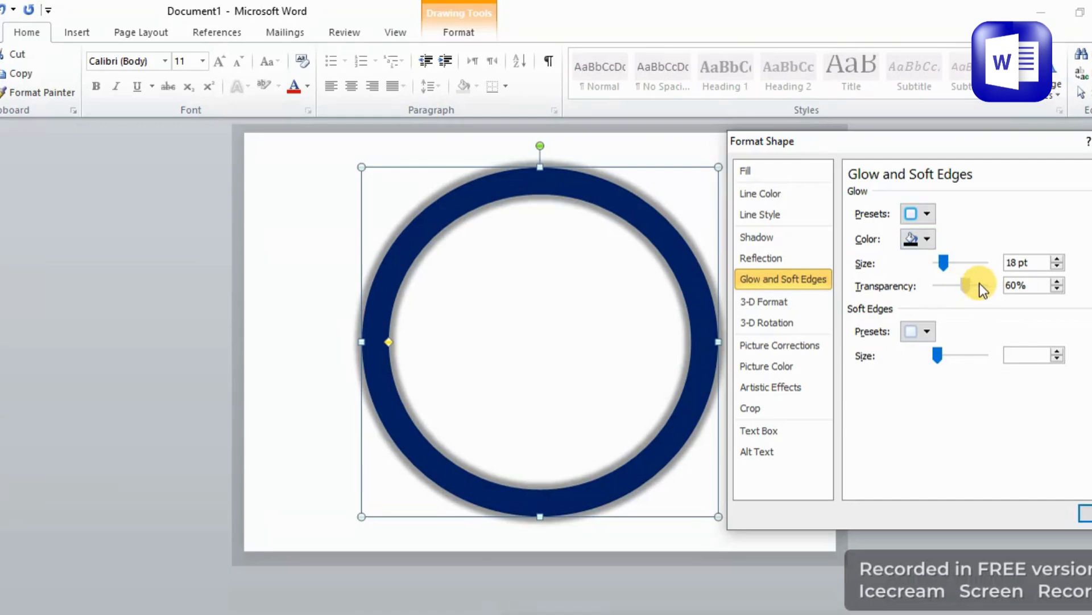
pyautogui.click(993, 291)
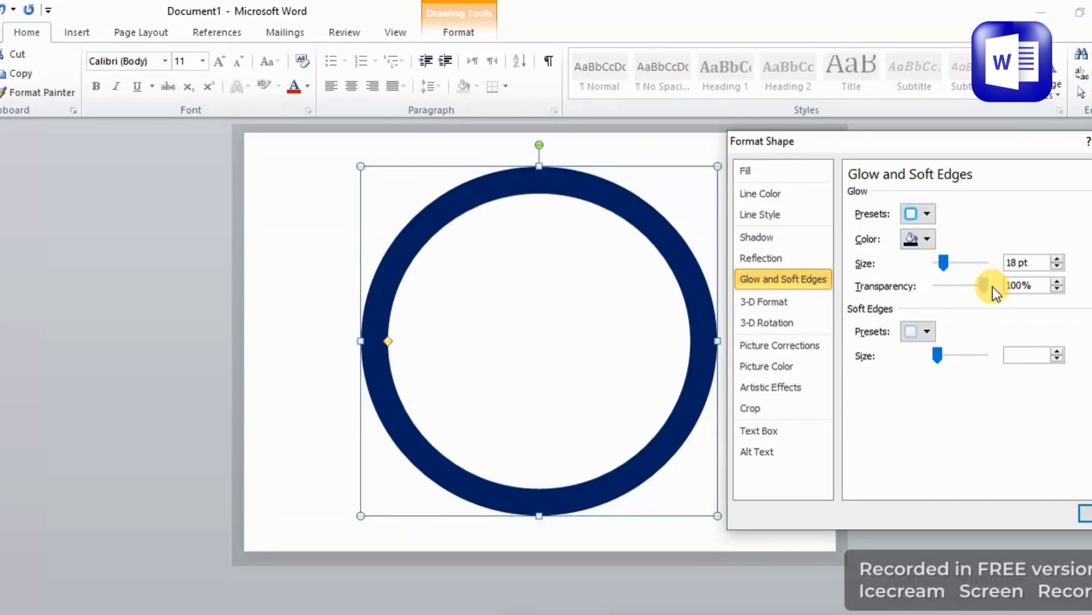
pyautogui.click(936, 284)
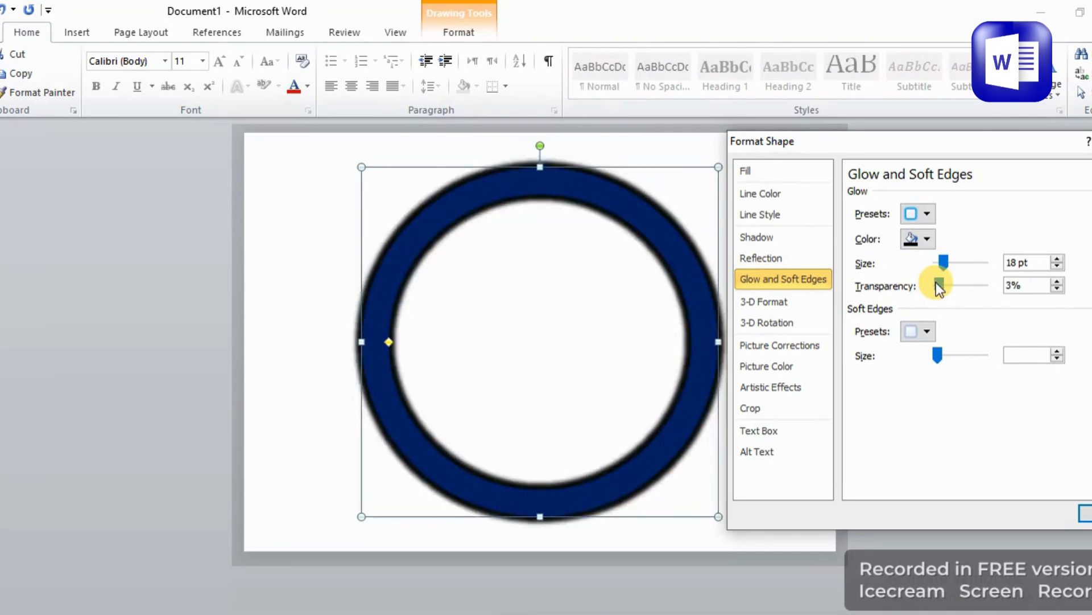
pyautogui.moveTo(960, 292); pyautogui.dragTo(983, 289)
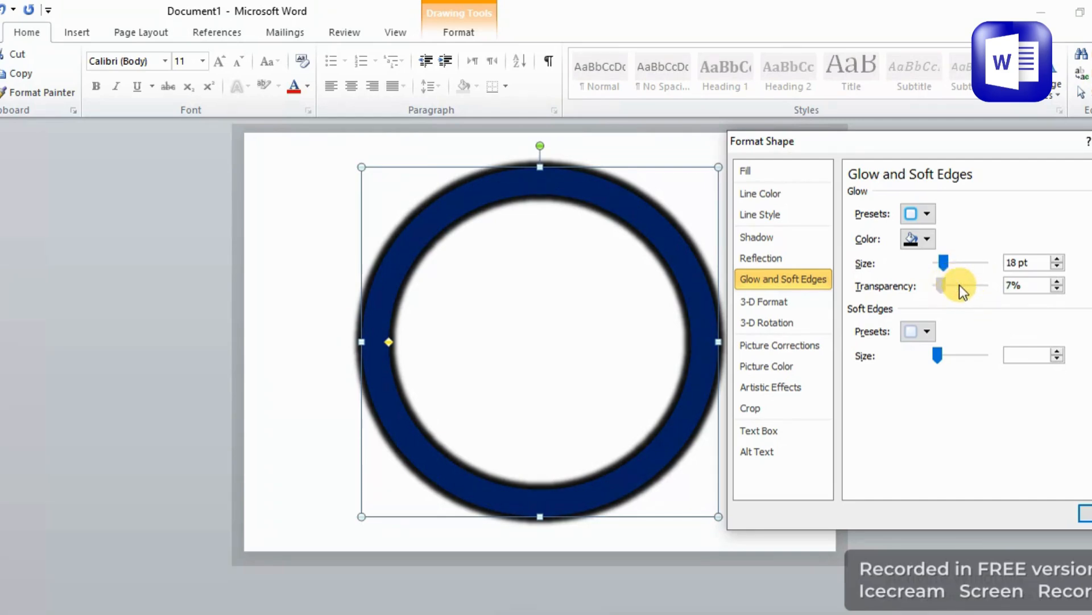
pyautogui.click(979, 285)
# Try soft edges of 1 pt and 8 pt on the donut, then reset them to 0 pt.
pyautogui.click(927, 332)
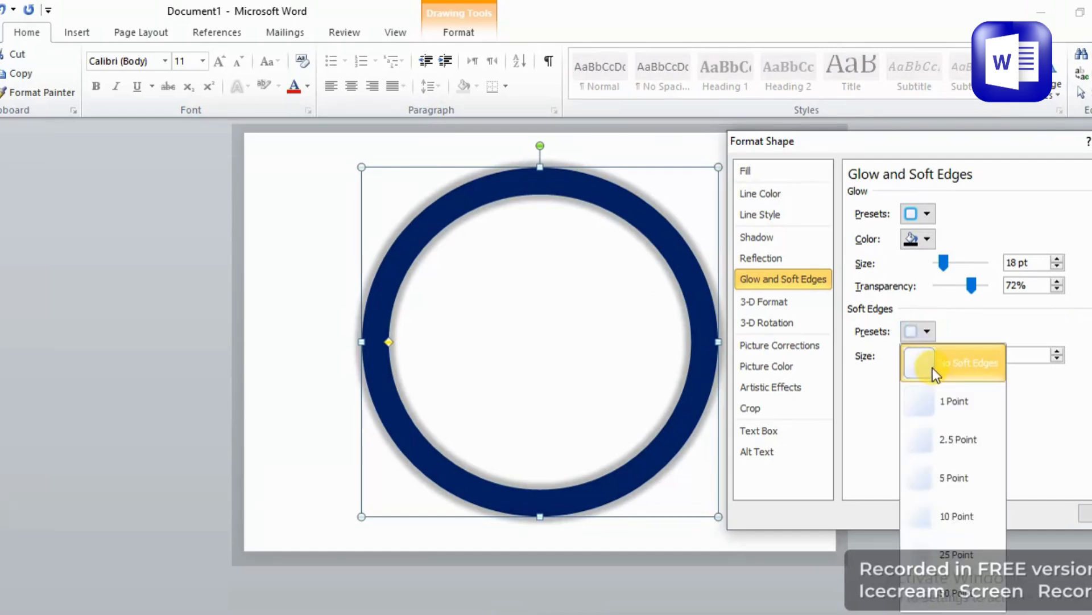
pyautogui.click(915, 367)
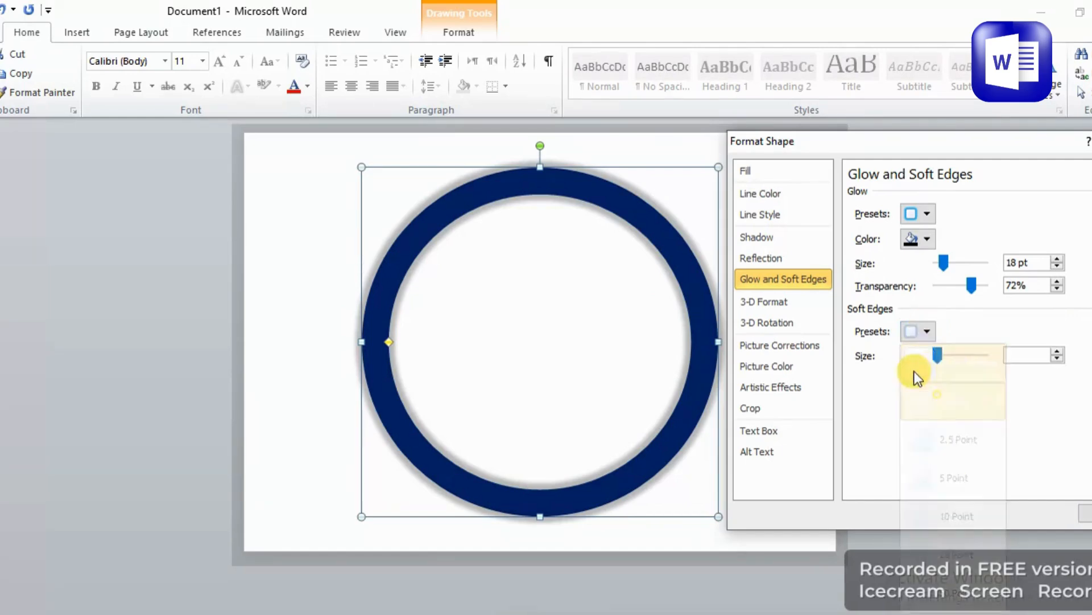
pyautogui.click(918, 332)
pyautogui.click(946, 356)
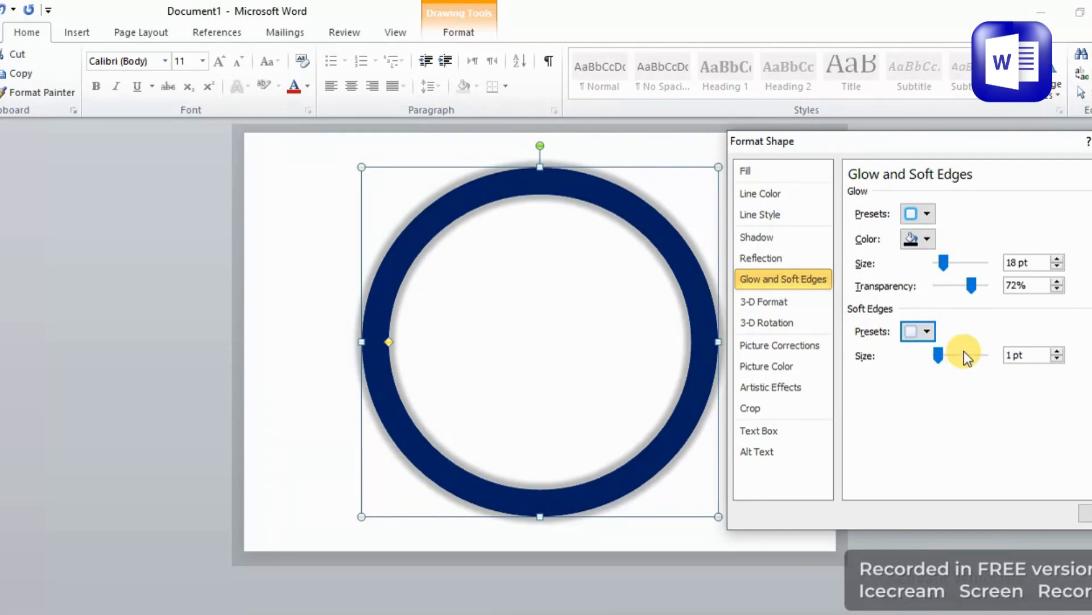
pyautogui.click(965, 356)
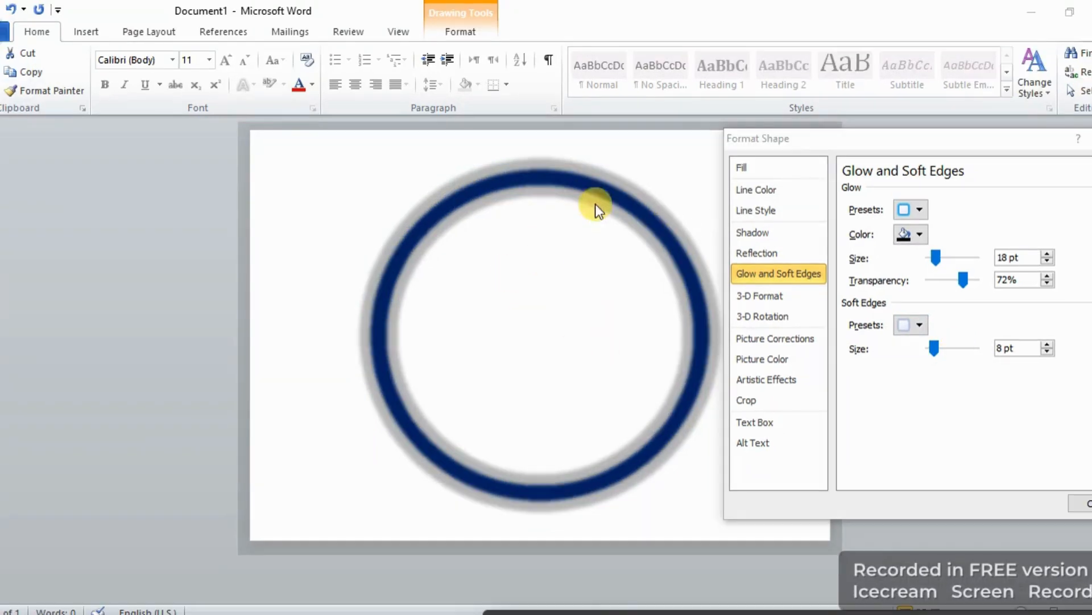
pyautogui.moveTo(934, 350); pyautogui.dragTo(888, 349)
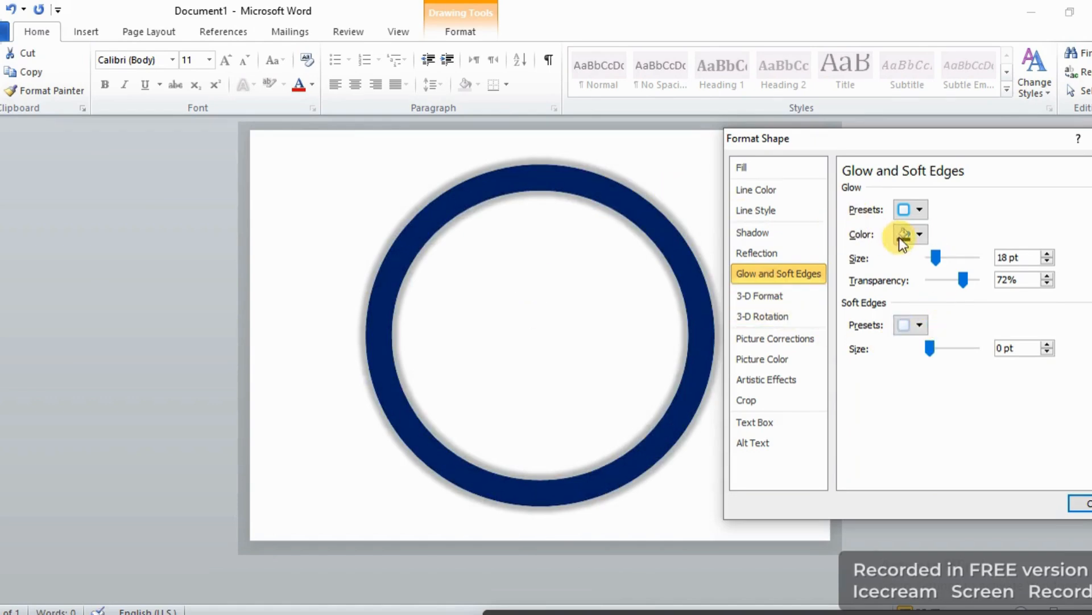
# Set the glow size to 96 pt and close the Format Shape dialog.
pyautogui.moveTo(936, 258); pyautogui.dragTo(929, 261)
pyautogui.moveTo(961, 258); pyautogui.dragTo(958, 261)
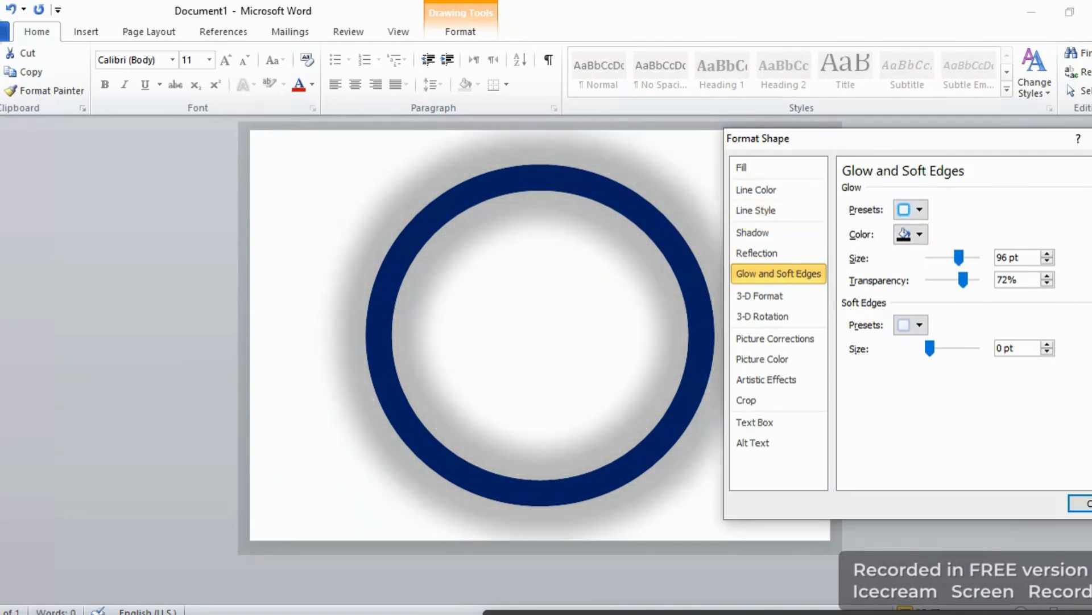
pyautogui.click(1088, 503)
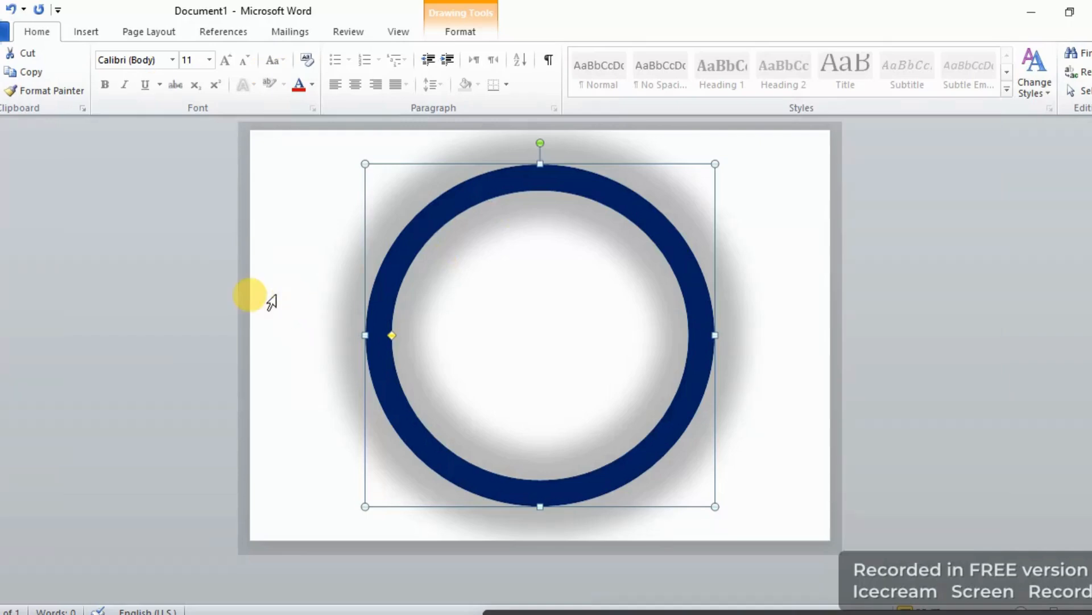
pyautogui.hotkey('ctrl', 'a')
pyautogui.click(389, 337)
pyautogui.click(409, 345)
pyautogui.click(350, 305)
# Draw a text box over the ring, about 9.12 in wide and 7.36 in tall.
pyautogui.click(122, 33)
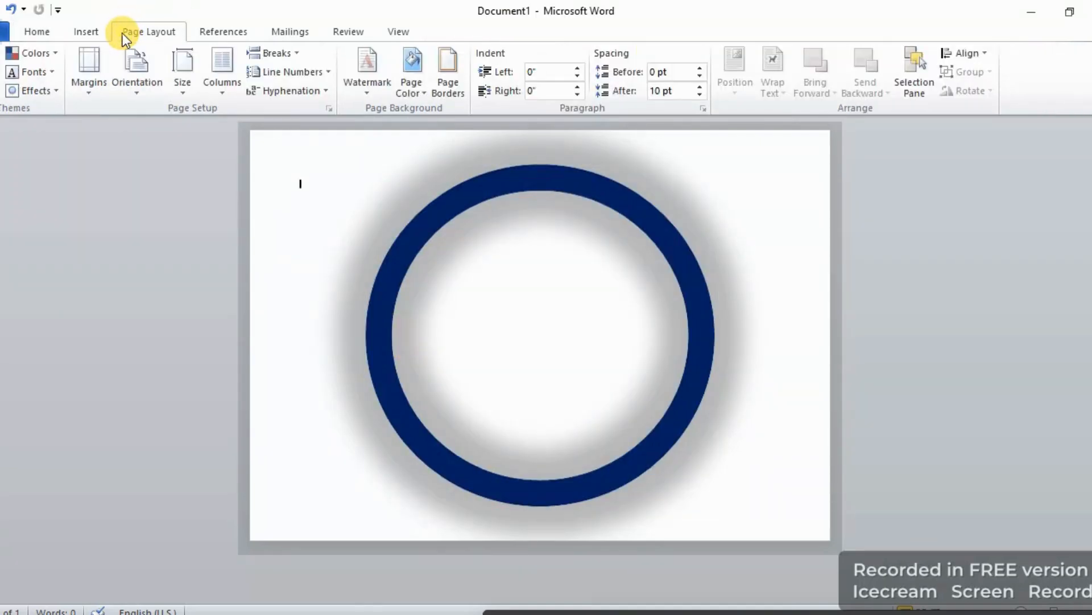
pyautogui.click(94, 27)
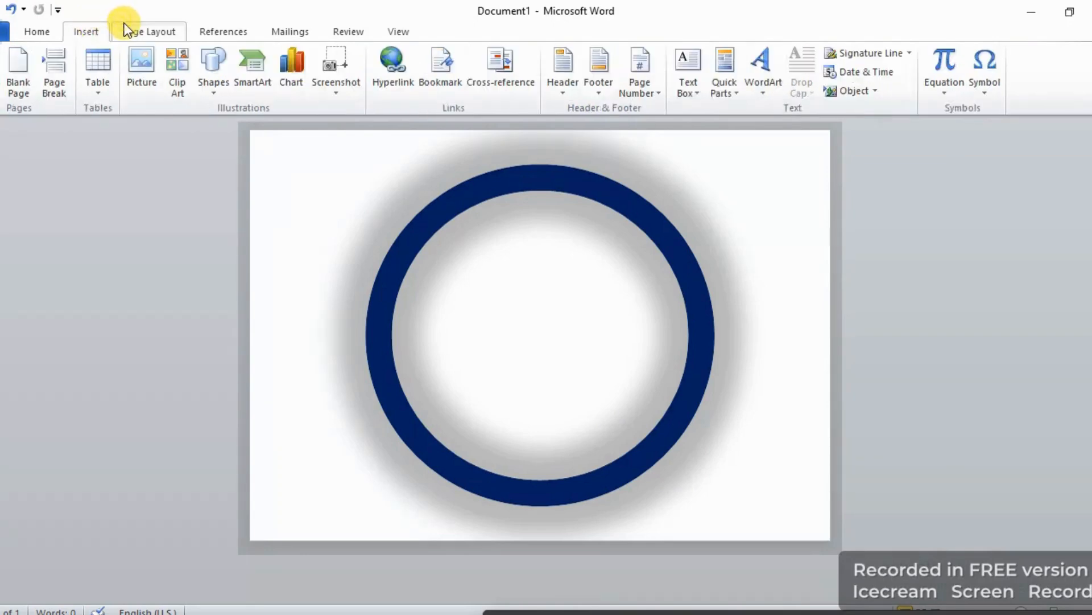
pyautogui.click(124, 25)
pyautogui.click(80, 32)
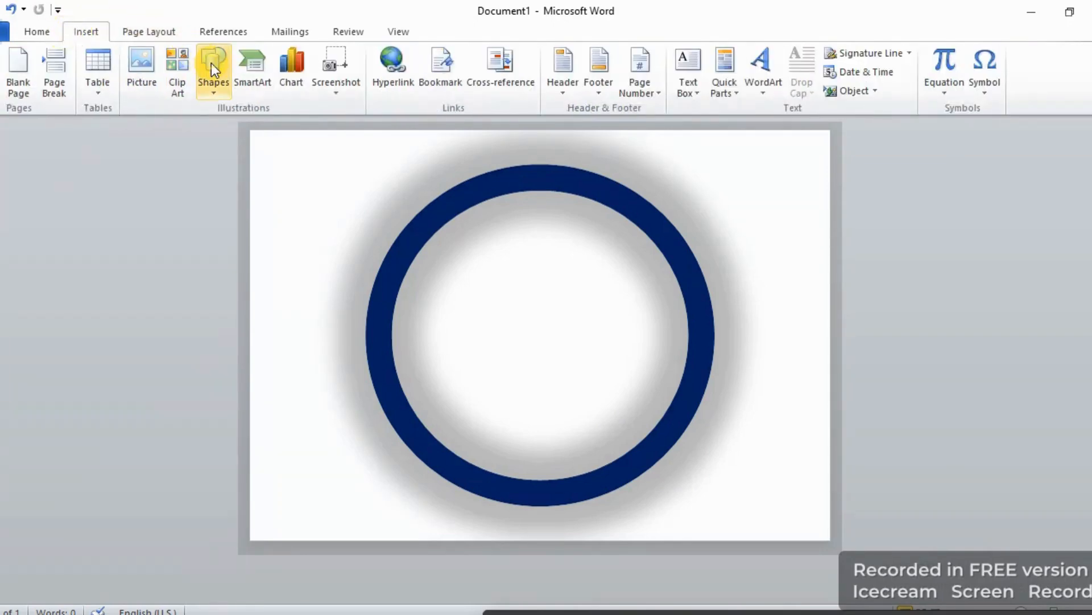
pyautogui.click(222, 90)
pyautogui.click(223, 125)
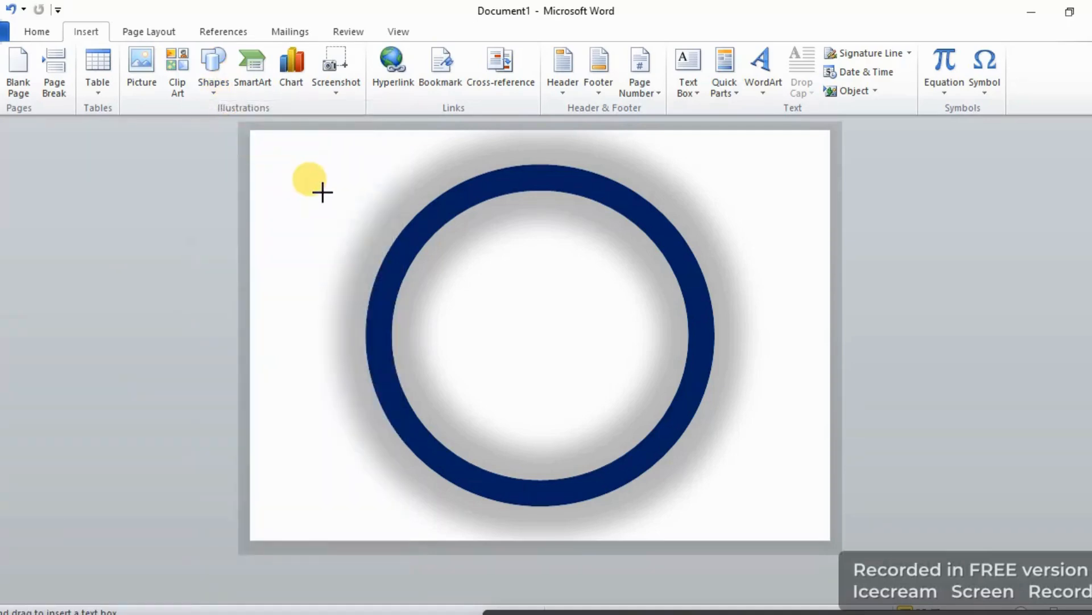
pyautogui.moveTo(350, 140)
pyautogui.mouseDown()
pyautogui.moveTo(790, 517)
pyautogui.moveTo(797, 505)
pyautogui.mouseUp()
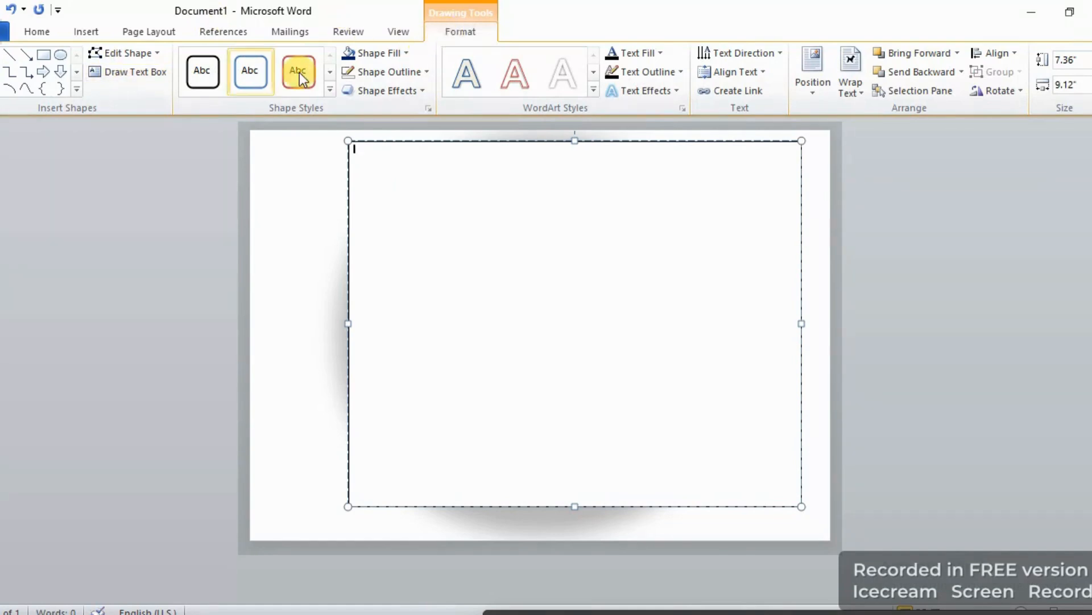
# Set the text box to no fill.
pyautogui.click(392, 54)
pyautogui.click(357, 199)
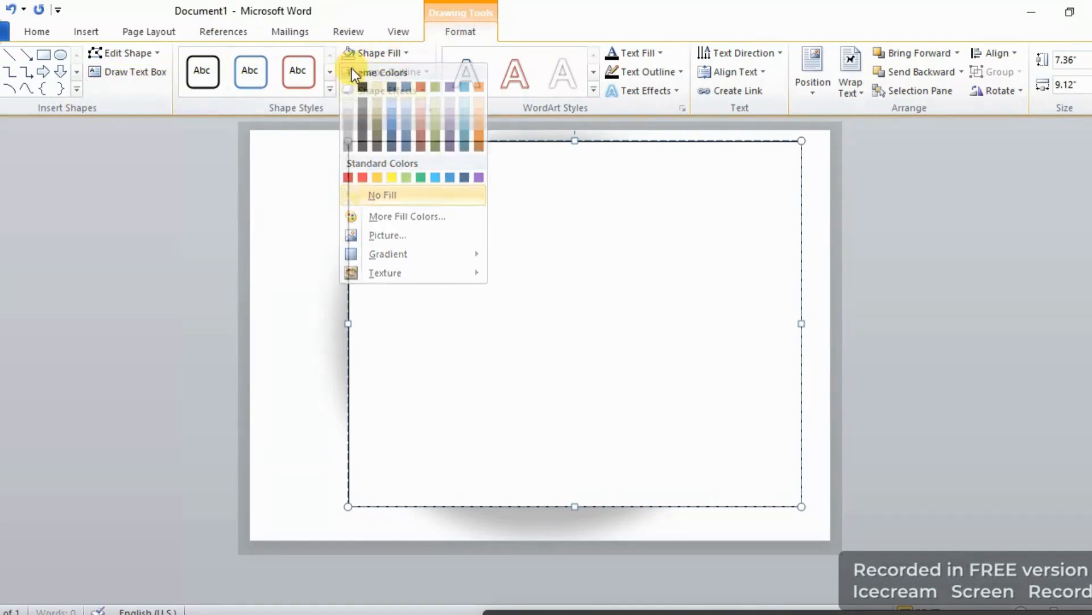
pyautogui.click(360, 70)
pyautogui.click(359, 216)
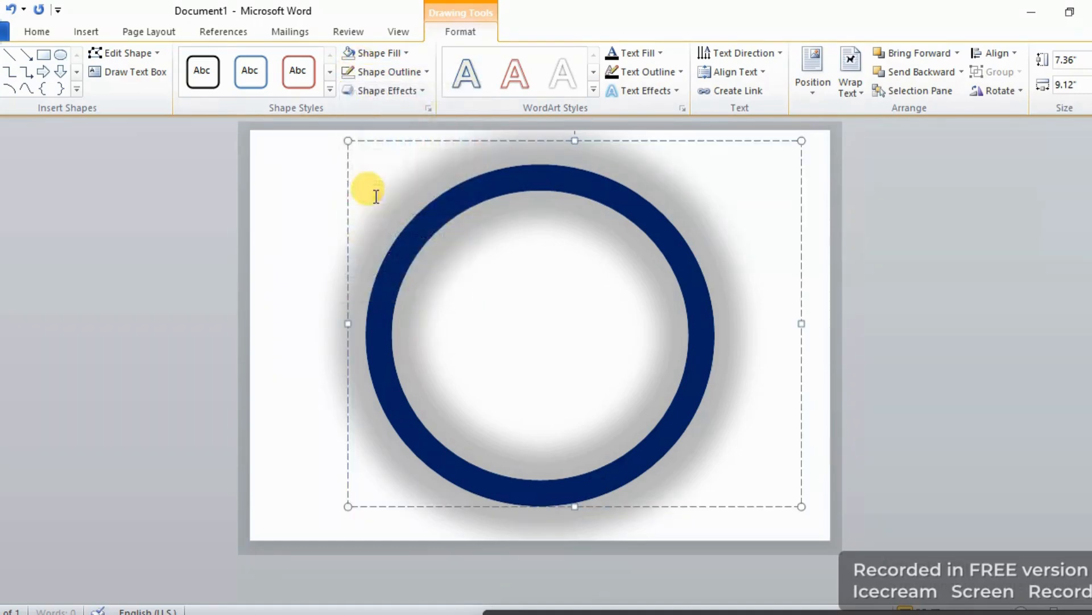
# Set the font size to 300 and enter "MZ" in the text box.
pyautogui.click(45, 38)
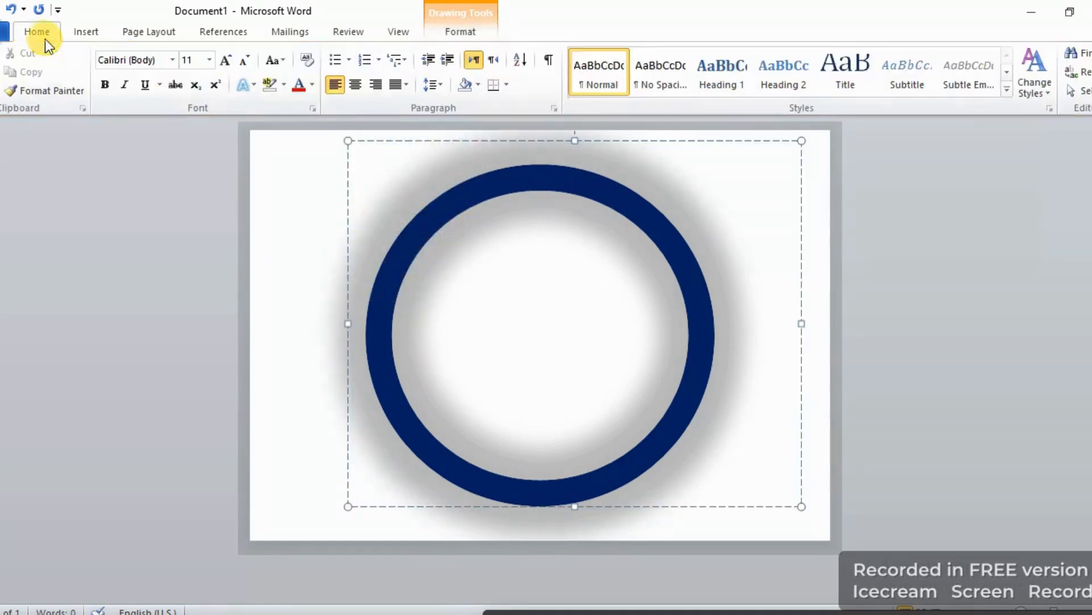
pyautogui.click(202, 61)
pyautogui.press('BackSpace')
pyautogui.write('2520')
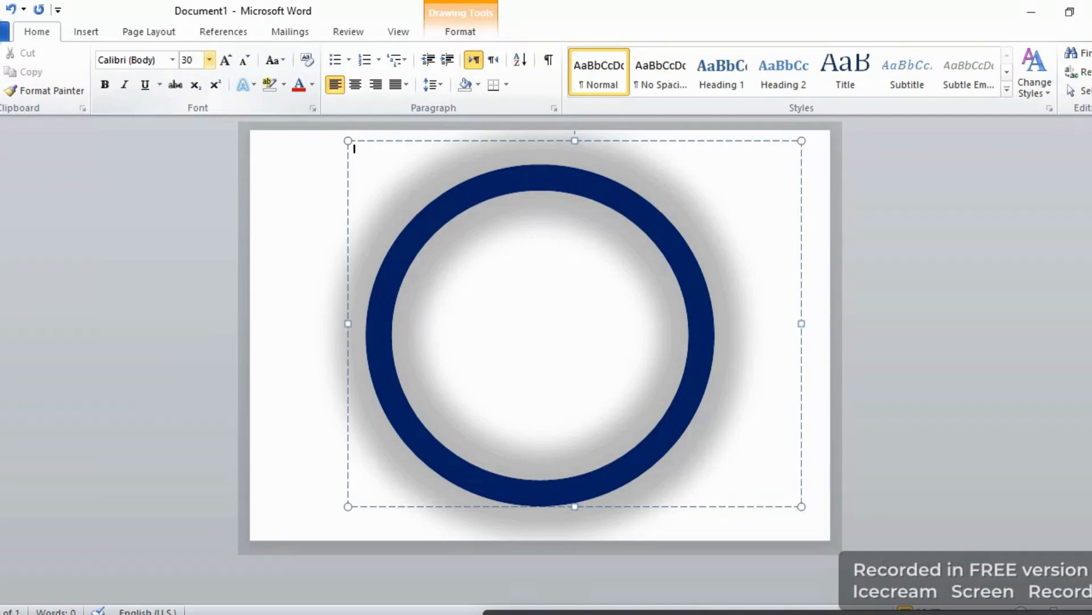
pyautogui.press('Return')
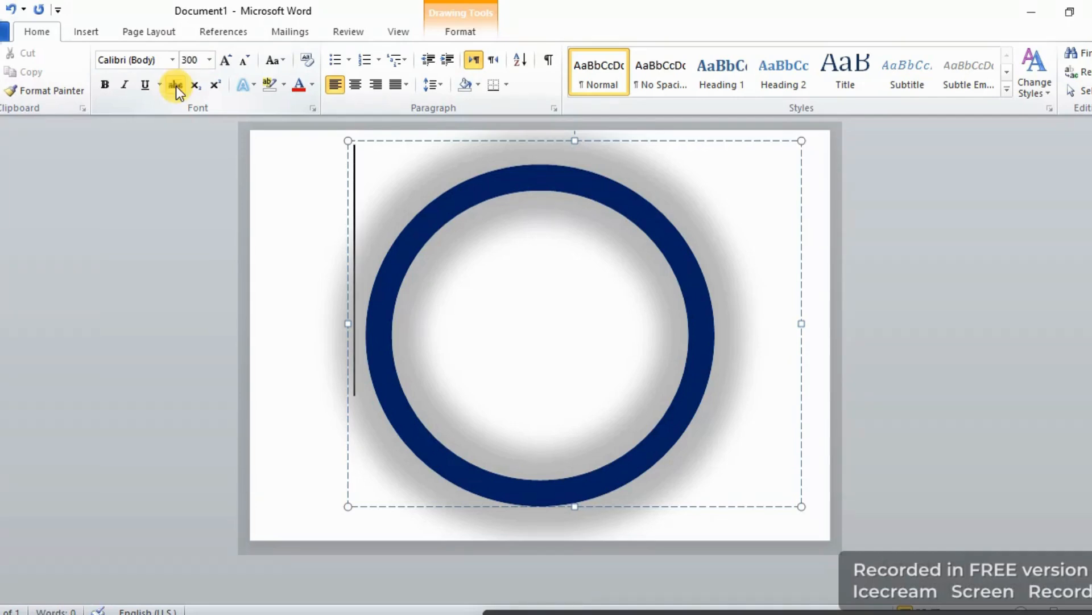
pyautogui.write('MZ')
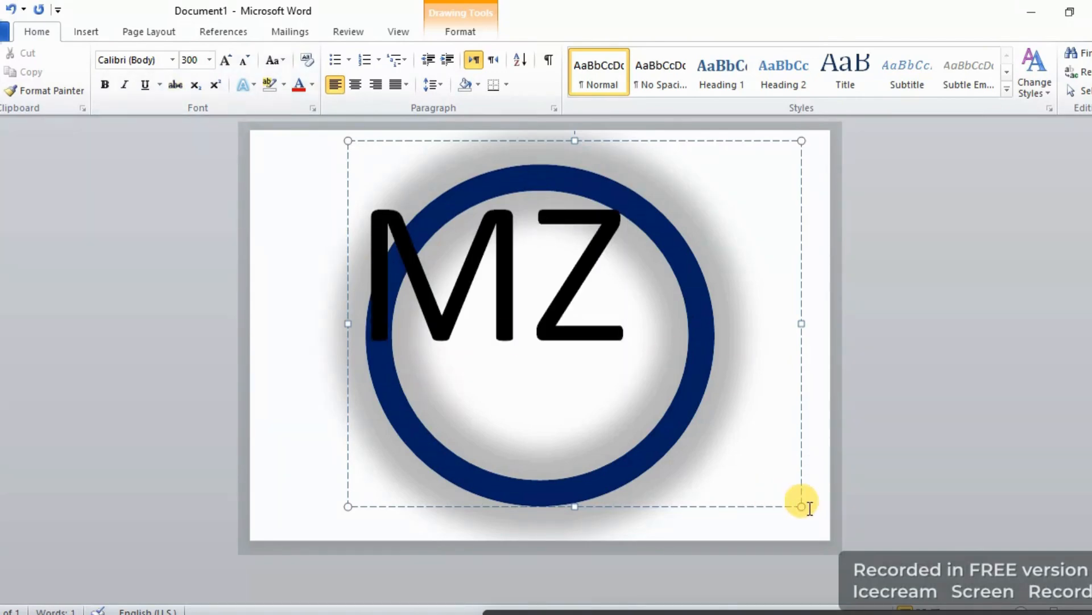
# Select the MZ text and set its font size to 350.
pyautogui.tripleClick(551, 309)
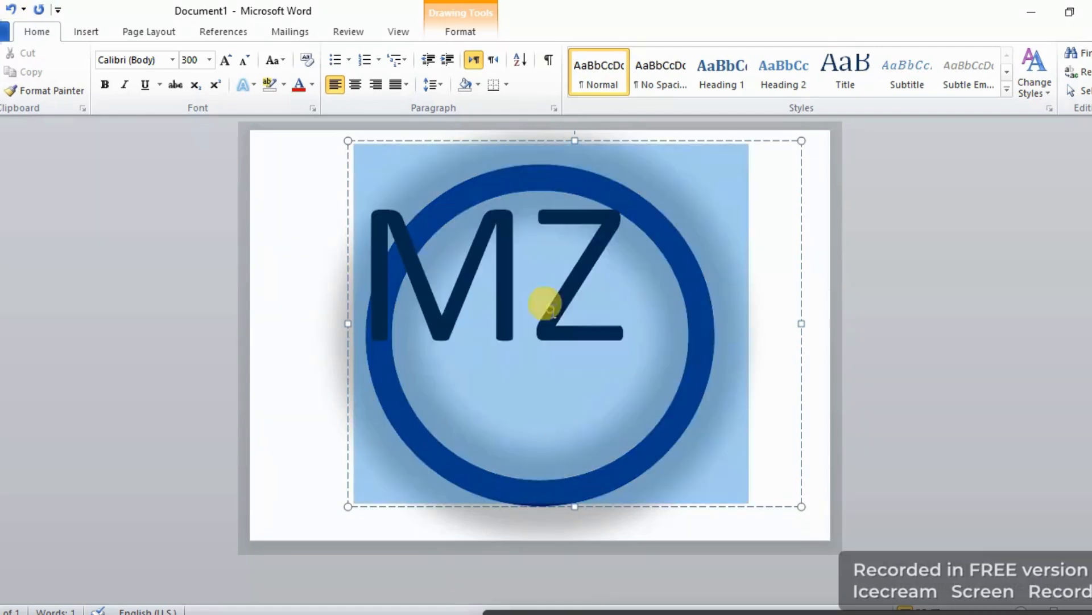
pyautogui.click(190, 59)
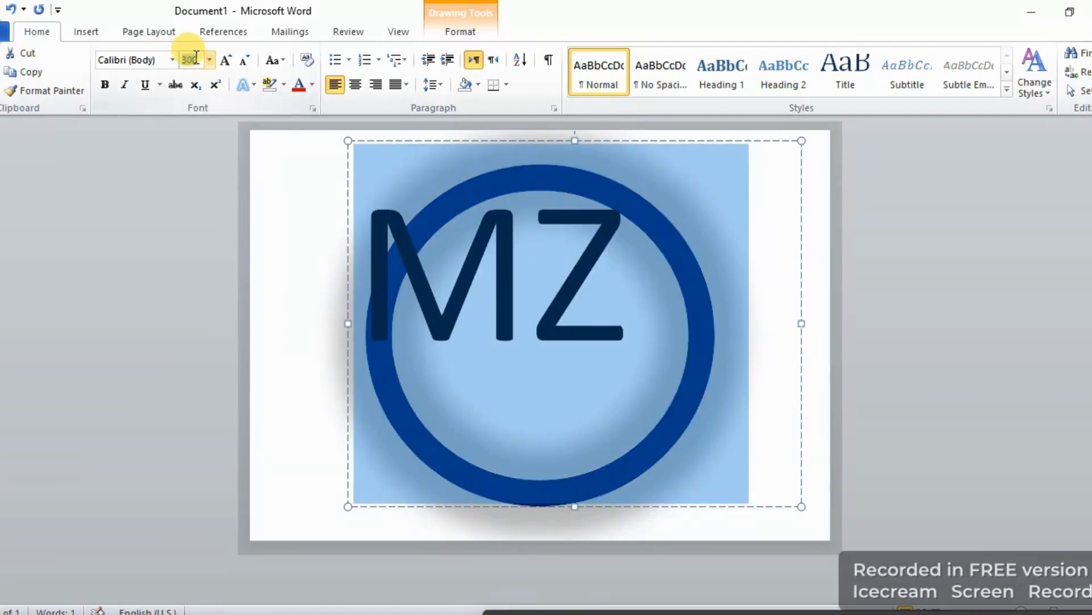
pyautogui.press('BackSpace')
pyautogui.write('35')
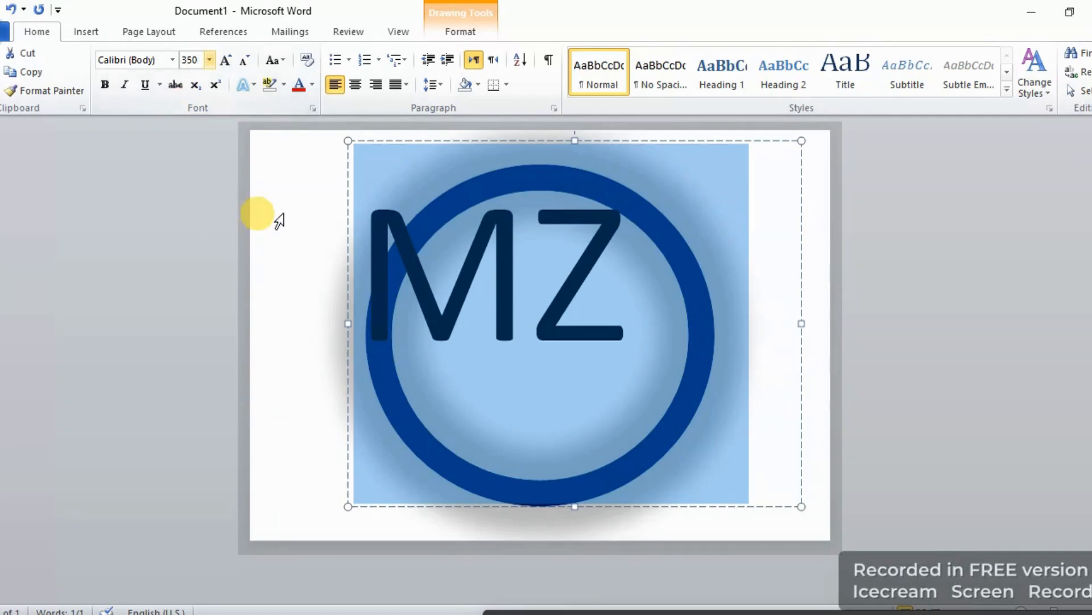
pyautogui.press('Return')
# Shrink the text box's width and height so it fits closely around the letters.
pyautogui.click(314, 334)
pyautogui.click(506, 294)
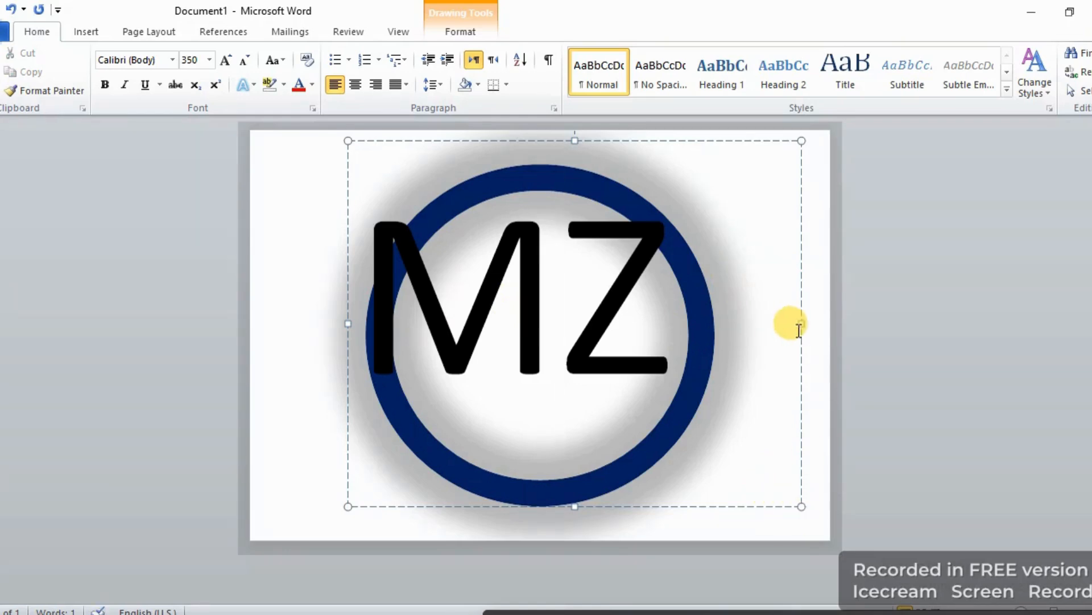
pyautogui.moveTo(801, 324); pyautogui.dragTo(711, 329)
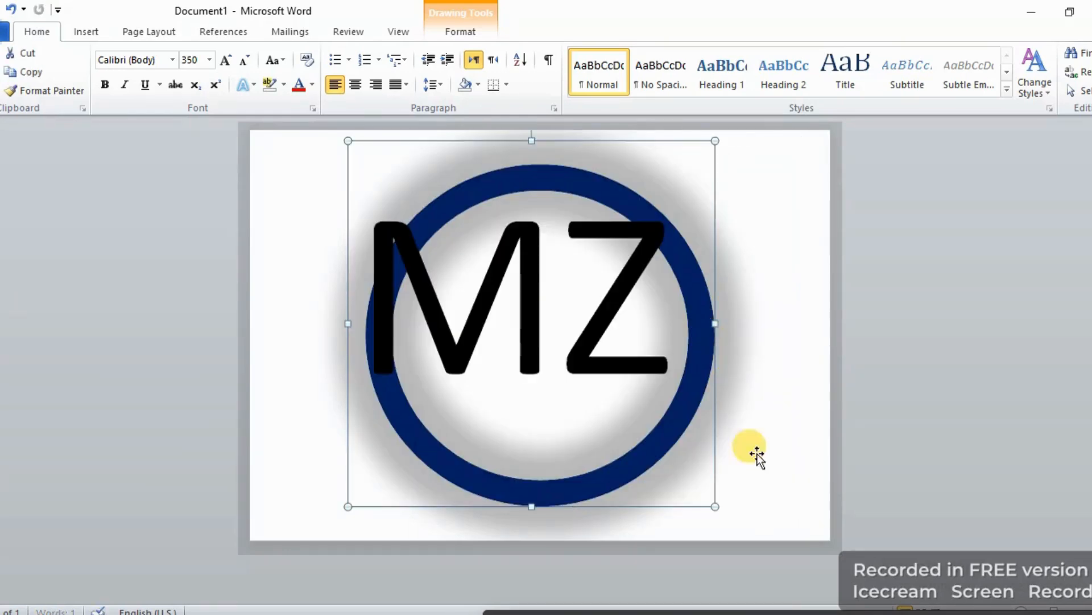
pyautogui.moveTo(531, 506); pyautogui.dragTo(522, 449)
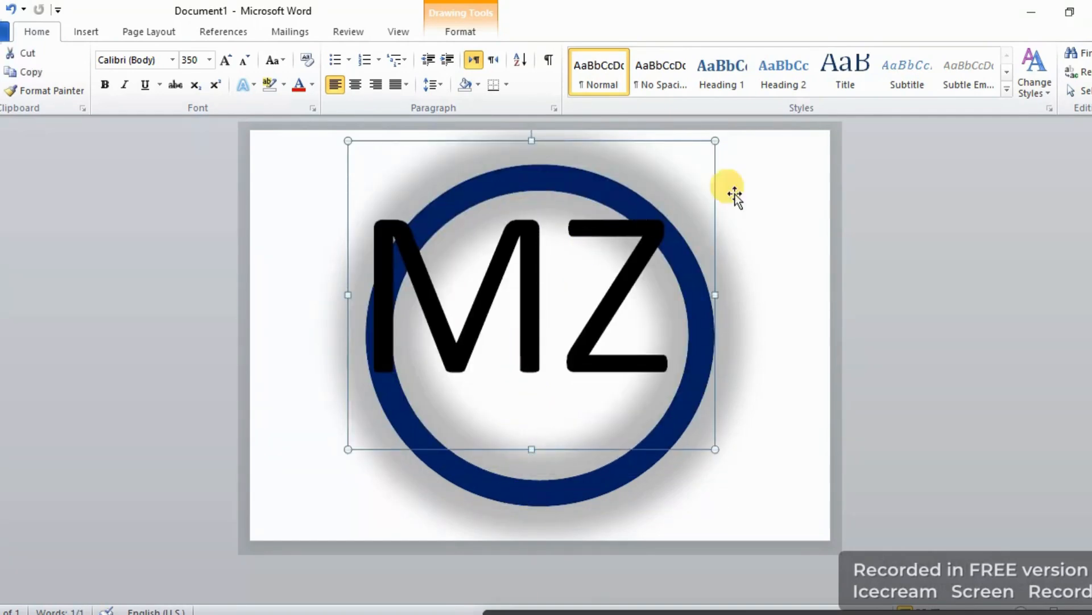
# Nudge the text box into position so the letters sit centred over the ring.
pyautogui.click(800, 217)
pyautogui.click(599, 227)
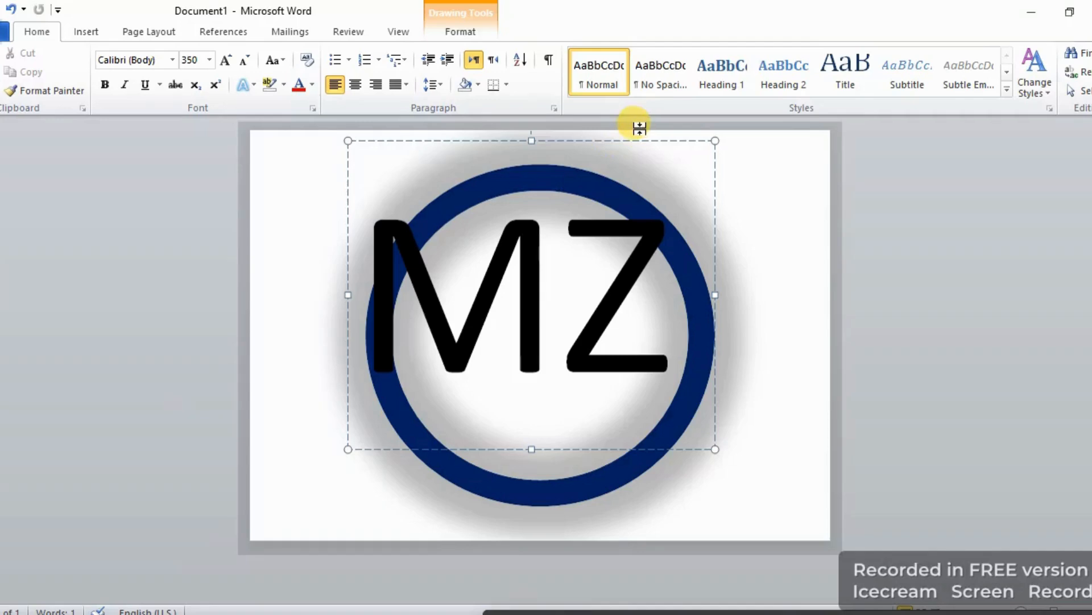
pyautogui.moveTo(627, 138); pyautogui.dragTo(648, 152)
pyautogui.hotkey('ctrl', 'z')
pyautogui.press('Up')
pyautogui.press('Up')
pyautogui.press('Up')
pyautogui.press('Up')
pyautogui.press('Up')
pyautogui.press('Up')
pyautogui.press('Up')
pyautogui.press('Up')
pyautogui.press('Up')
pyautogui.press('Up')
pyautogui.press('Up')
pyautogui.press('Up')
pyautogui.press('Up')
pyautogui.press('Up')
pyautogui.press('Up')
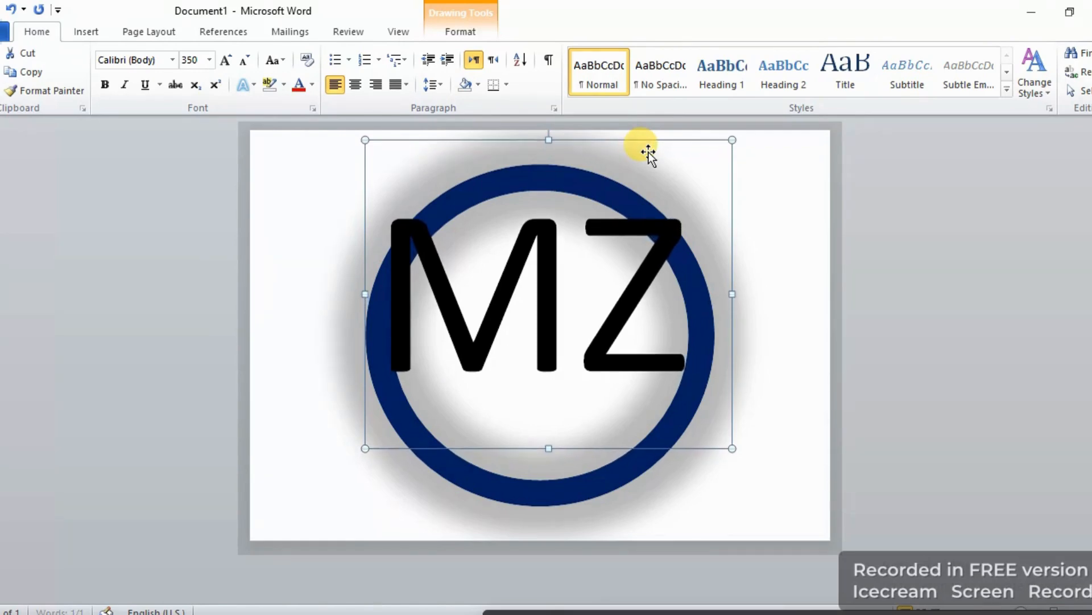
pyautogui.press('Down')
pyautogui.press('Down')
pyautogui.press('Down')
pyautogui.press('Down')
pyautogui.press('Down')
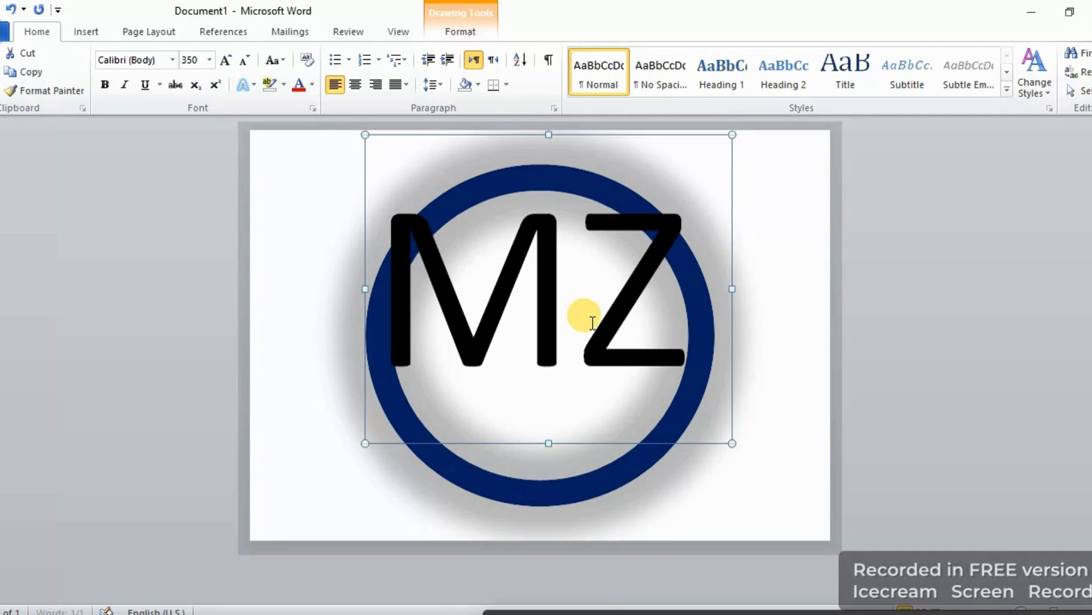
pyautogui.press('Down')
pyautogui.rightClick(470, 273)
pyautogui.press('Escape')
# Apply a blue gradient text effect to the letter M.
pyautogui.moveTo(602, 299); pyautogui.dragTo(424, 288)
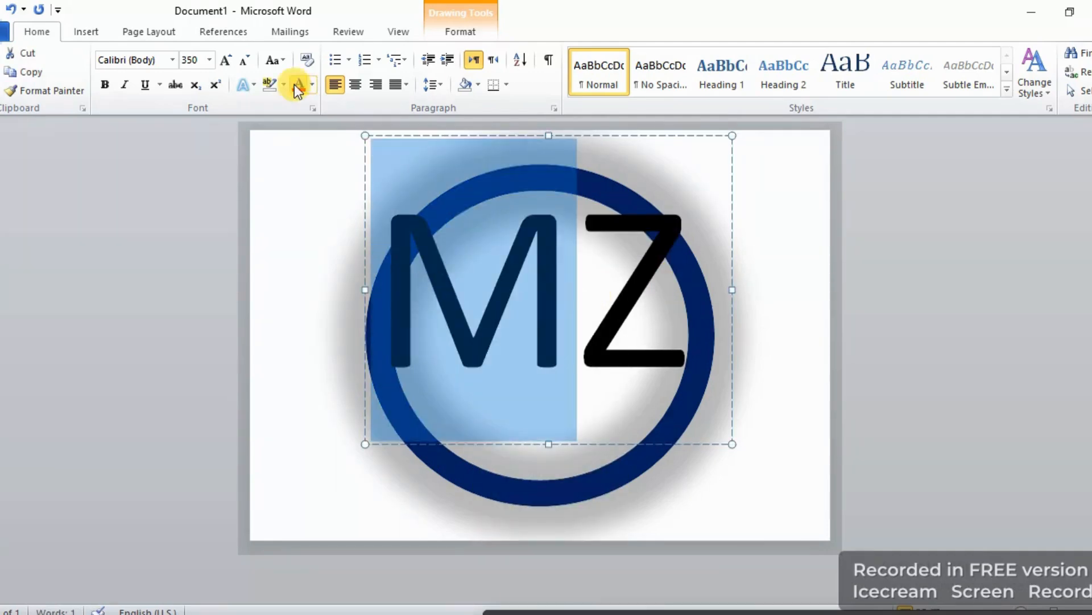
pyautogui.click(250, 84)
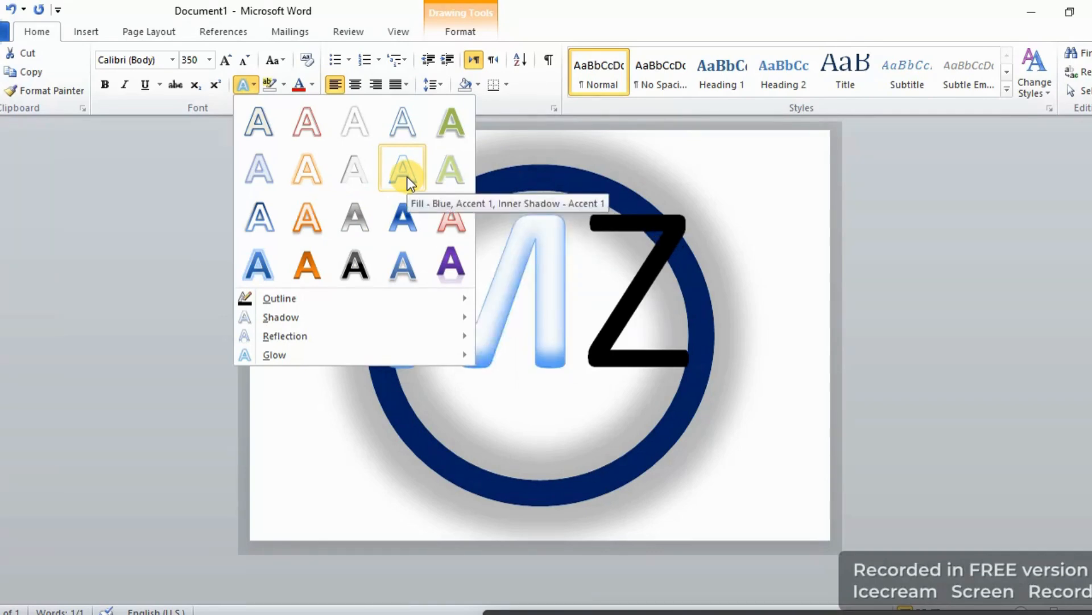
pyautogui.click(265, 277)
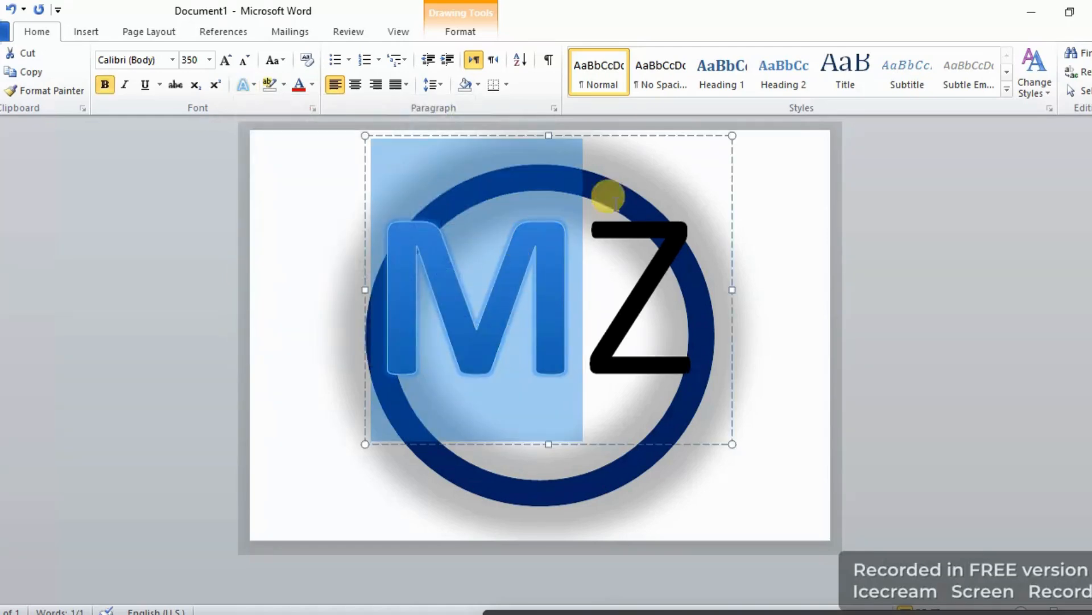
# Give the letter Z an outer shadow and the Gradient Fill - Gray text effect.
pyautogui.click(841, 220)
pyautogui.moveTo(614, 264); pyautogui.dragTo(654, 267)
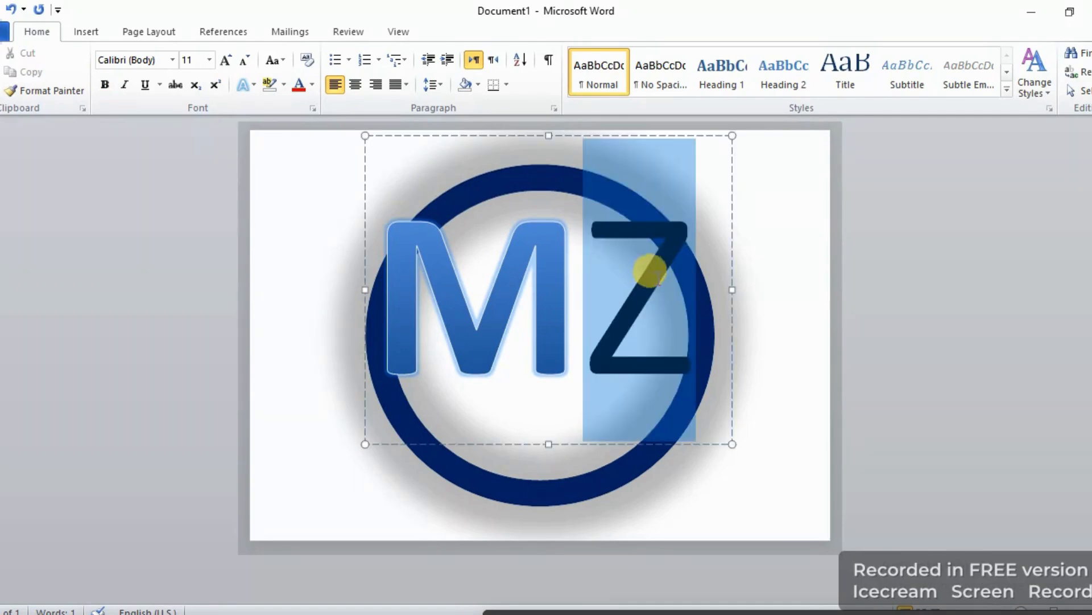
pyautogui.click(254, 82)
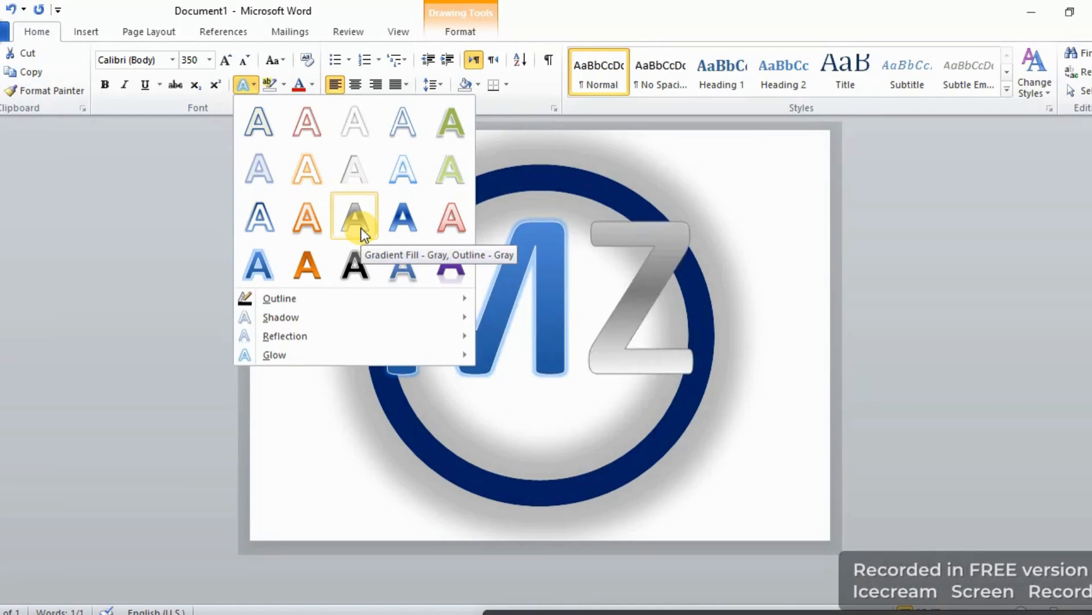
pyautogui.moveTo(327, 320)
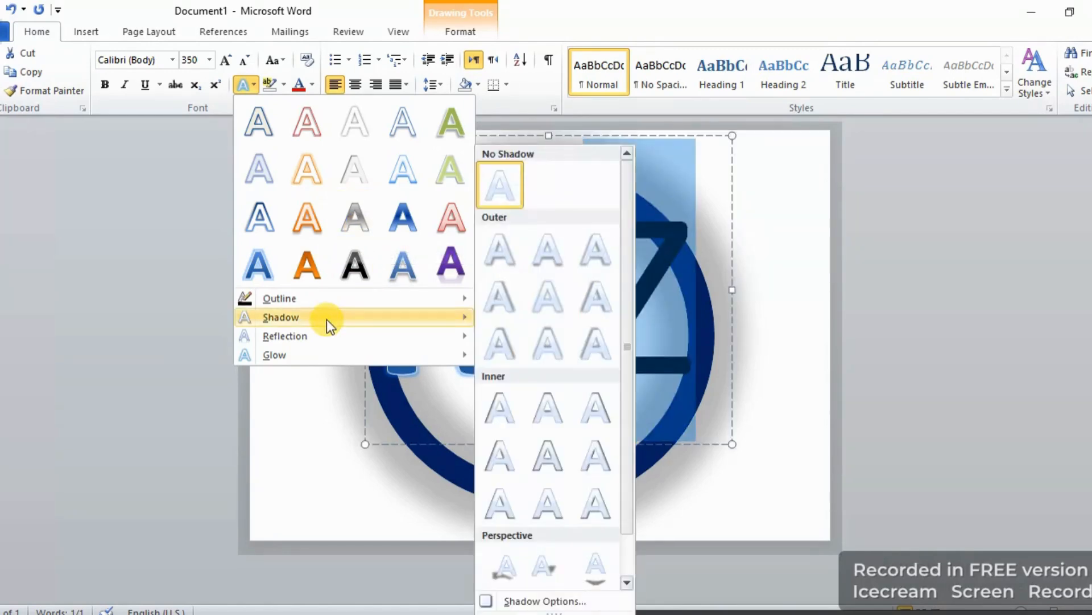
pyautogui.click(495, 252)
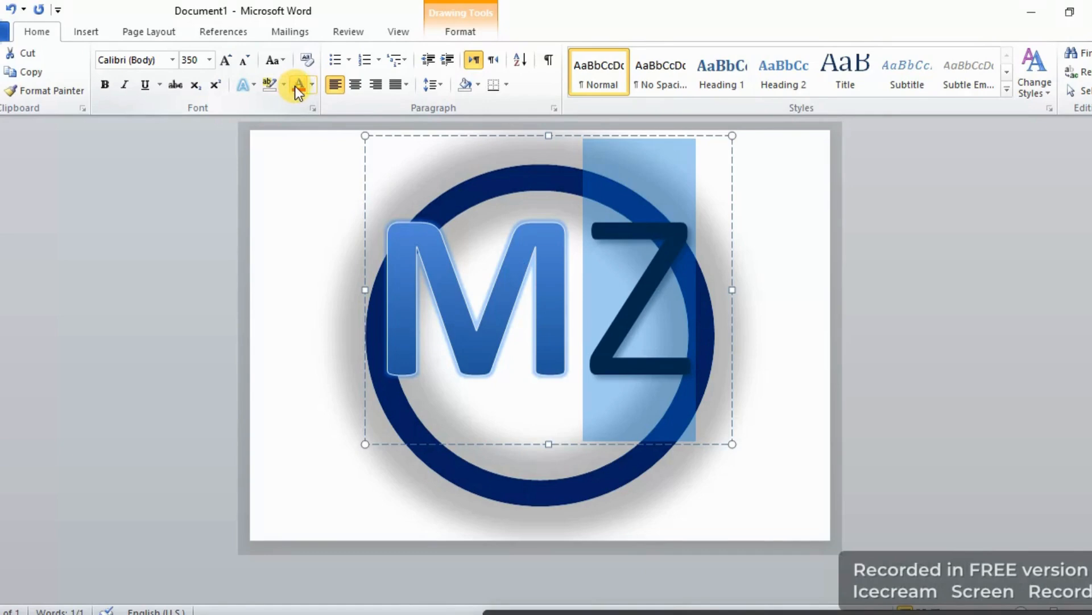
pyautogui.click(254, 87)
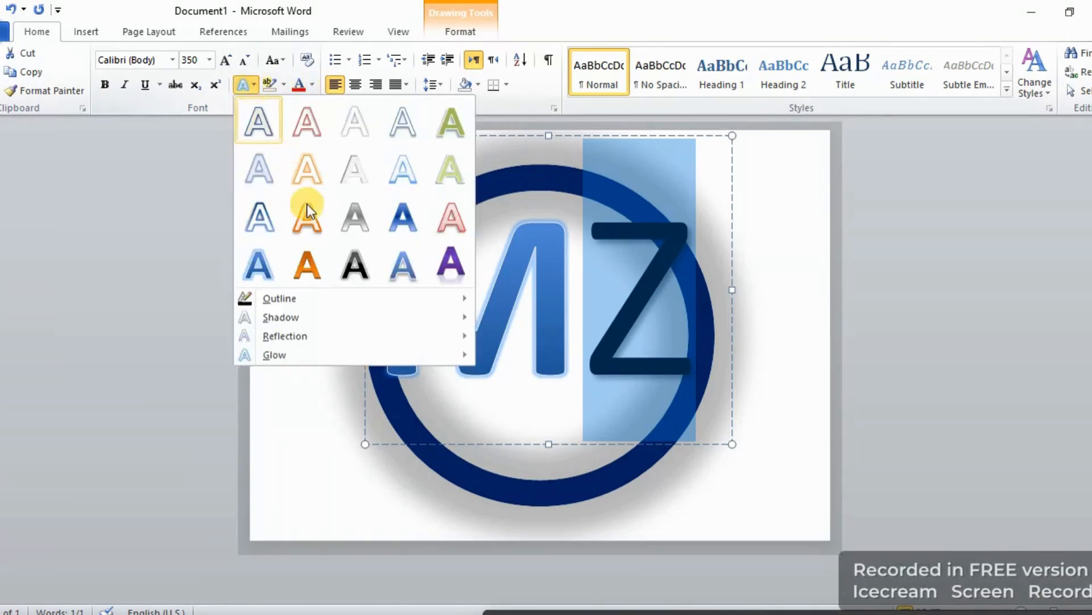
pyautogui.click(348, 221)
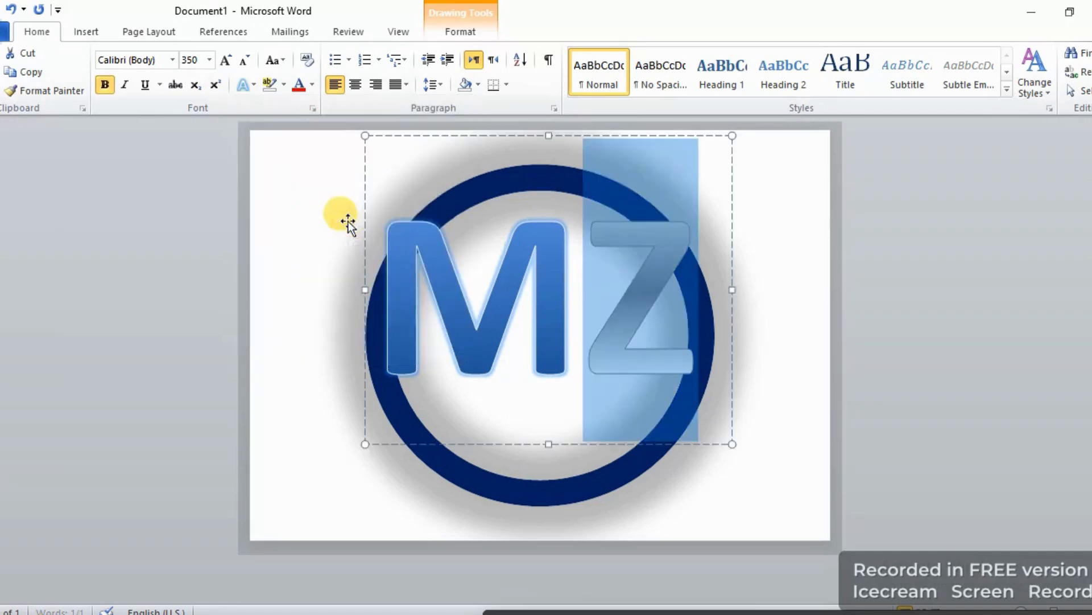
# Apply the Fill - Blue, Accent 1, Inner Shadow - Accent 1 text effect to both letters M and Z.
pyautogui.click(917, 286)
pyautogui.moveTo(568, 273); pyautogui.dragTo(364, 290)
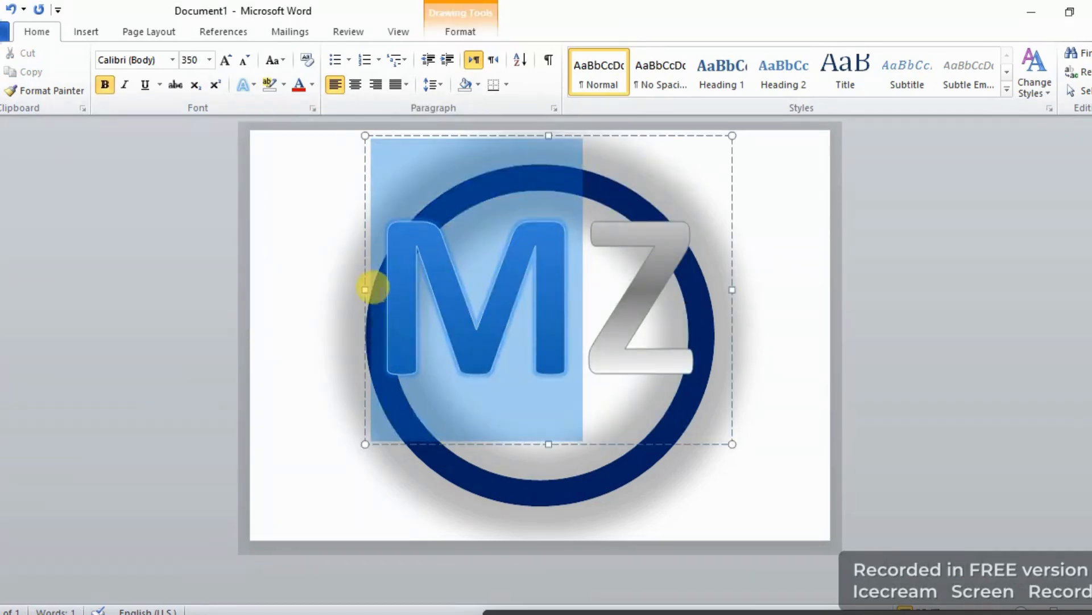
pyautogui.click(248, 86)
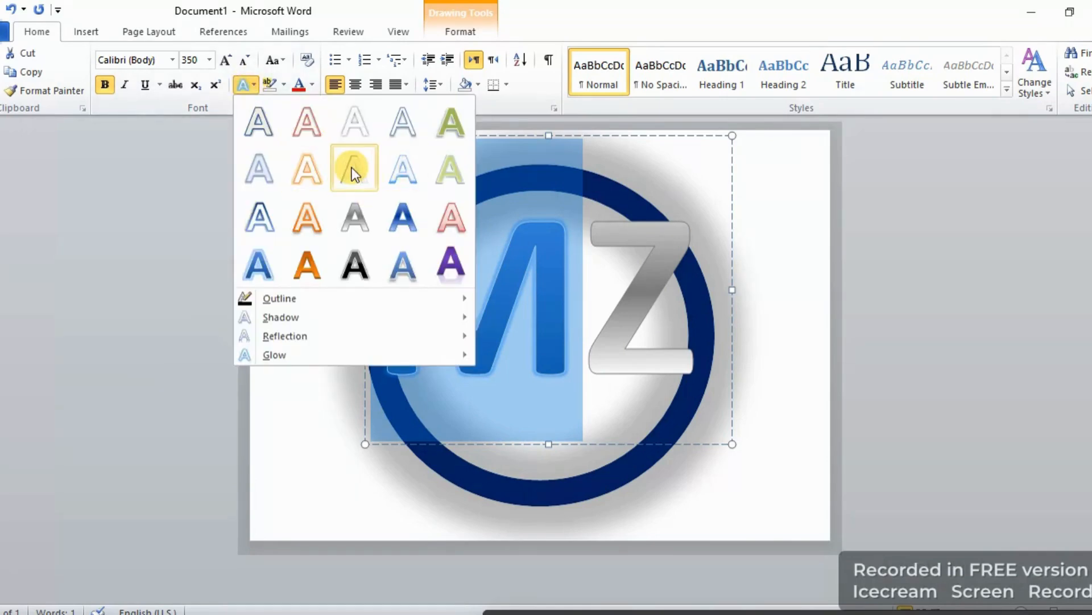
pyautogui.click(382, 182)
pyautogui.moveTo(604, 256); pyautogui.dragTo(736, 264)
pyautogui.click(254, 86)
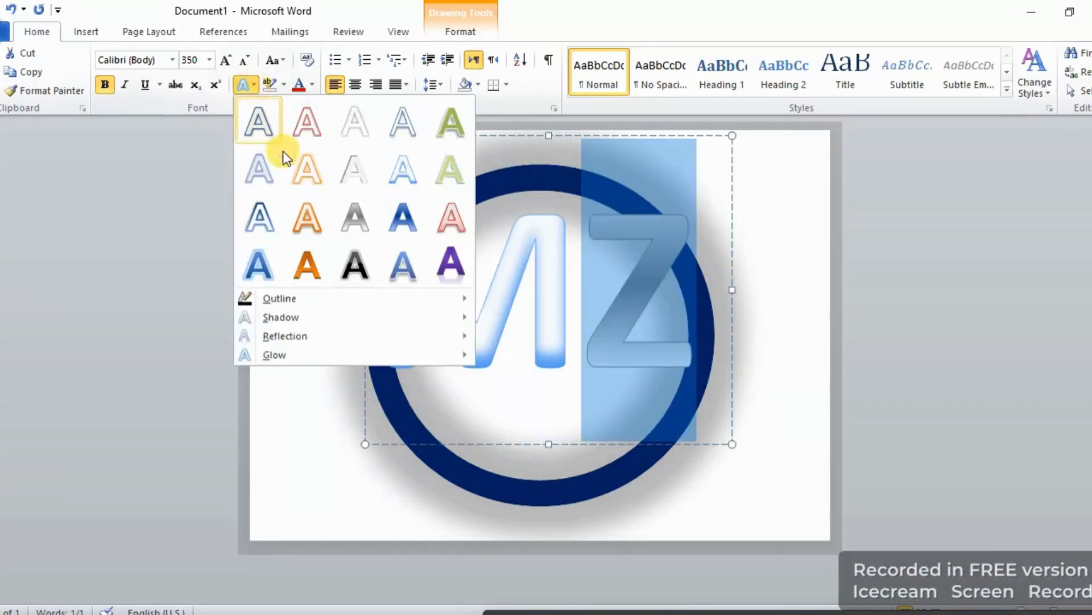
pyautogui.click(411, 165)
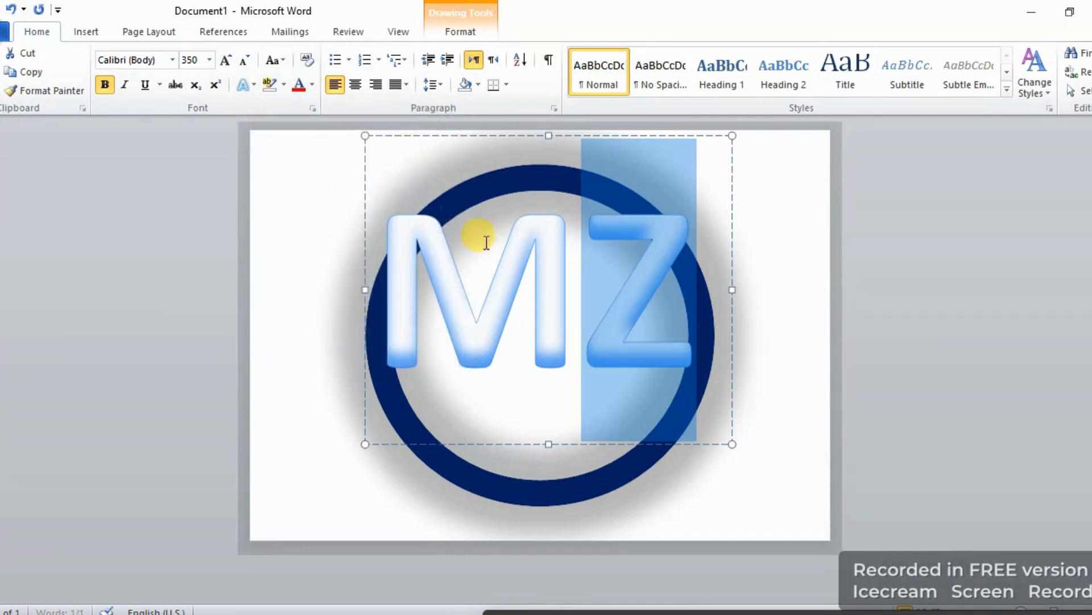
# Restyle both letters M and Z with a darker blue gradient fill text effect.
pyautogui.click(851, 276)
pyautogui.moveTo(582, 271); pyautogui.dragTo(383, 176)
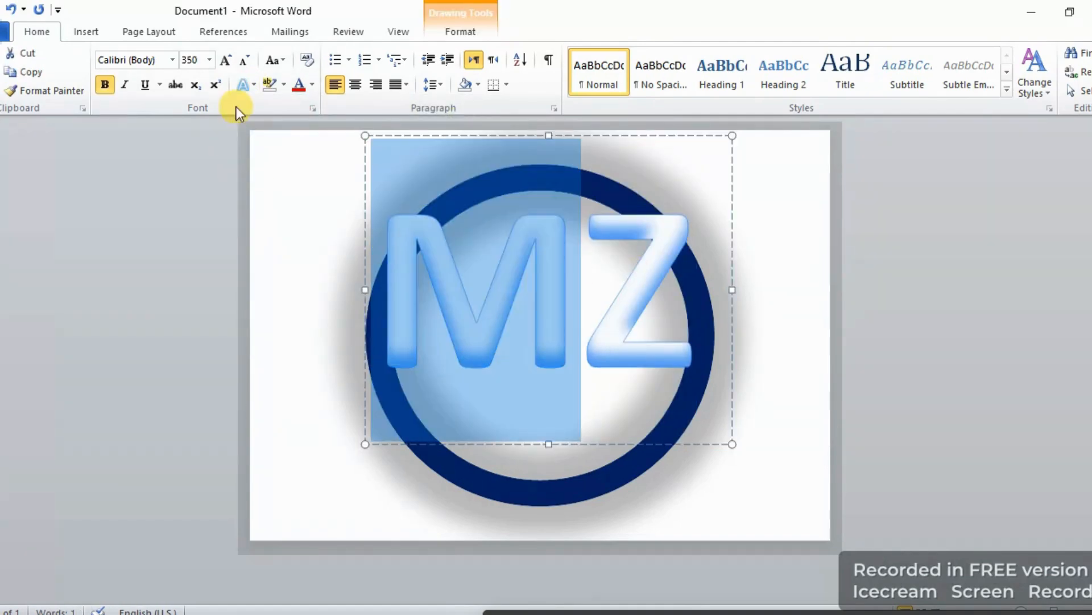
pyautogui.click(246, 85)
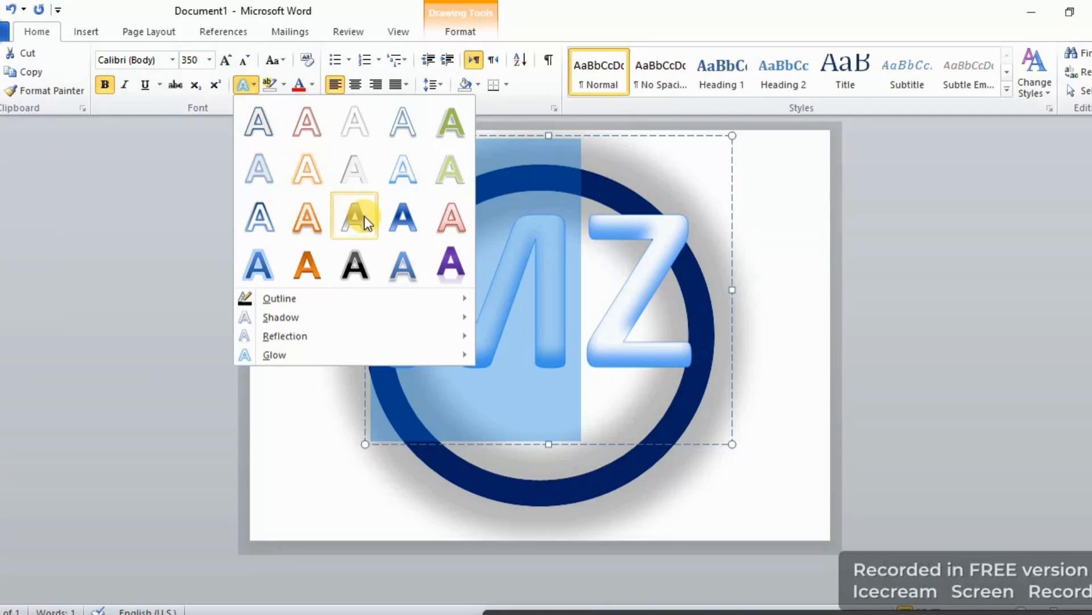
pyautogui.click(397, 228)
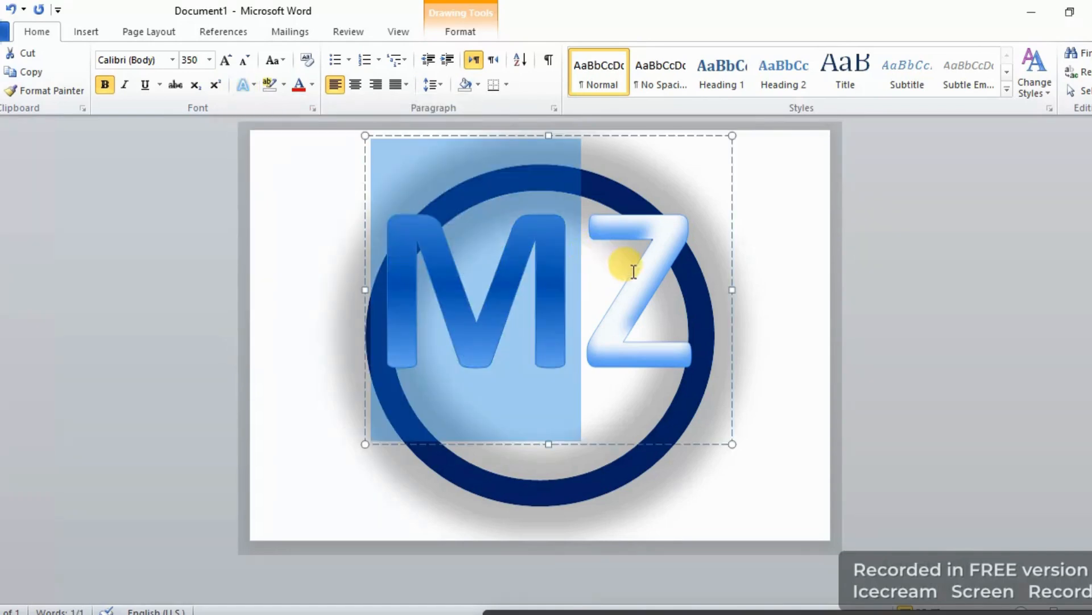
pyautogui.moveTo(603, 260); pyautogui.dragTo(654, 280)
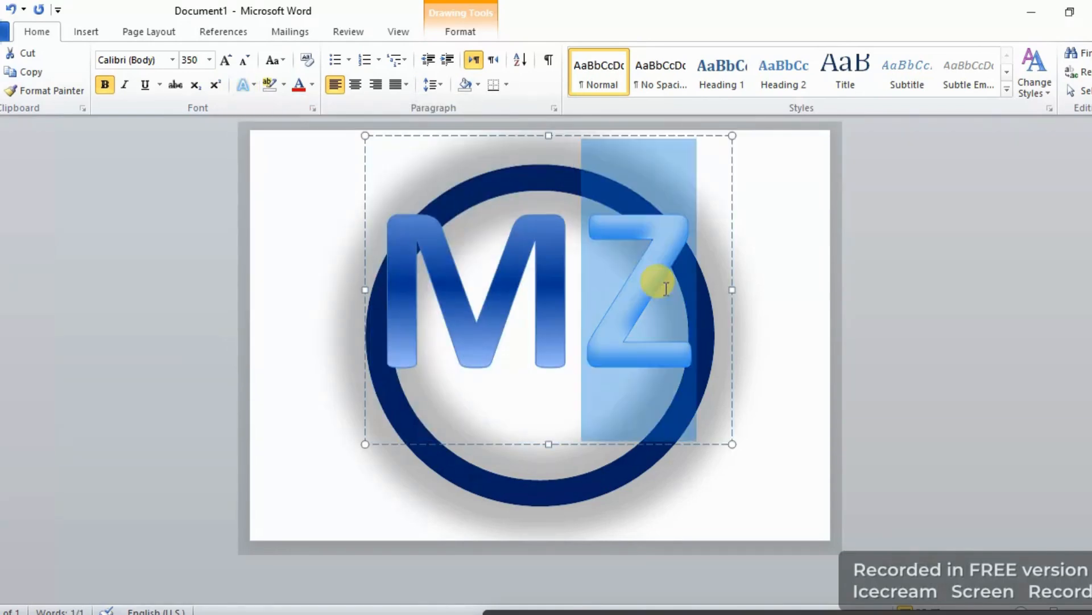
pyautogui.click(252, 86)
pyautogui.click(396, 215)
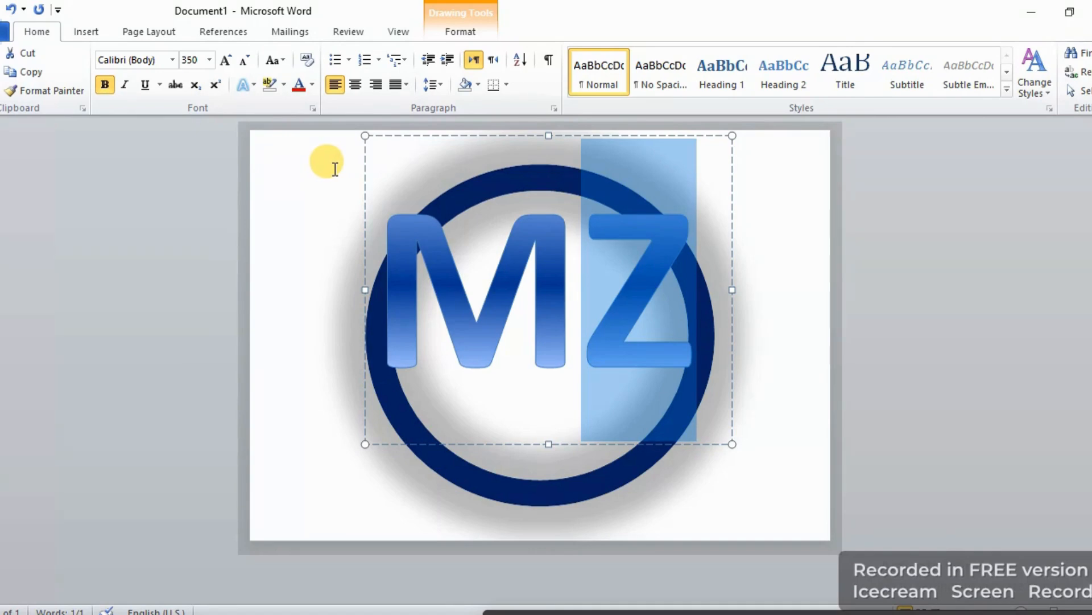
# Change the font of the letter M to Times New Roman.
pyautogui.click(319, 250)
pyautogui.click(566, 336)
pyautogui.moveTo(538, 321); pyautogui.dragTo(379, 264)
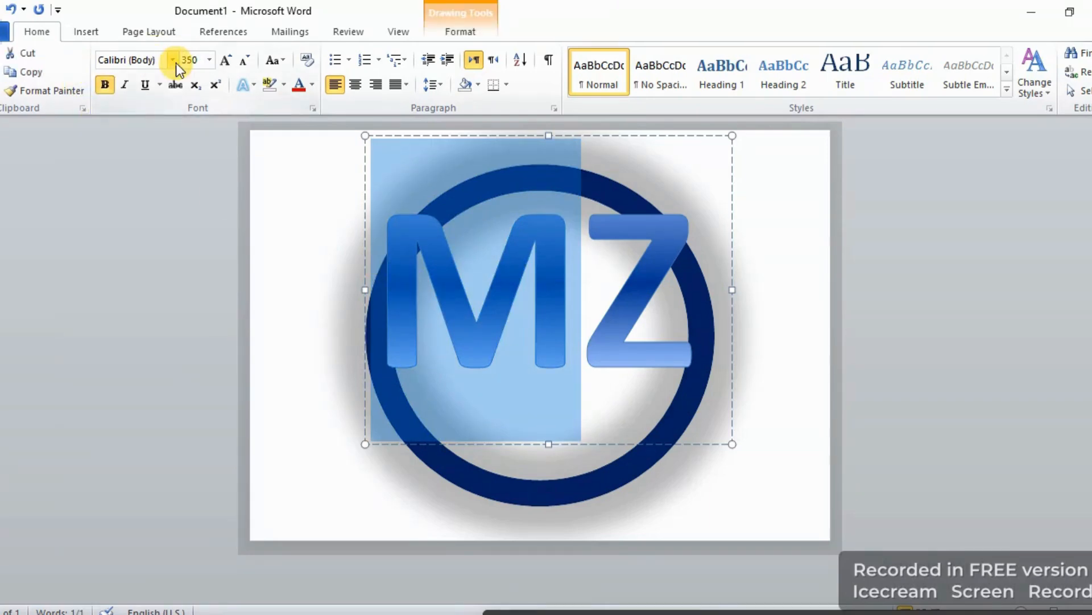
pyautogui.click(176, 62)
pyautogui.press('BackSpace')
pyautogui.write('T')
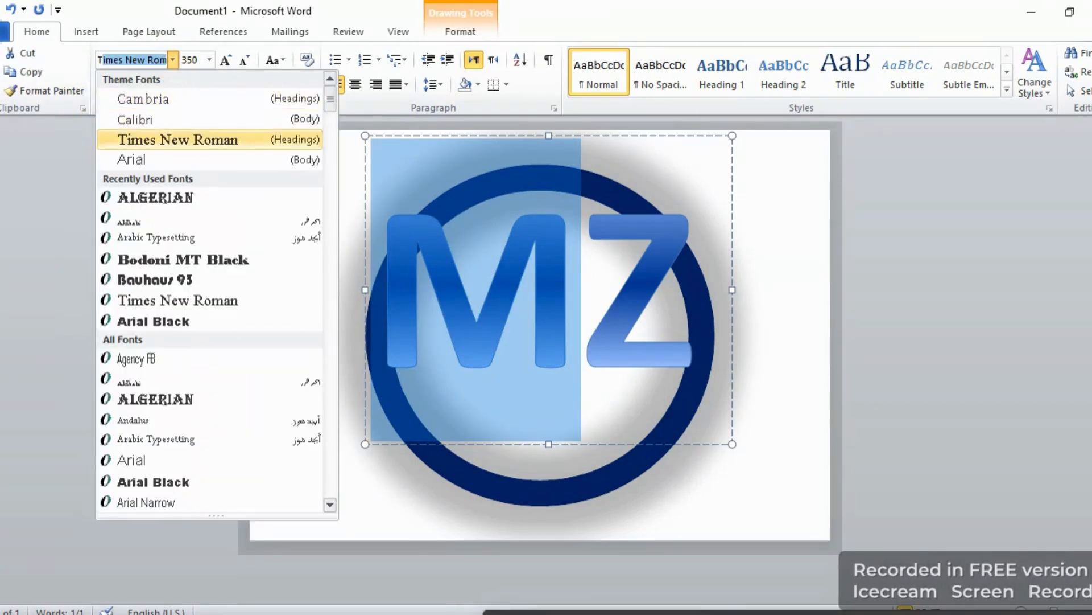
pyautogui.write('im')
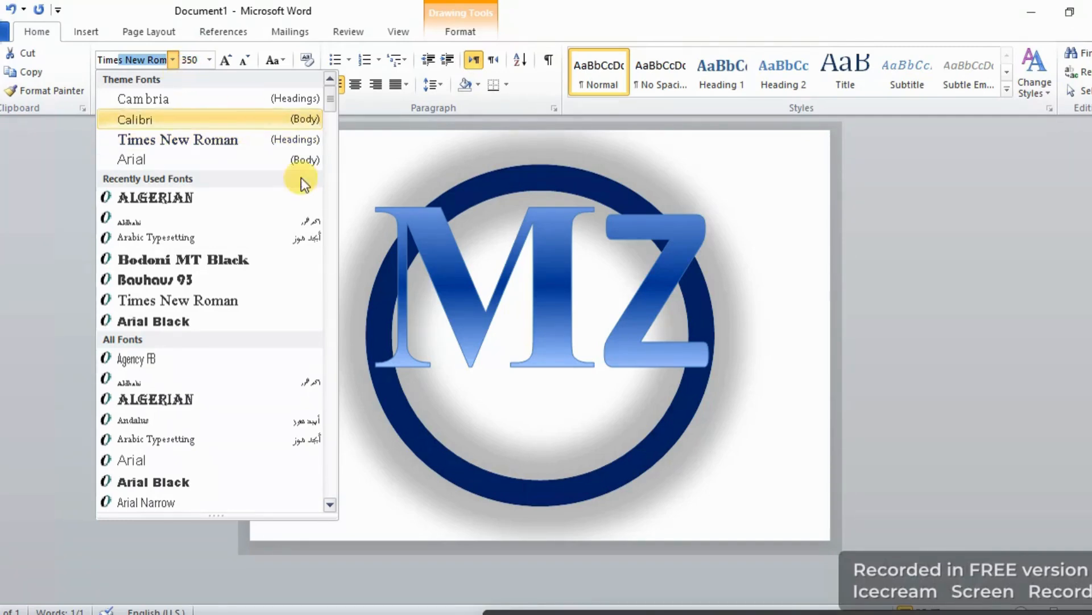
pyautogui.click(223, 138)
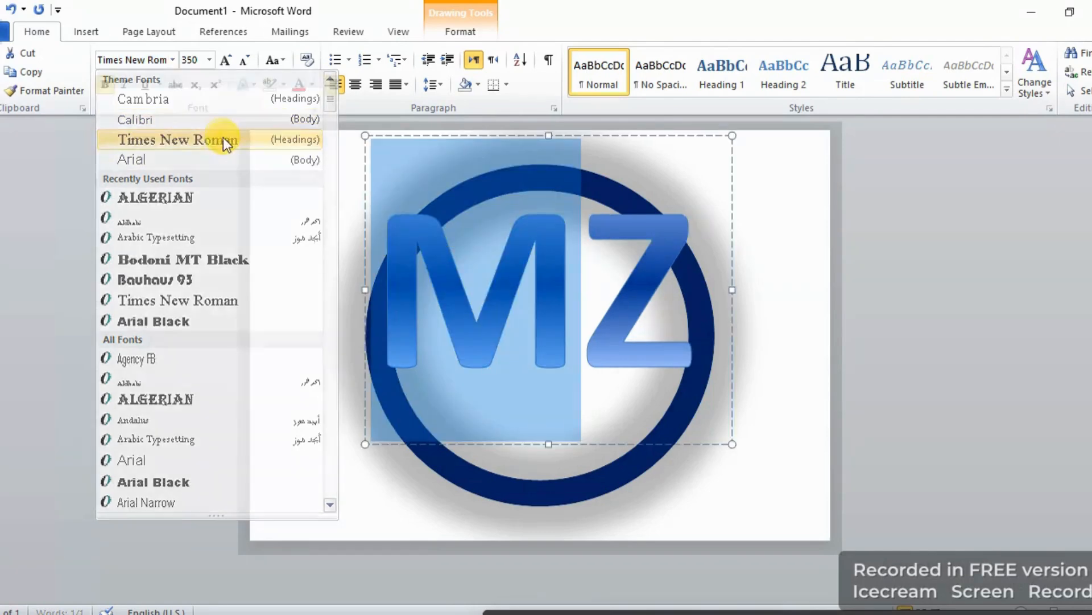
# Change the letter Z's font to Times New Roman and widen the text box so both letters fit on one line.
pyautogui.click(327, 279)
pyautogui.moveTo(590, 258); pyautogui.dragTo(696, 258)
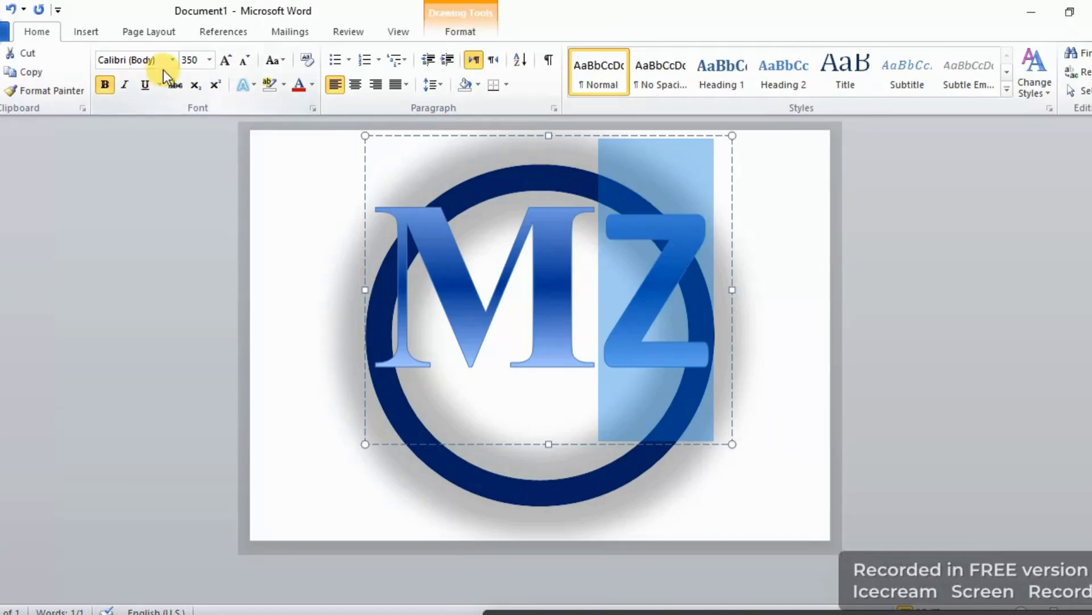
pyautogui.click(157, 57)
pyautogui.write('Times New Rom')
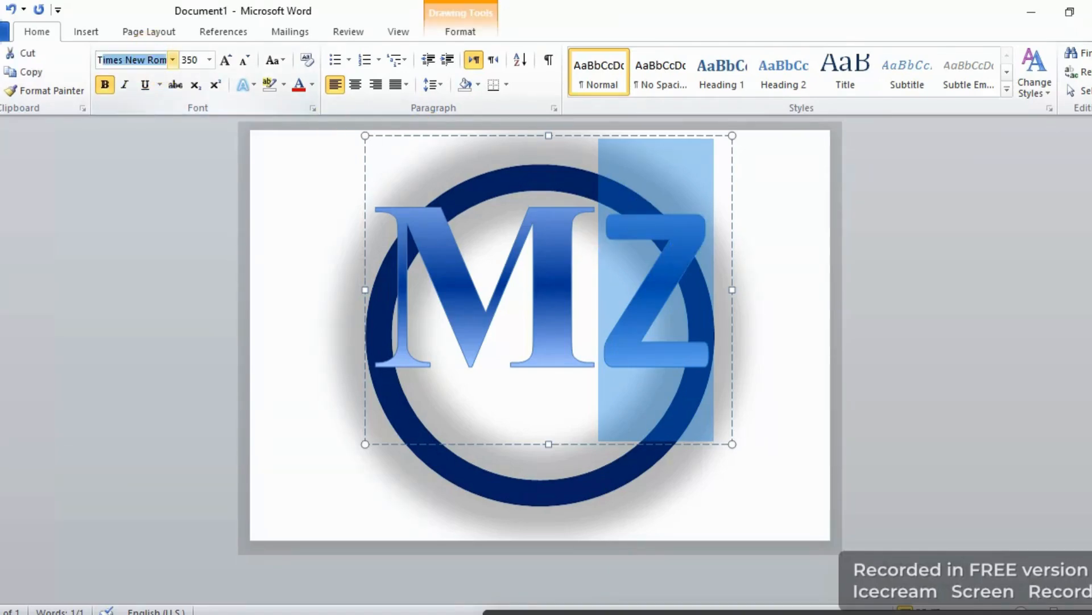
pyautogui.press('Return')
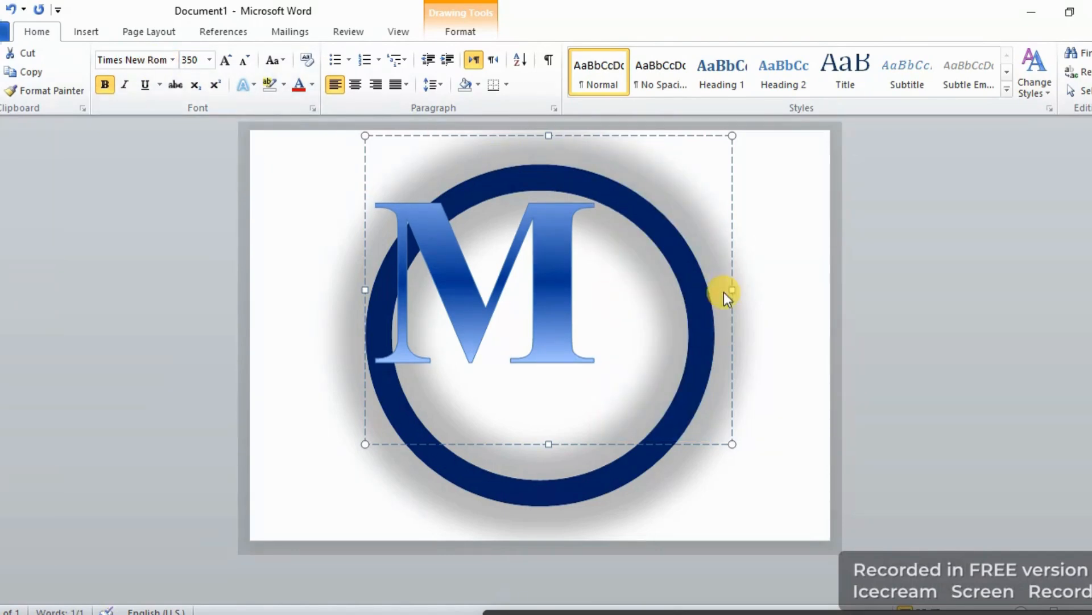
pyautogui.moveTo(732, 291); pyautogui.dragTo(771, 289)
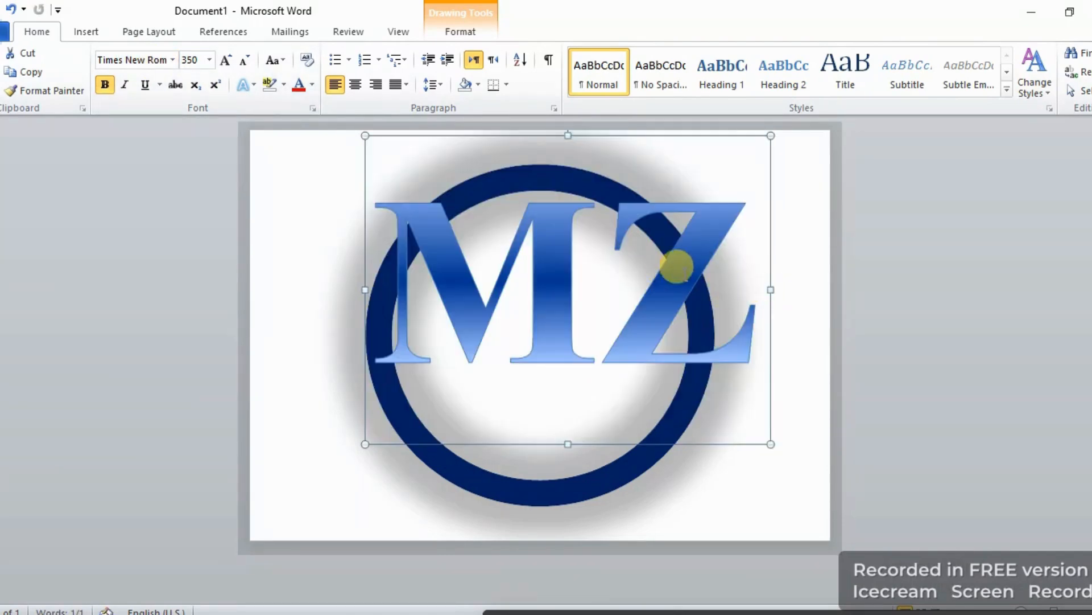
pyautogui.click(868, 168)
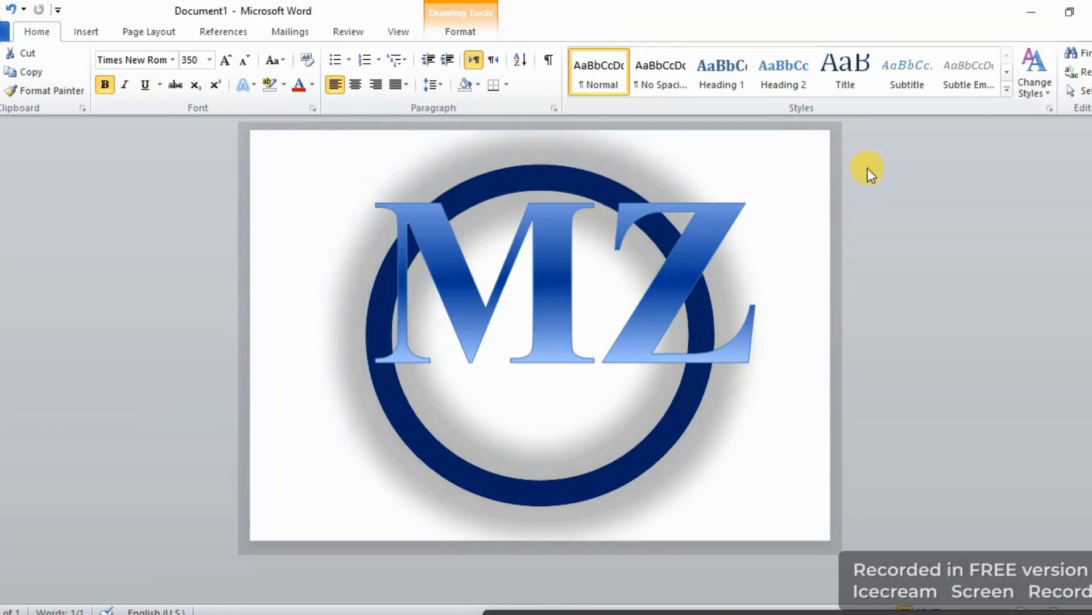
# Shift the lettering text box slightly left and readjust its width so M and Z stay on one line.
pyautogui.click(689, 142)
pyautogui.moveTo(685, 135); pyautogui.dragTo(663, 131)
pyautogui.hotkey('ctrl', 'z')
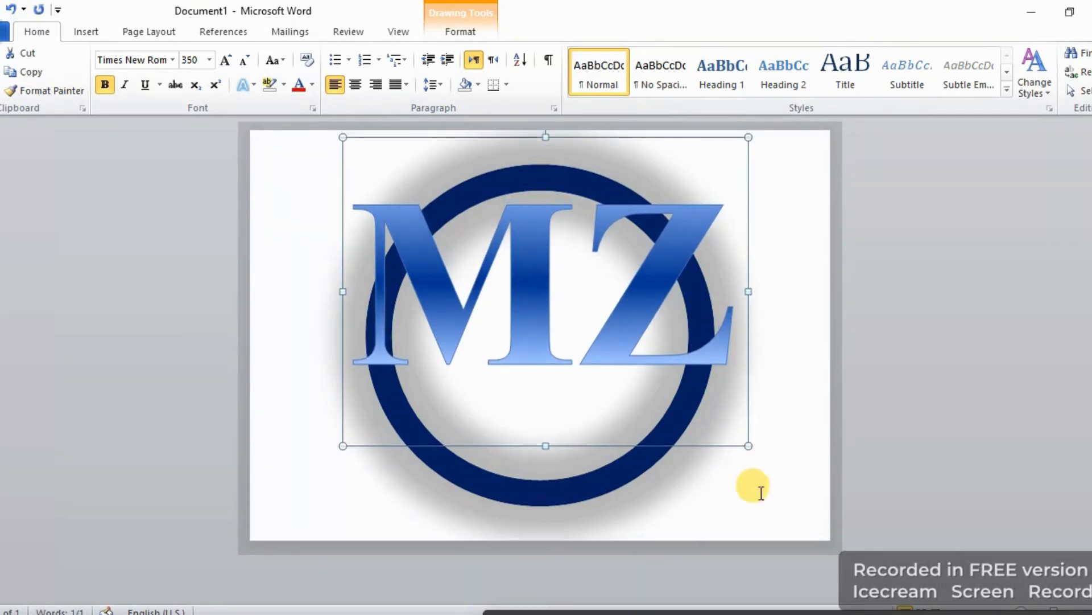
pyautogui.moveTo(748, 447); pyautogui.dragTo(736, 439)
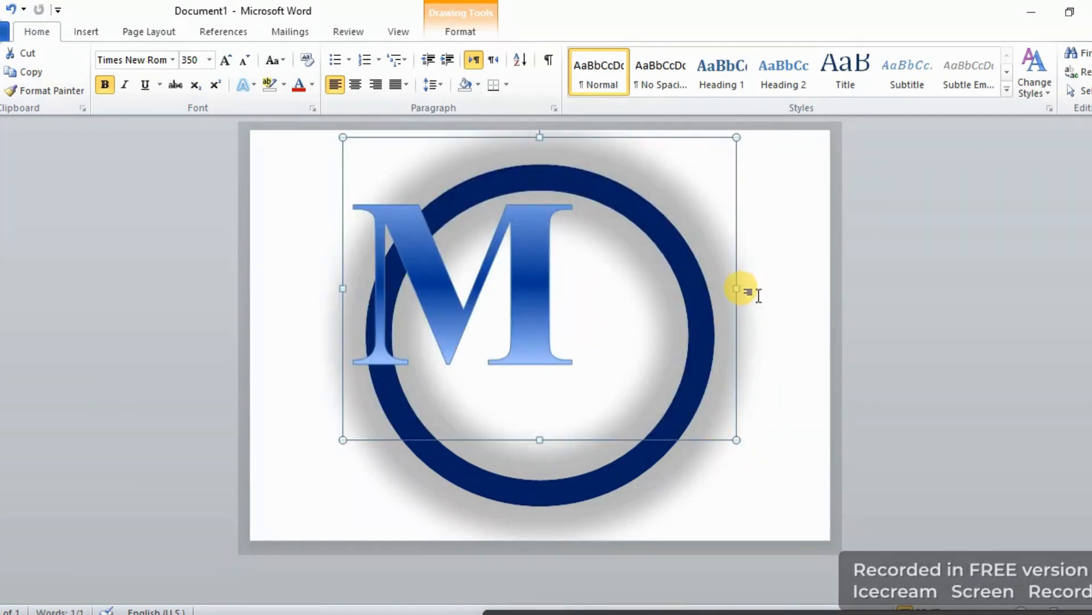
pyautogui.moveTo(735, 290); pyautogui.dragTo(759, 304)
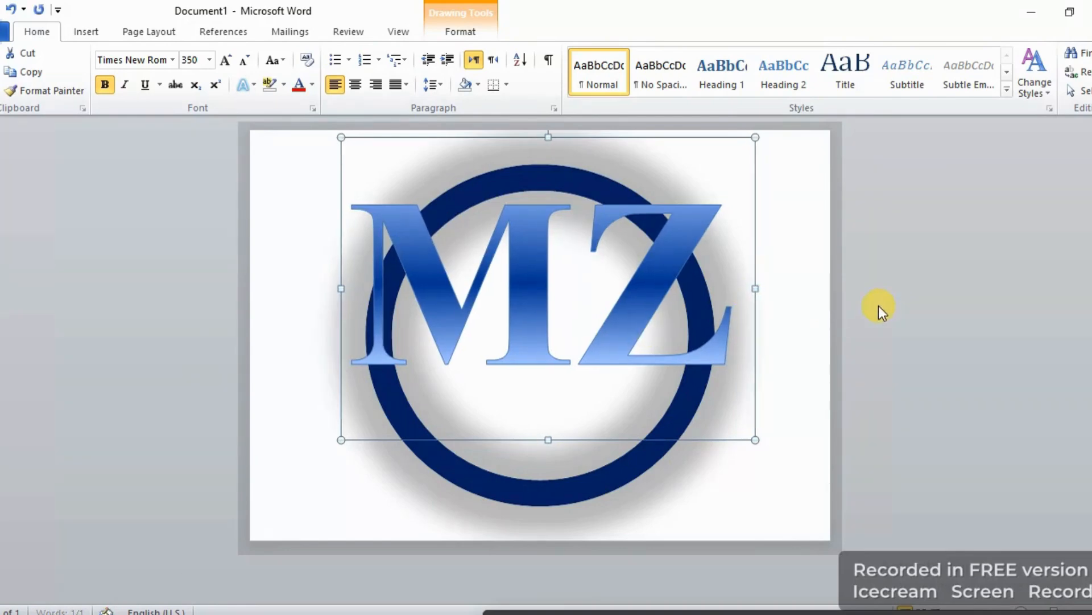
pyautogui.click(917, 314)
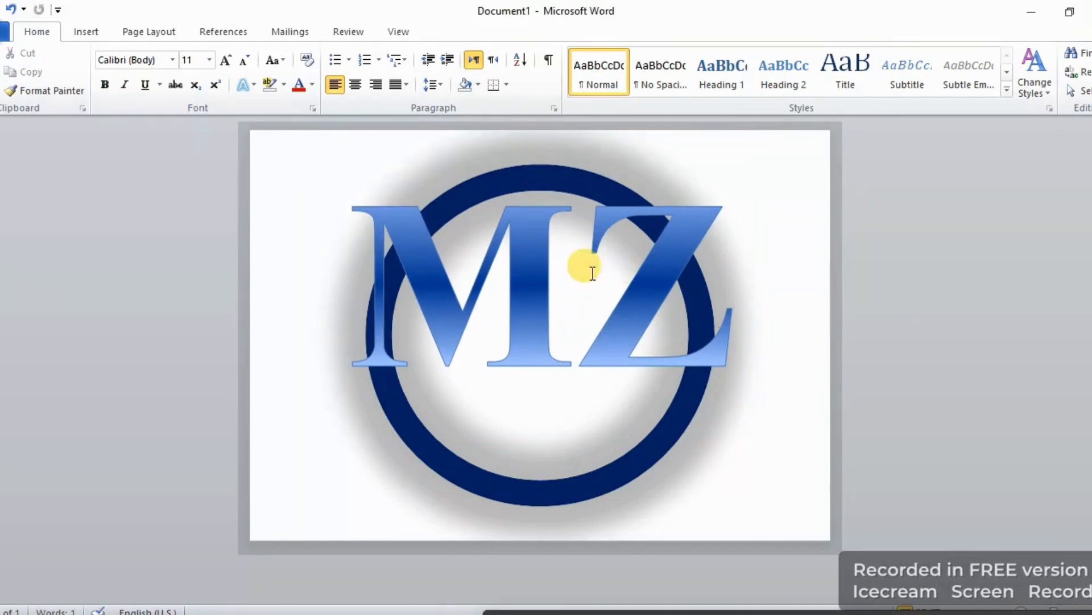
# Underline and italicize the letter M.
pyautogui.click(569, 263)
pyautogui.moveTo(569, 263); pyautogui.dragTo(224, 288)
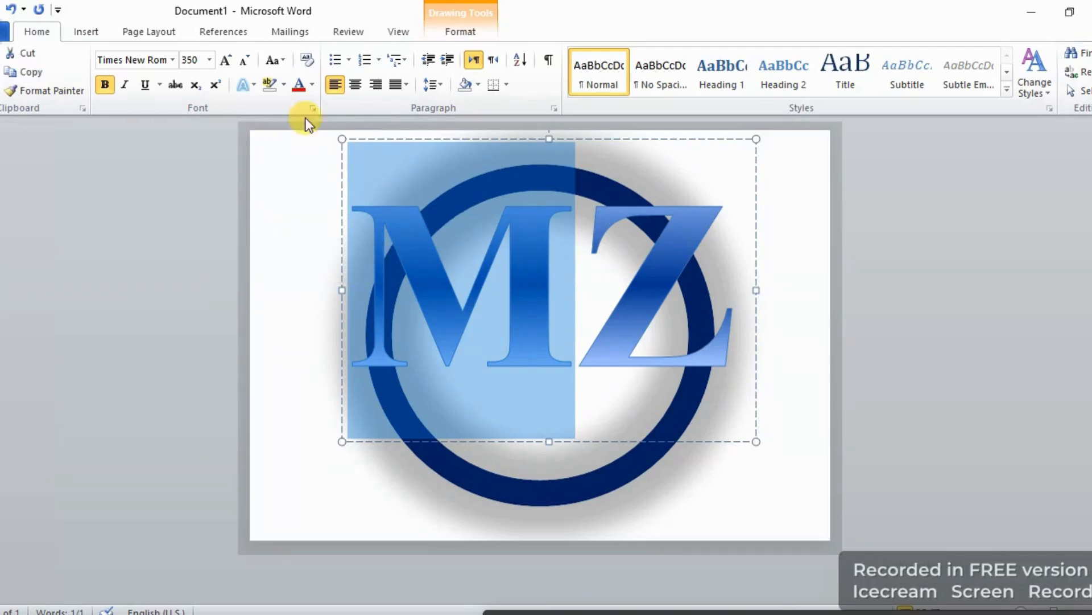
pyautogui.click(144, 85)
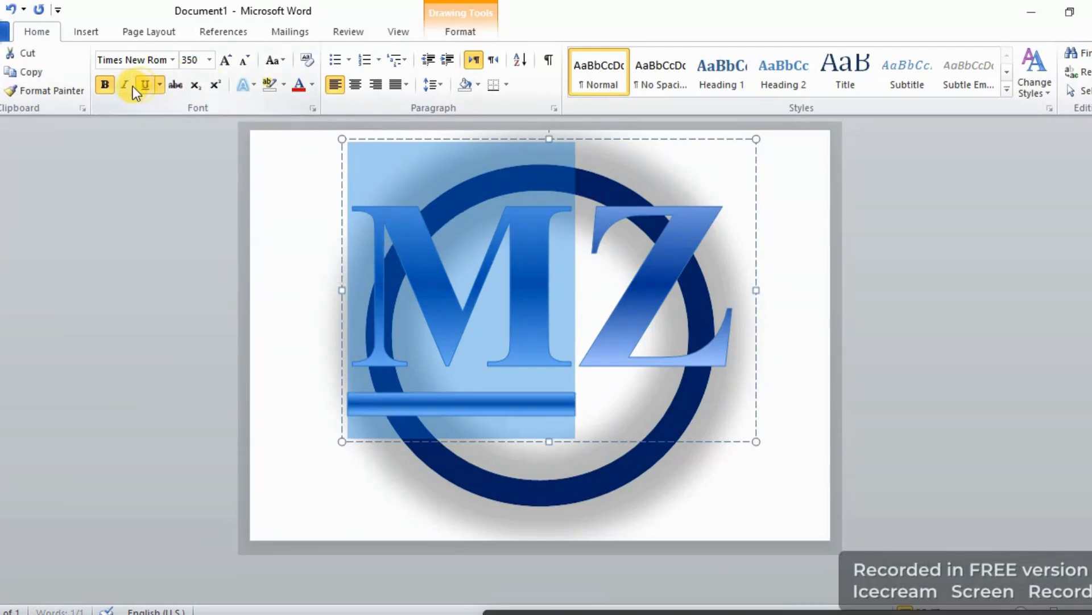
pyautogui.click(121, 88)
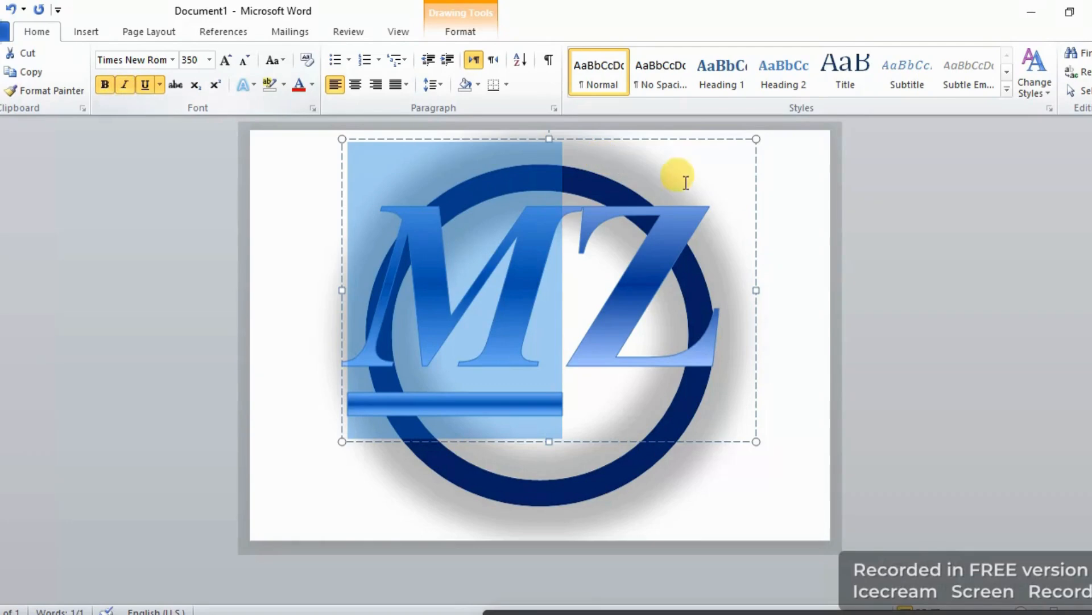
# Select all the lettering and apply italic to both letters M and Z.
pyautogui.click(641, 264)
pyautogui.doubleClick(616, 258)
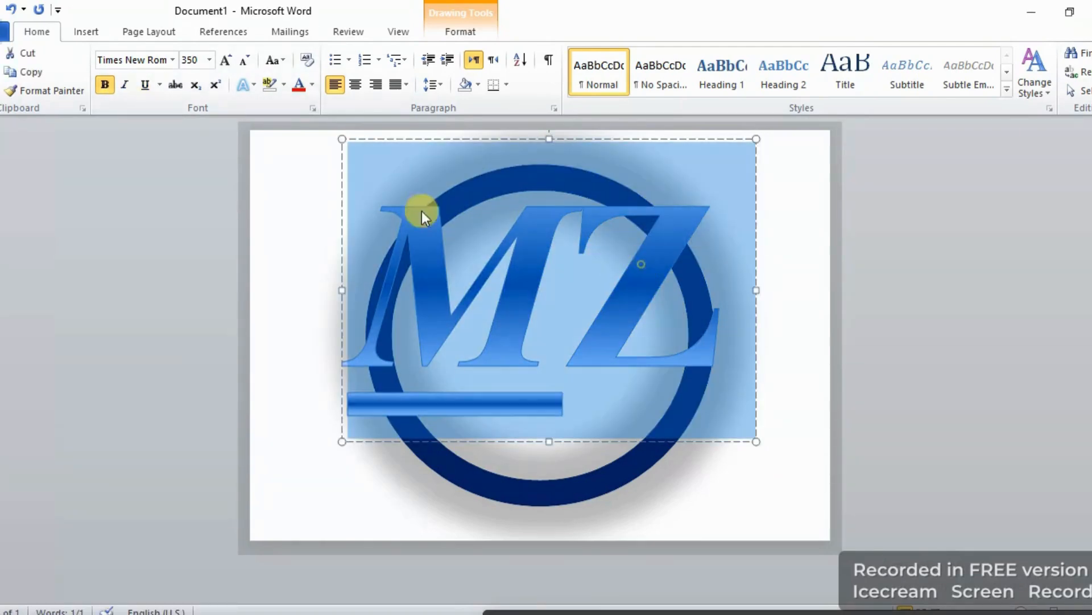
pyautogui.click(126, 85)
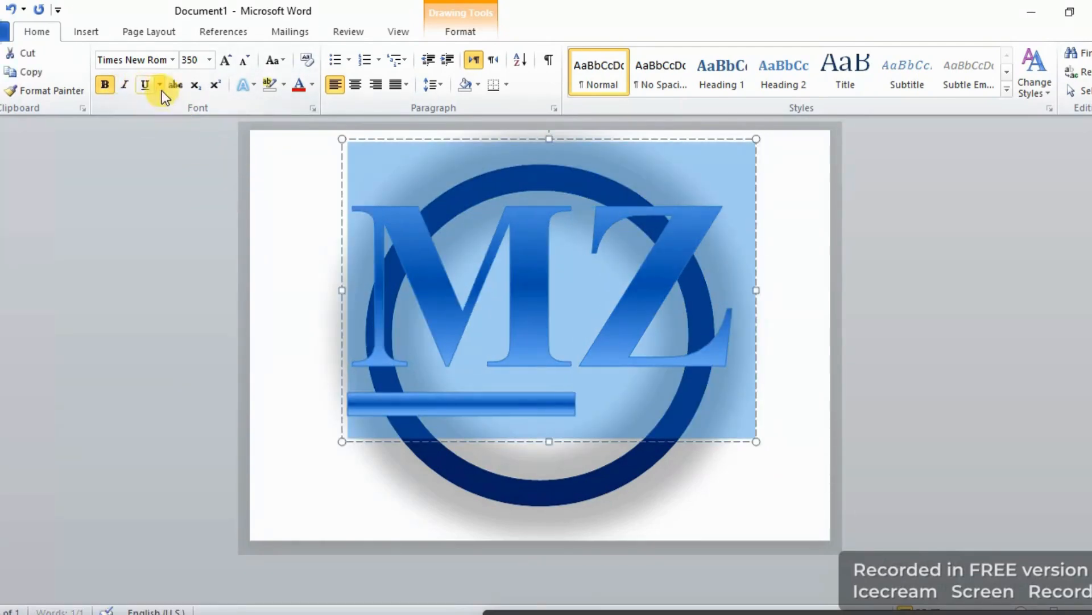
pyautogui.click(126, 84)
pyautogui.click(156, 152)
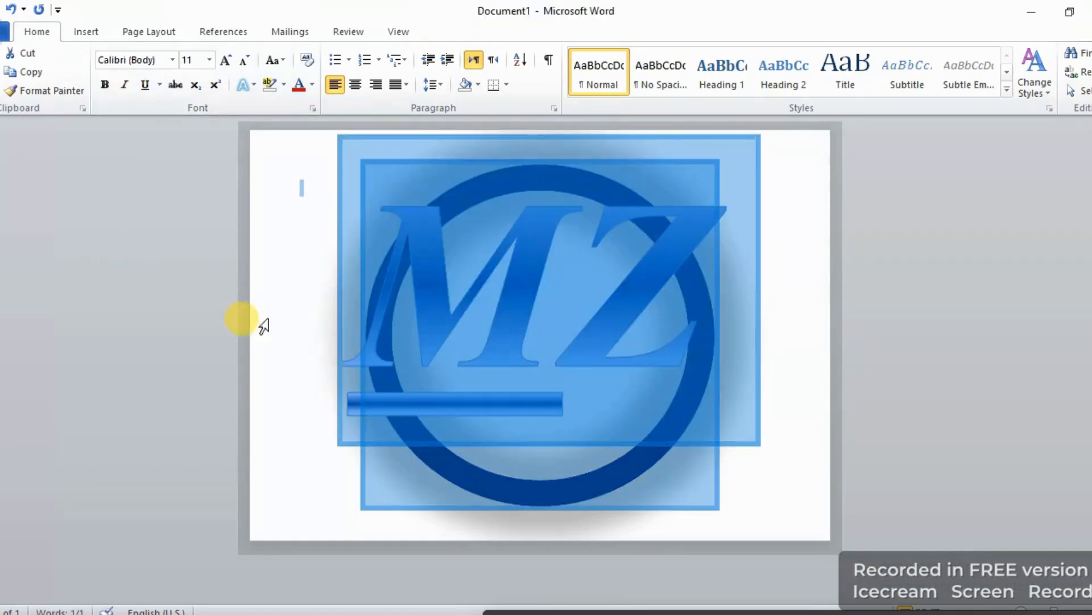
pyautogui.click(317, 334)
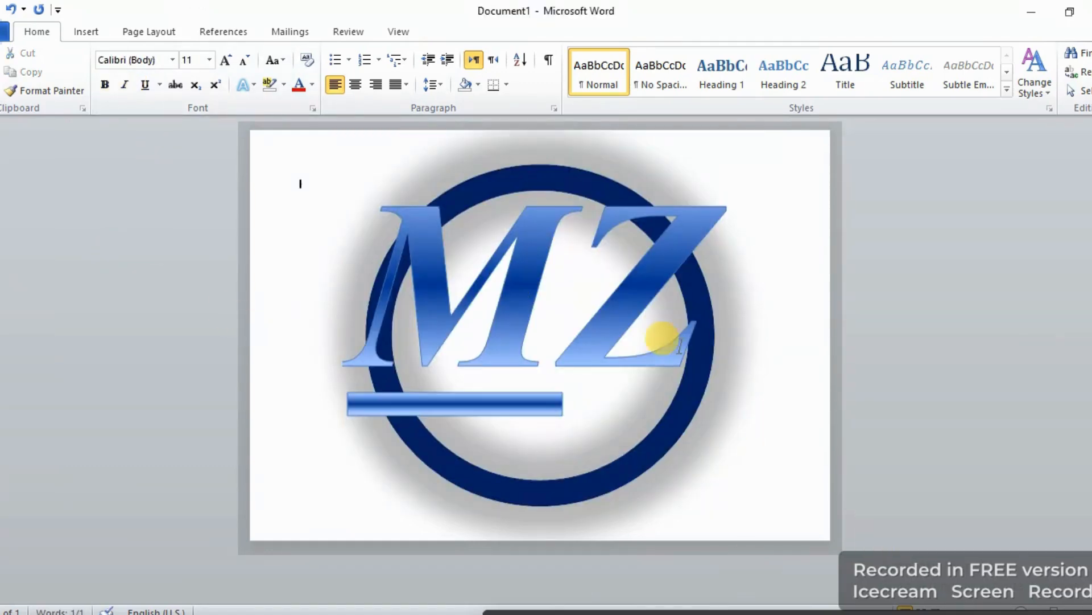
# Underline the letter Z so the underline bar extends beneath both letters.
pyautogui.click(595, 257)
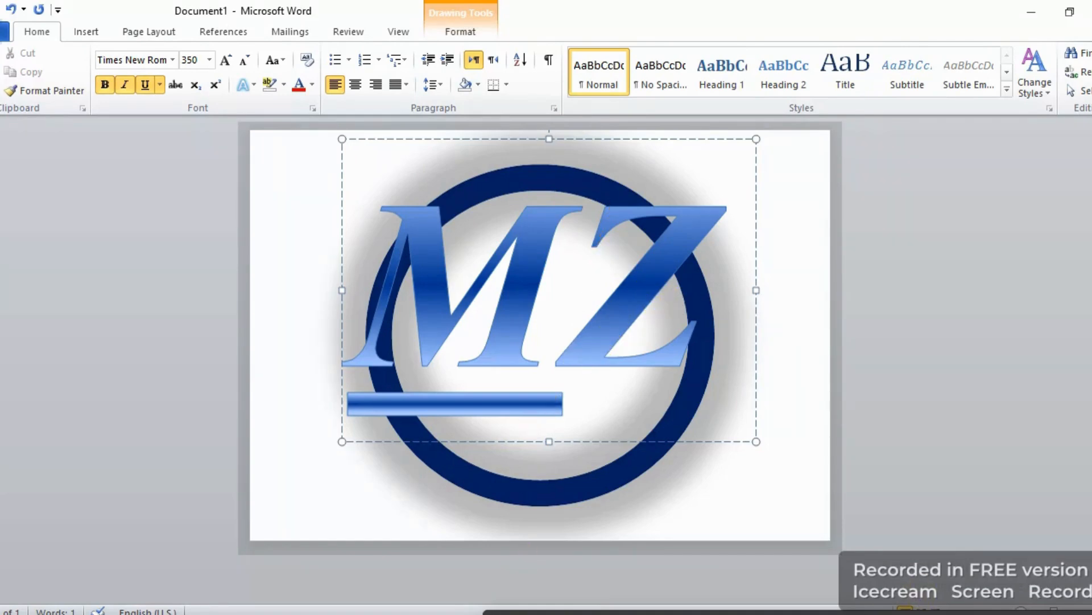
pyautogui.click(674, 364)
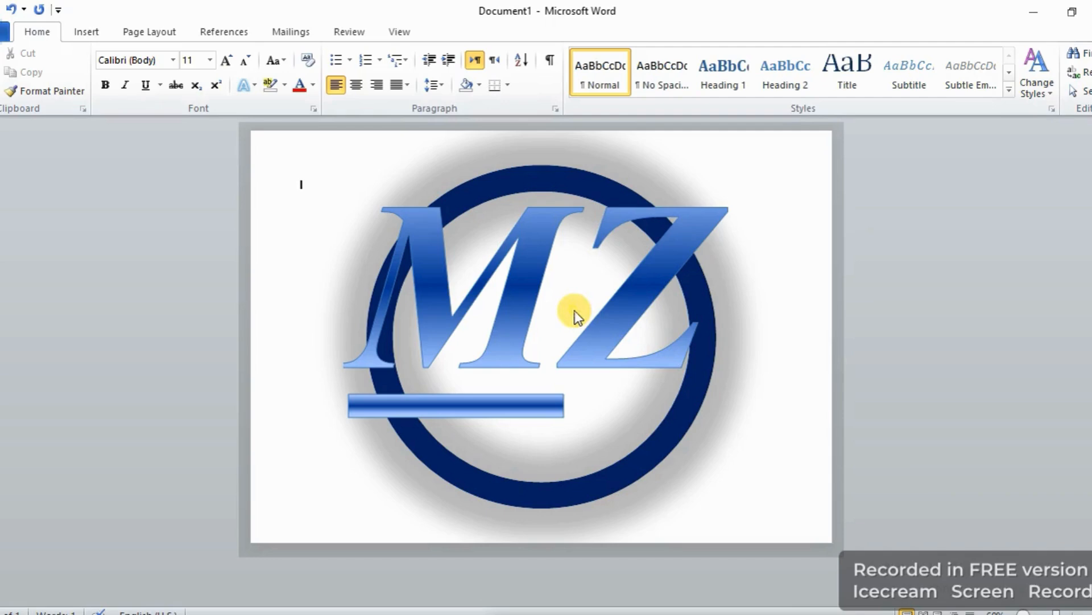
pyautogui.moveTo(564, 325)
pyautogui.mouseDown()
pyautogui.moveTo(629, 353)
pyautogui.moveTo(682, 352)
pyautogui.mouseUp()
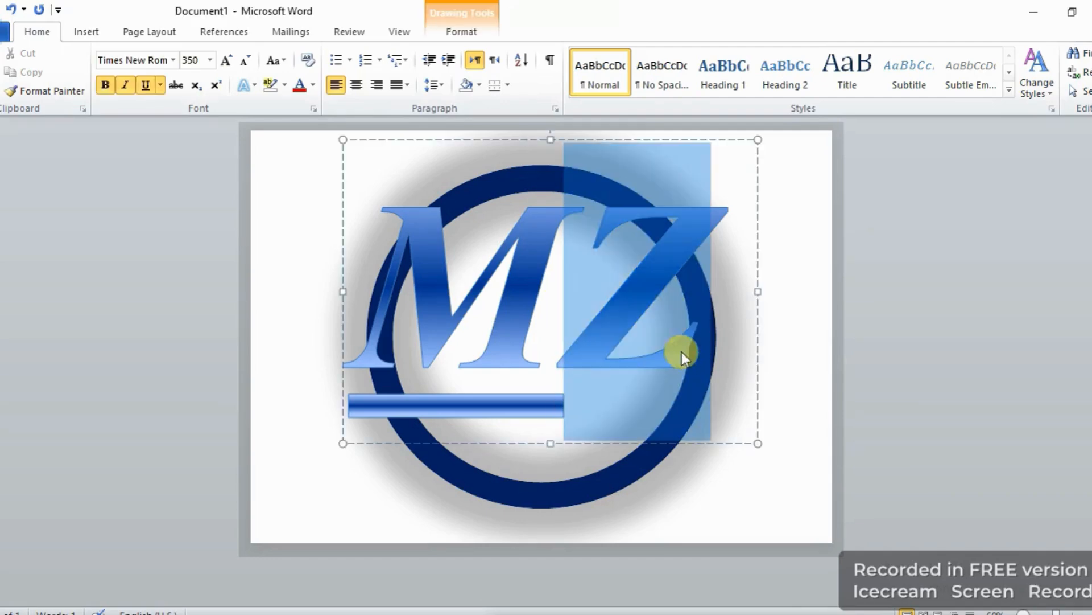
pyautogui.click(144, 86)
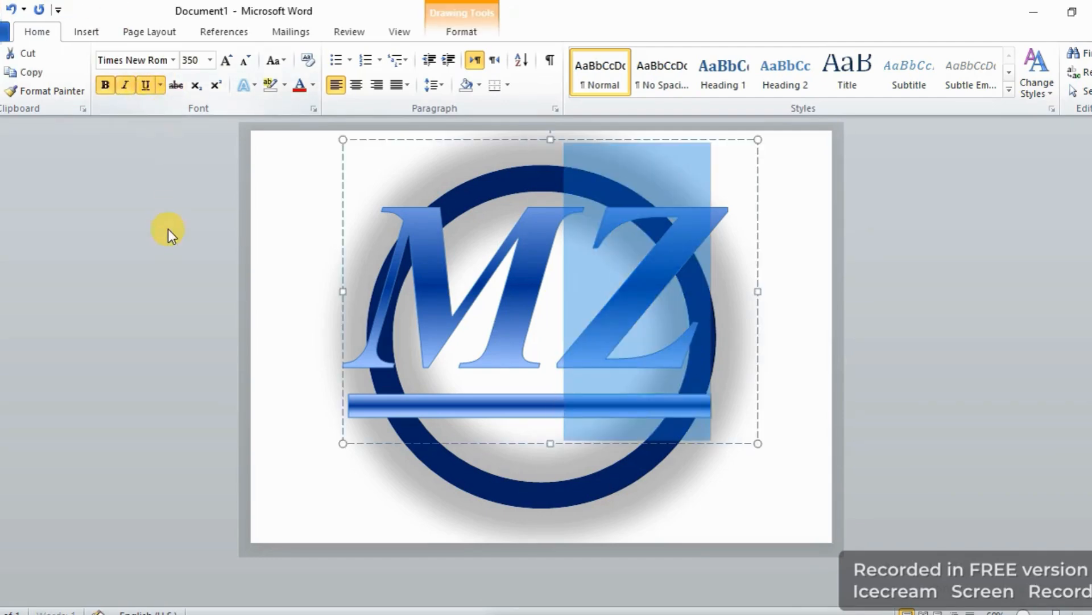
pyautogui.click(168, 229)
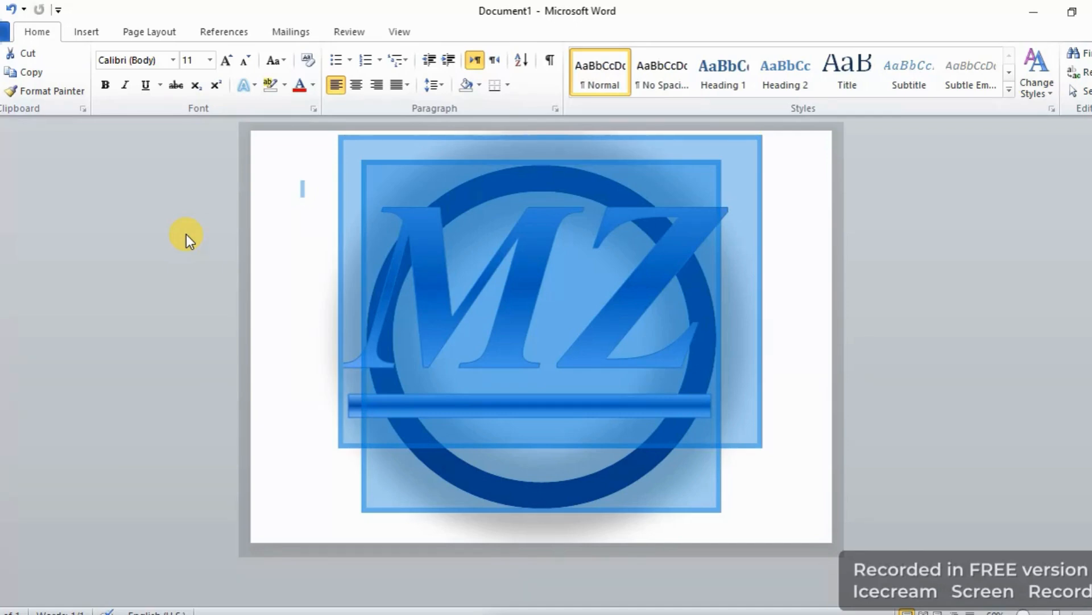
pyautogui.click(855, 381)
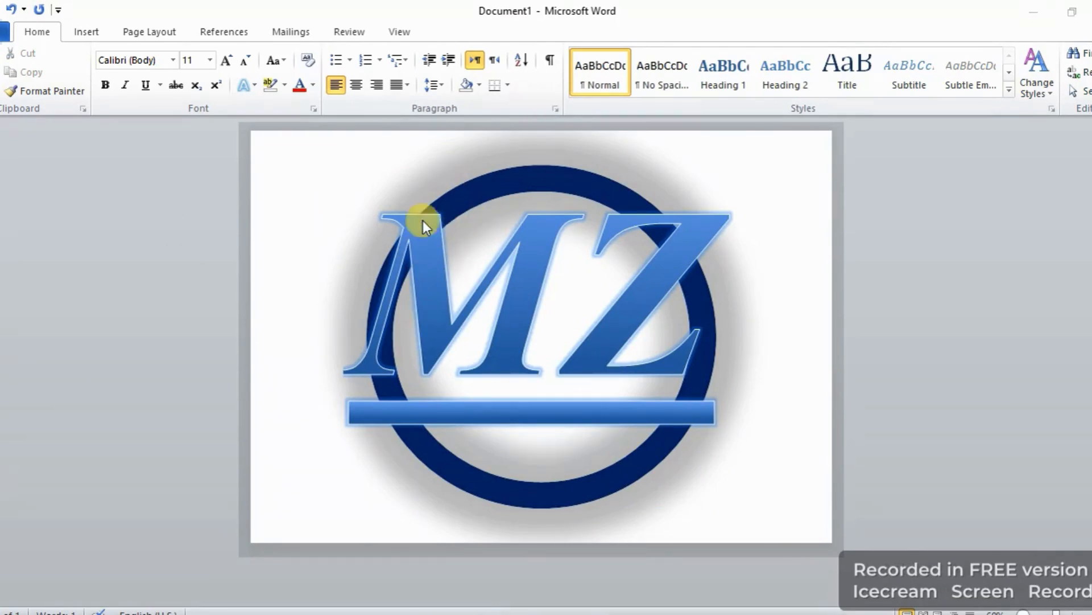
# Nudge the MZ text box a few steps up and to the left.
pyautogui.click(461, 284)
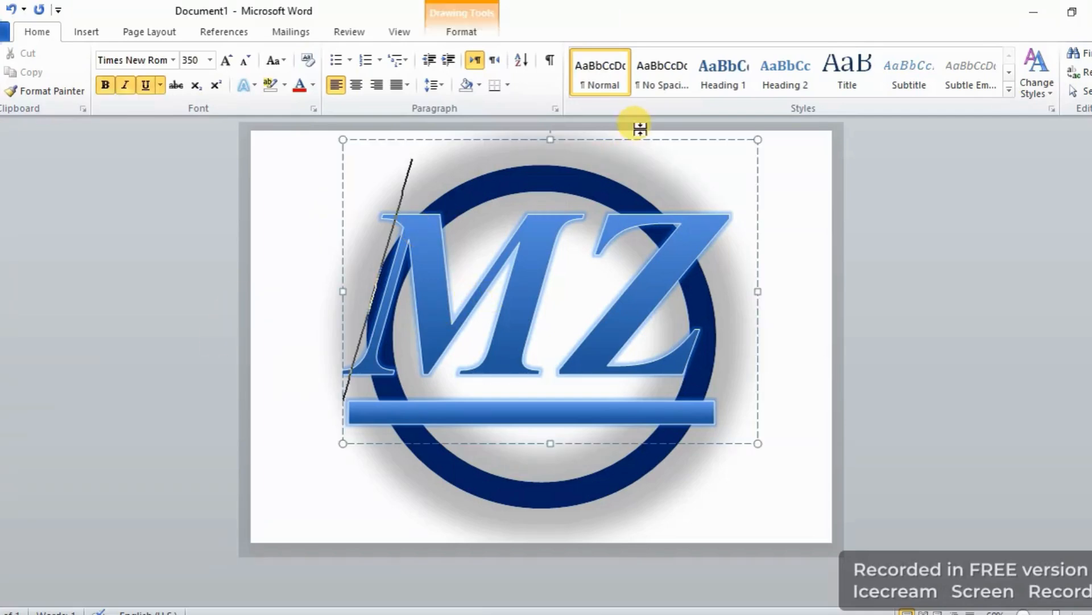
pyautogui.click(627, 141)
pyautogui.click(626, 140)
pyautogui.press('Up')
pyautogui.press('Up')
pyautogui.press('Up')
pyautogui.press('Up')
pyautogui.press('Up')
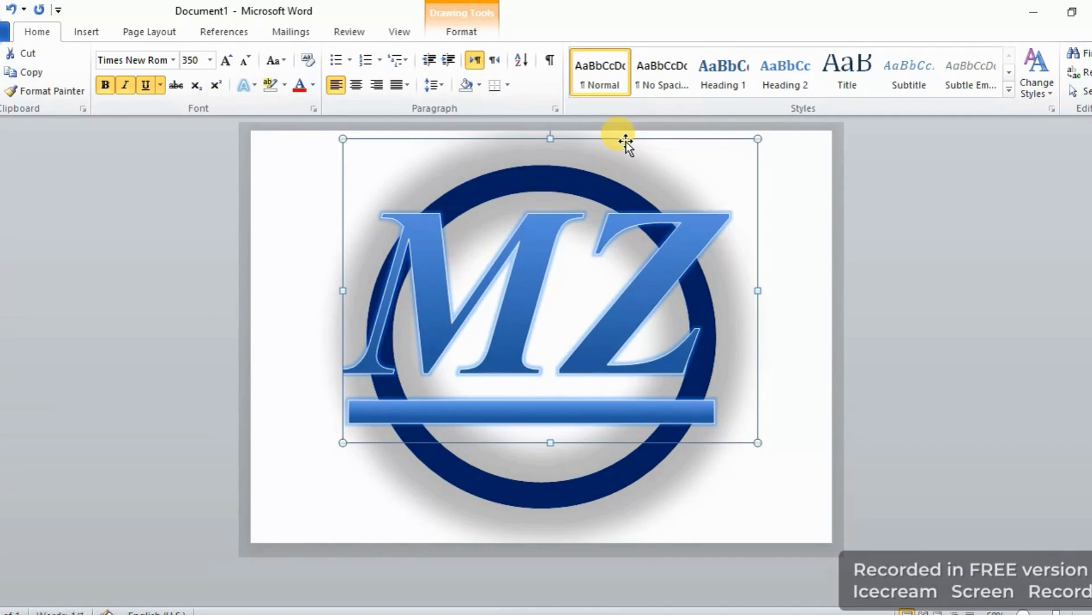
pyautogui.press('Up')
pyautogui.press('Left')
pyautogui.press('Left')
pyautogui.press('Left')
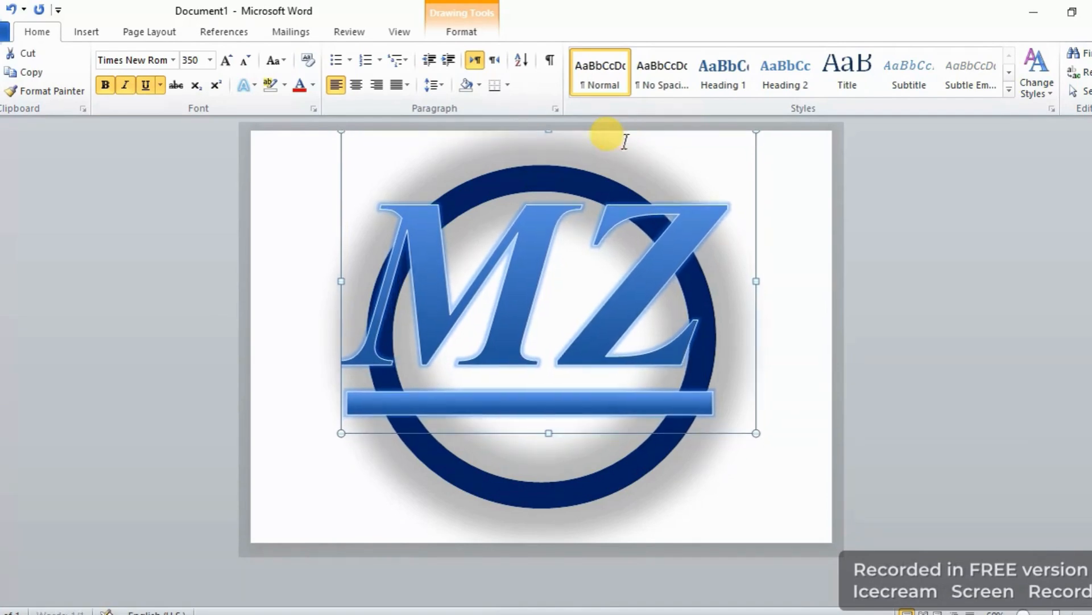
pyautogui.click(1016, 208)
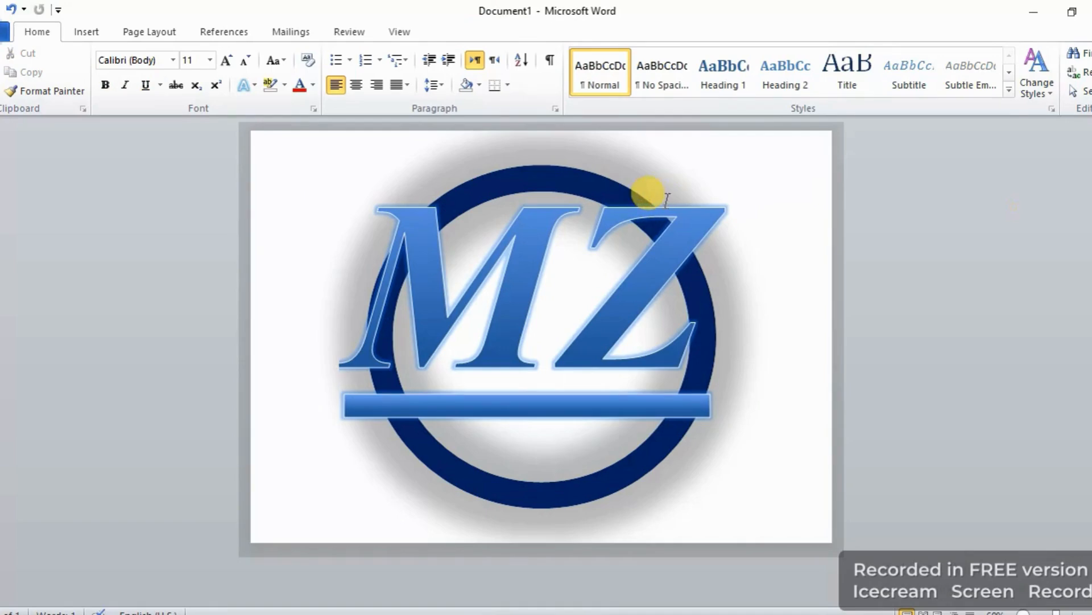
# Enlarge the blue ring and reposition it so it surrounds the lettering evenly.
pyautogui.click(660, 449)
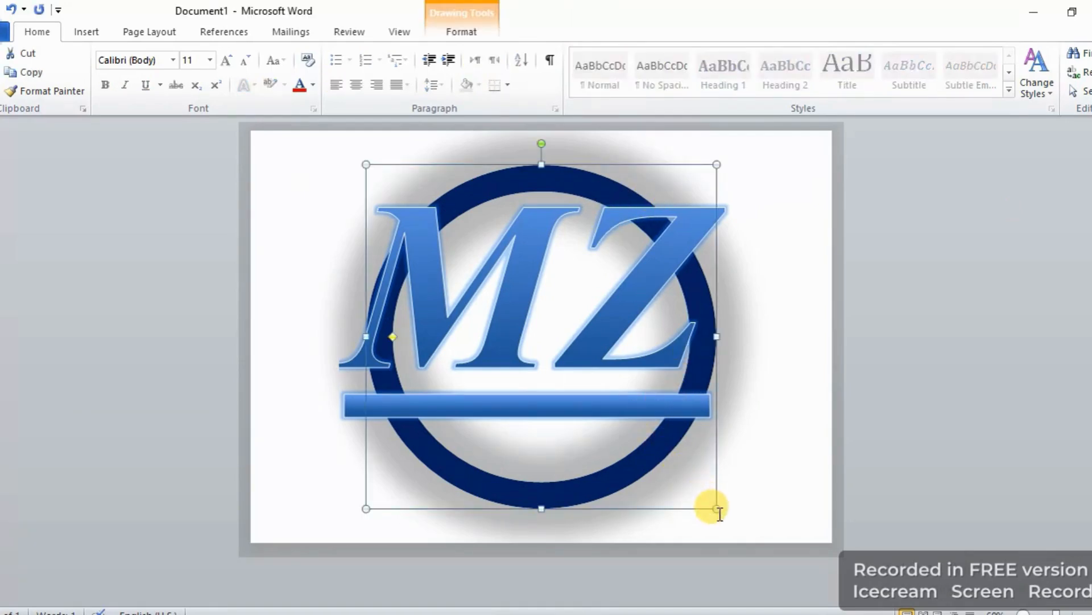
pyautogui.moveTo(716, 505); pyautogui.dragTo(738, 537)
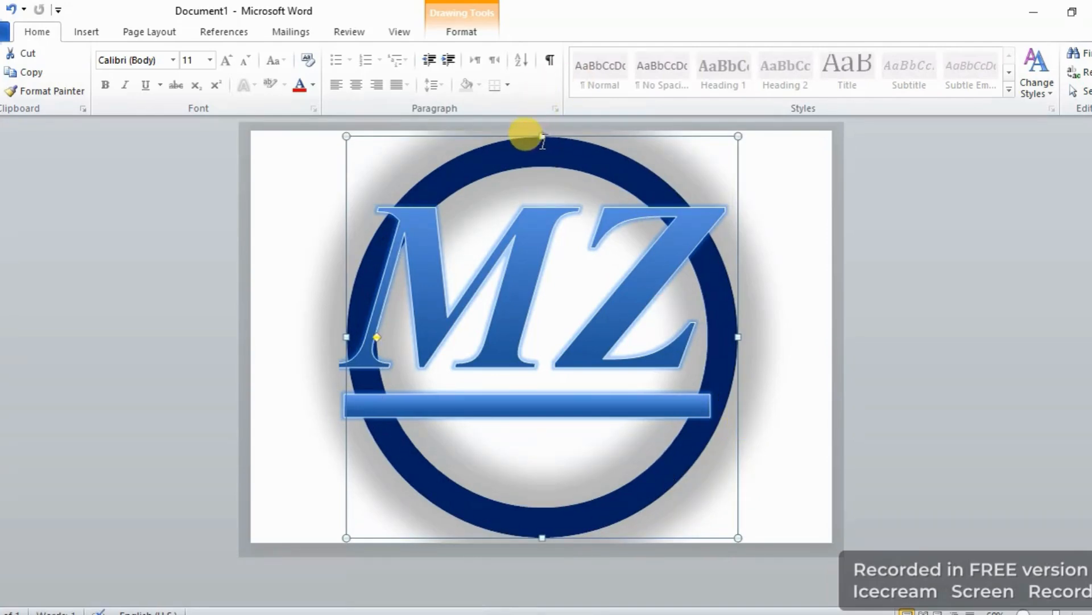
pyautogui.moveTo(544, 136); pyautogui.dragTo(774, 162)
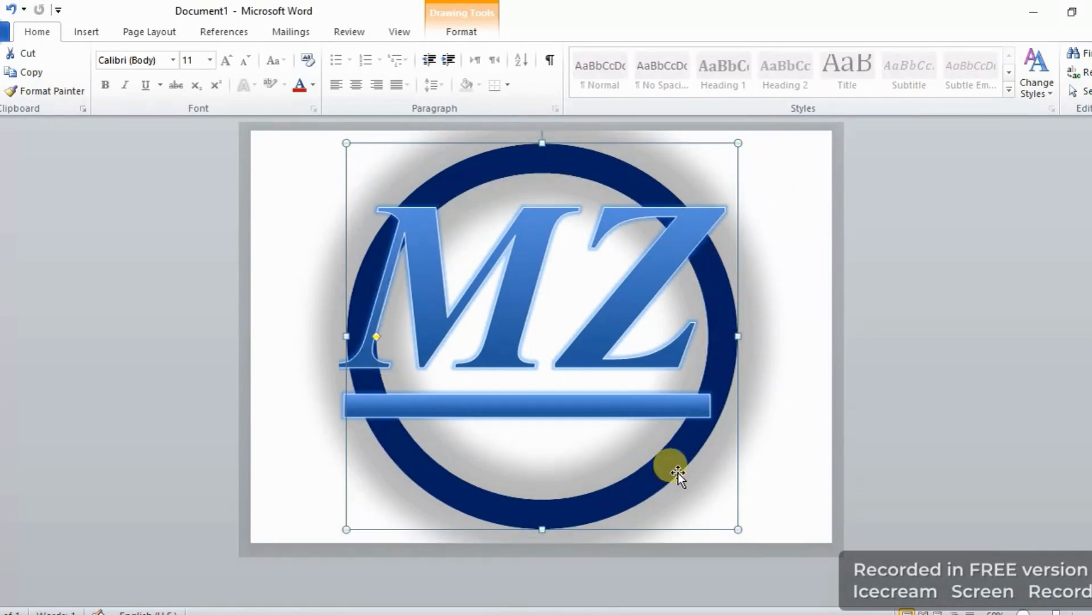
pyautogui.moveTo(668, 464)
pyautogui.mouseDown()
pyautogui.moveTo(681, 466)
pyautogui.moveTo(673, 459)
pyautogui.mouseUp()
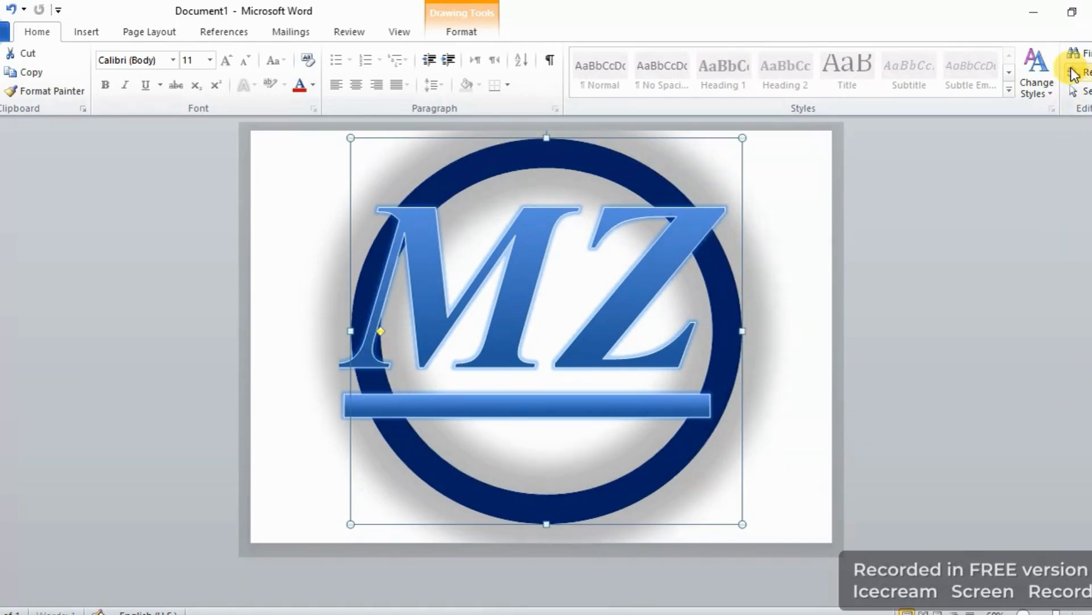
pyautogui.press('Left')
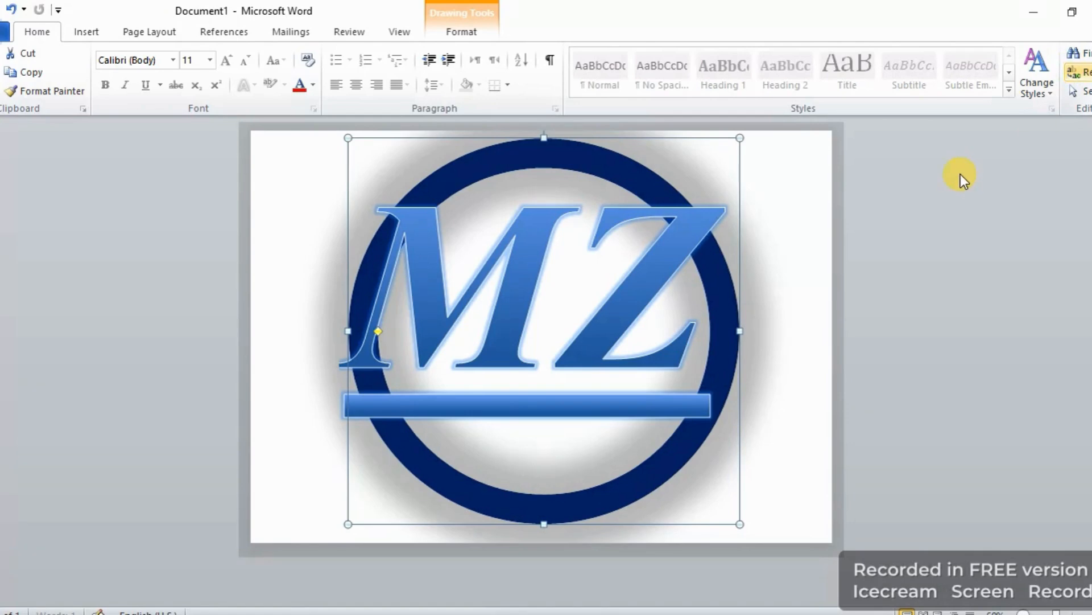
pyautogui.click(606, 253)
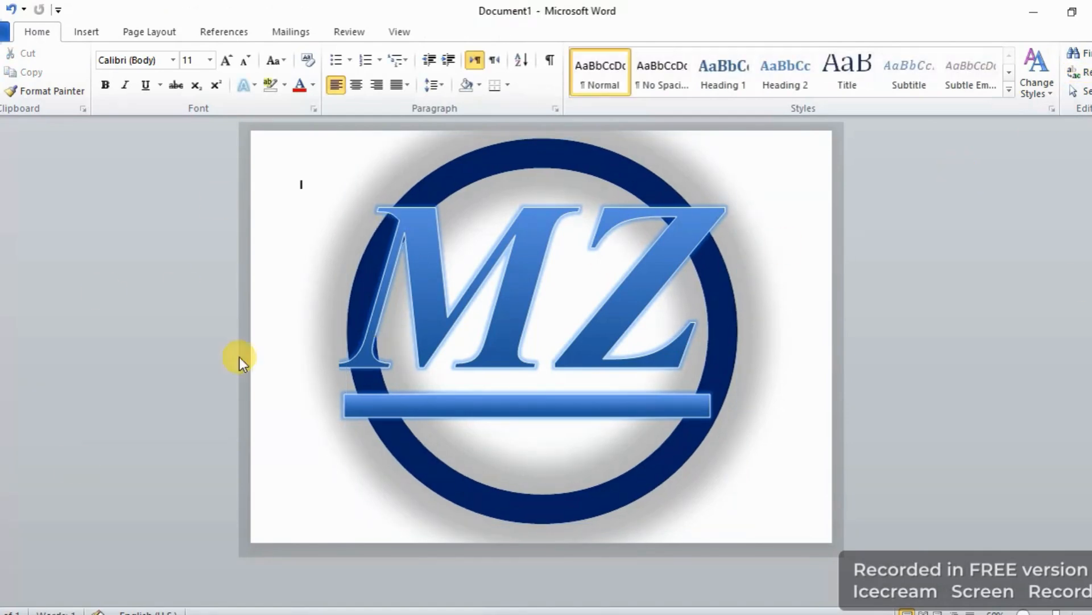
# Draw a new text box about 4.81 in wide and 0.76 in tall below the underline bar inside the ring.
pyautogui.click(152, 34)
pyautogui.click(86, 31)
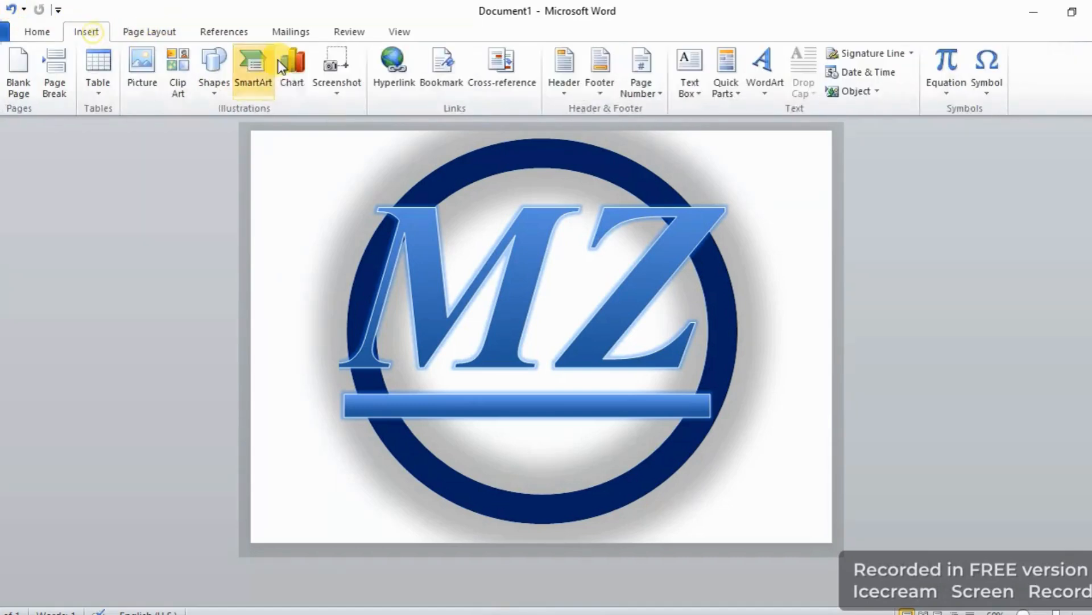
pyautogui.click(222, 76)
pyautogui.click(223, 131)
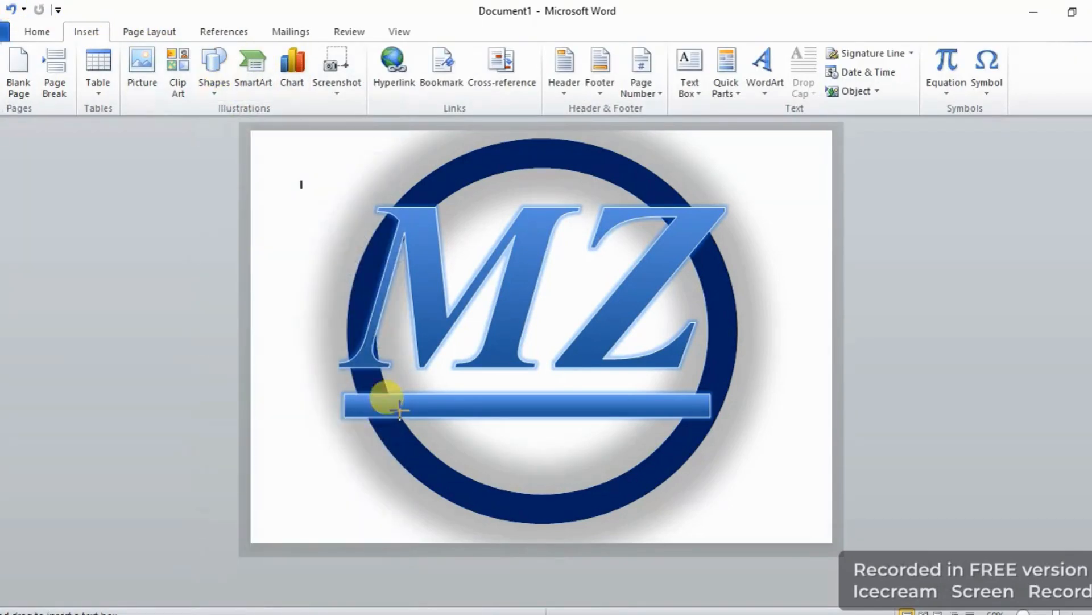
pyautogui.moveTo(417, 423); pyautogui.dragTo(657, 461)
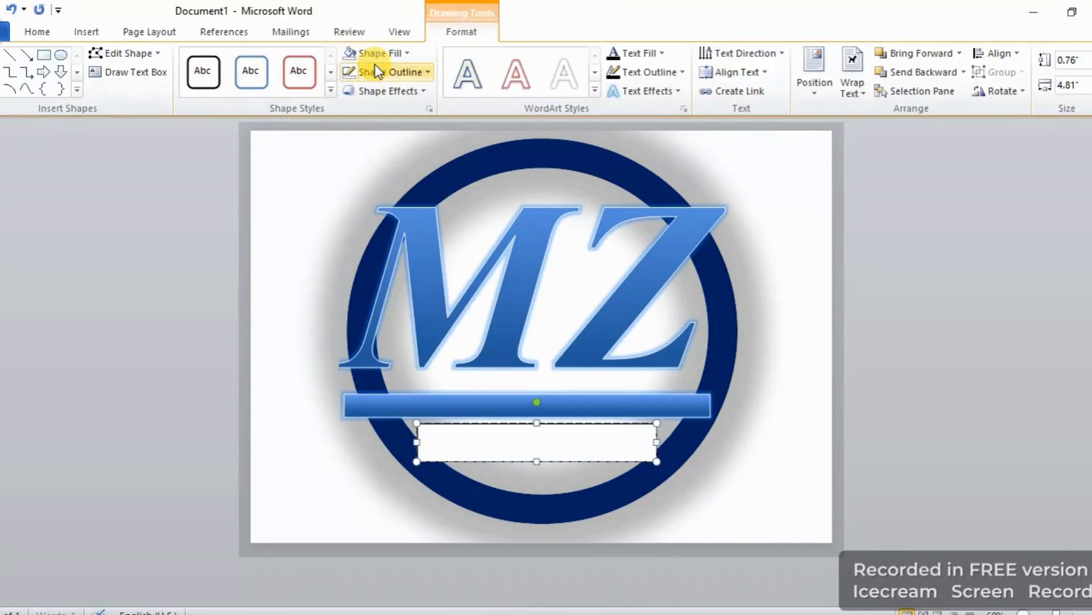
# Remove the outline and the fill from the new text box.
pyautogui.click(376, 67)
pyautogui.click(395, 214)
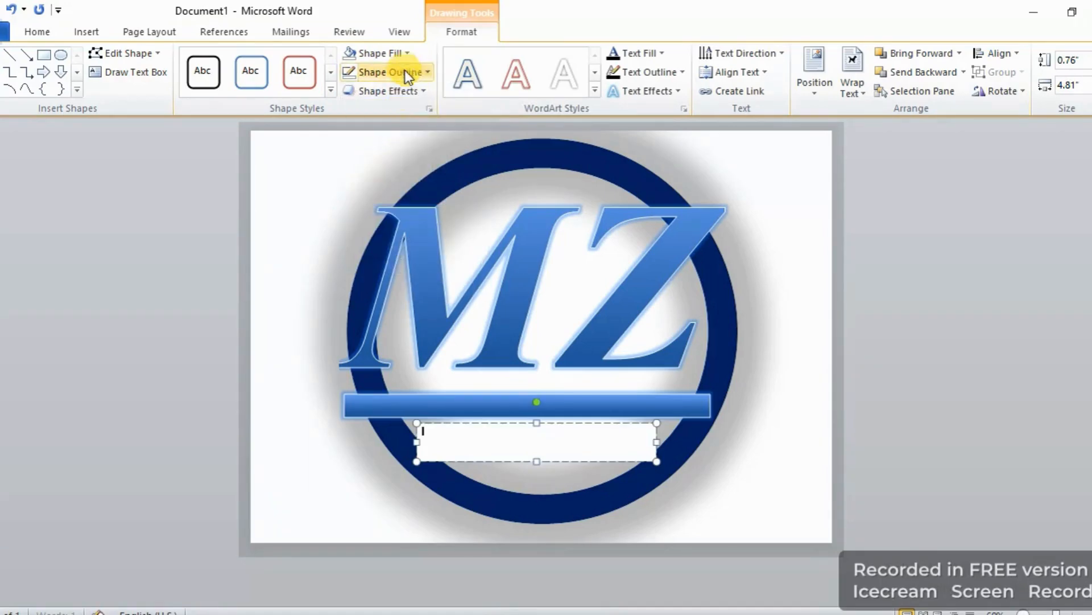
pyautogui.click(405, 54)
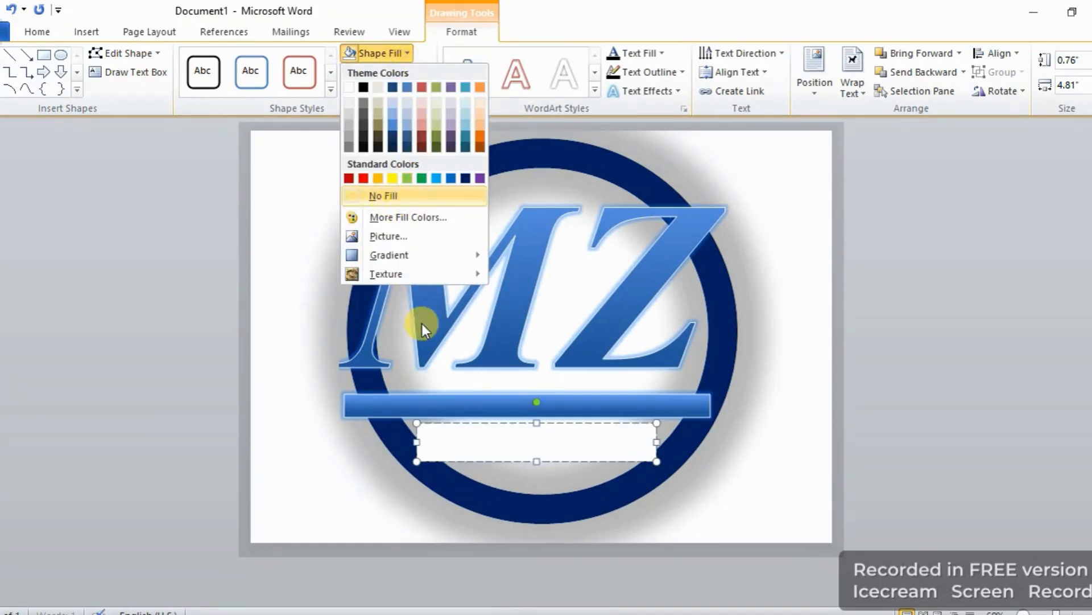
pyautogui.click(393, 195)
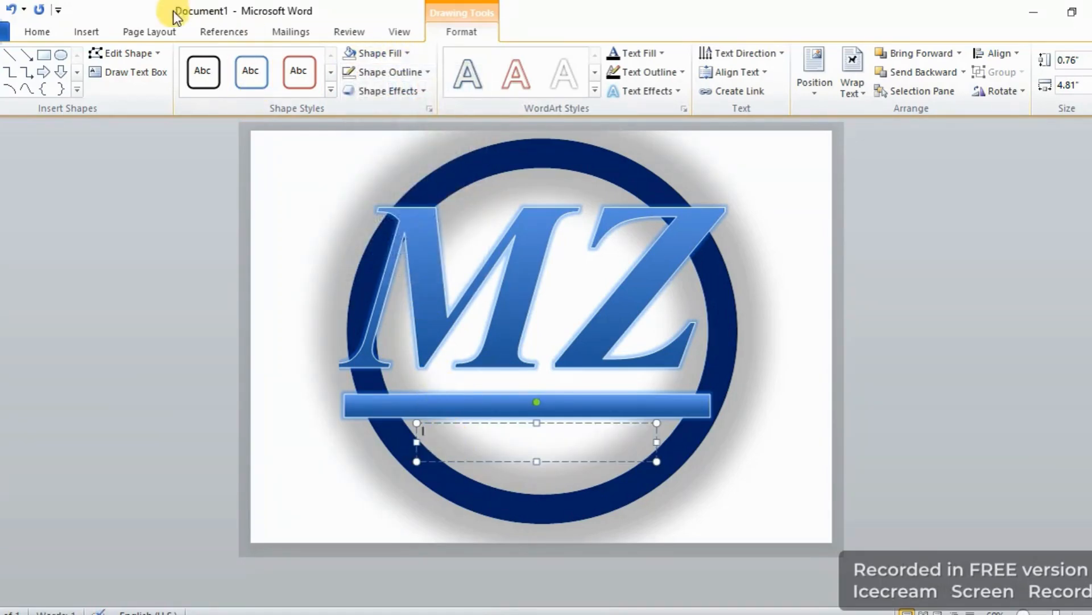
# Set the font size to 26 and enter "Internet Service: (OGHI)" in the text box.
pyautogui.click(87, 32)
pyautogui.click(41, 30)
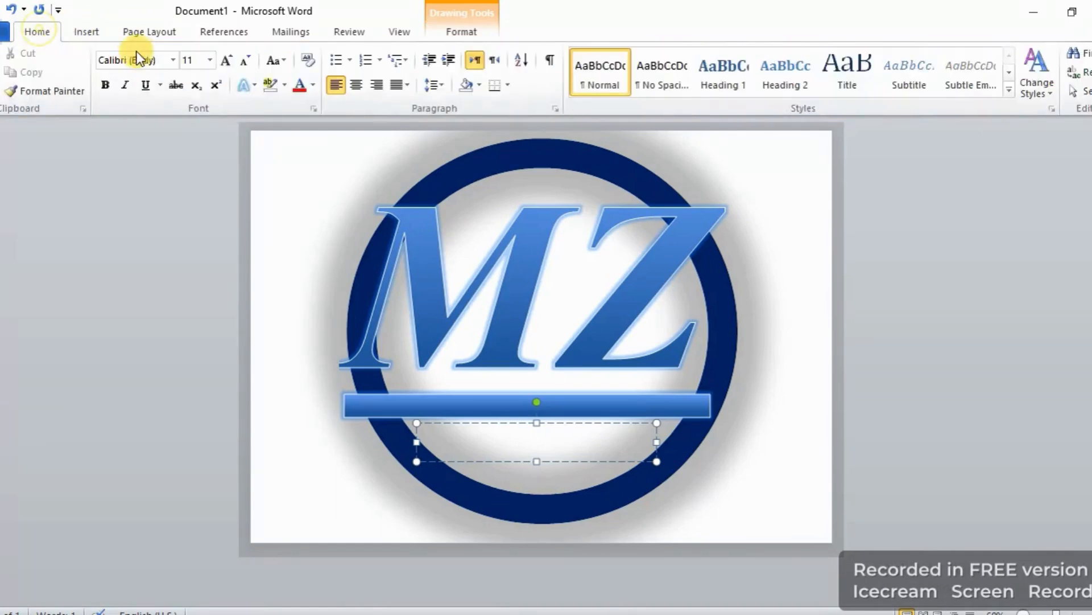
pyautogui.click(210, 59)
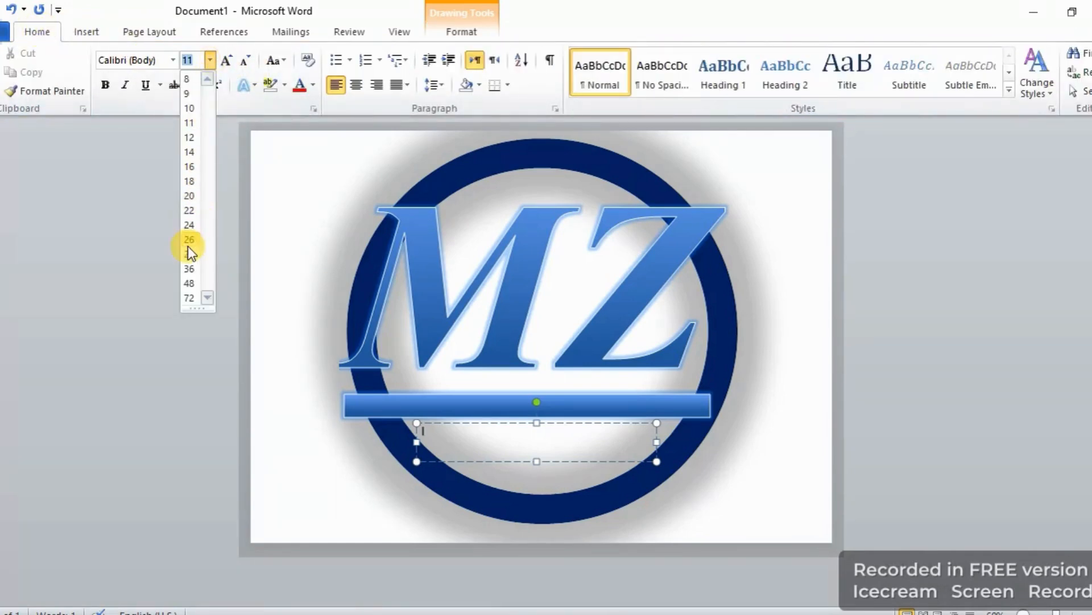
pyautogui.click(189, 239)
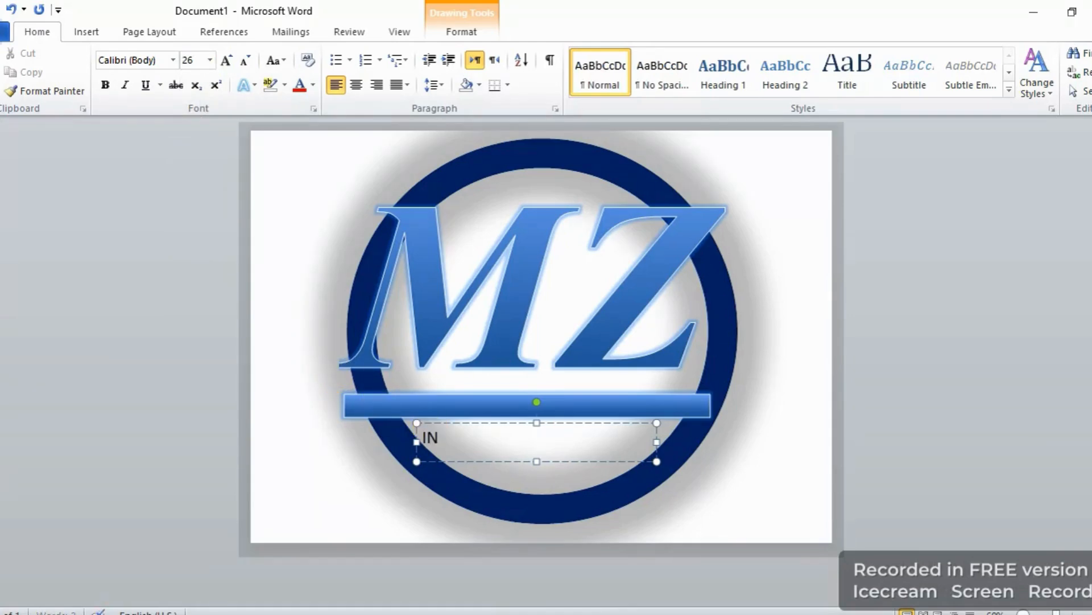
pyautogui.press('BackSpace')
pyautogui.press('BackSpace')
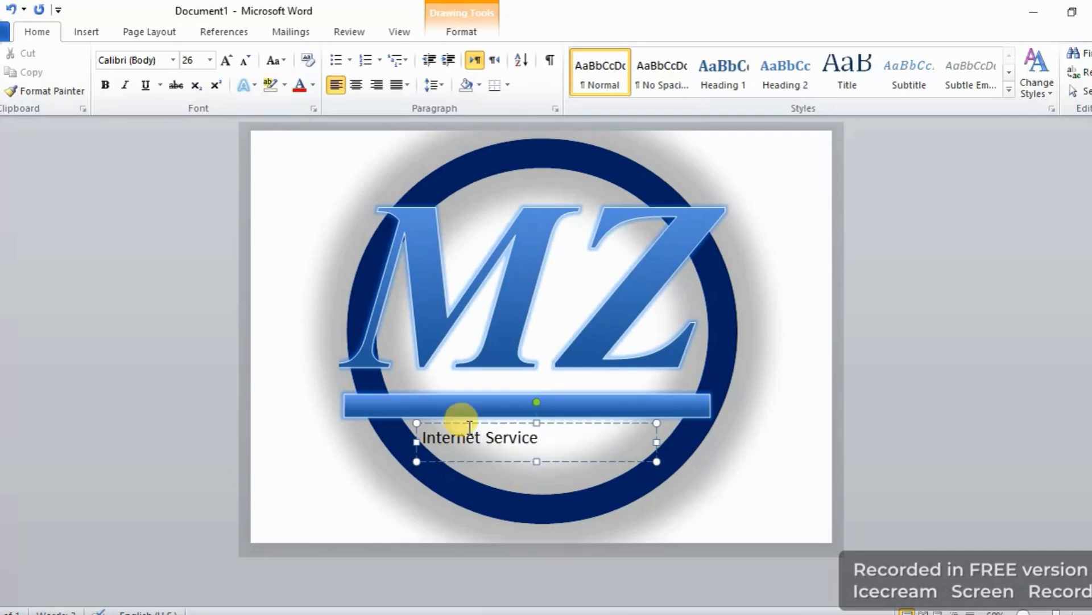
pyautogui.write(':')
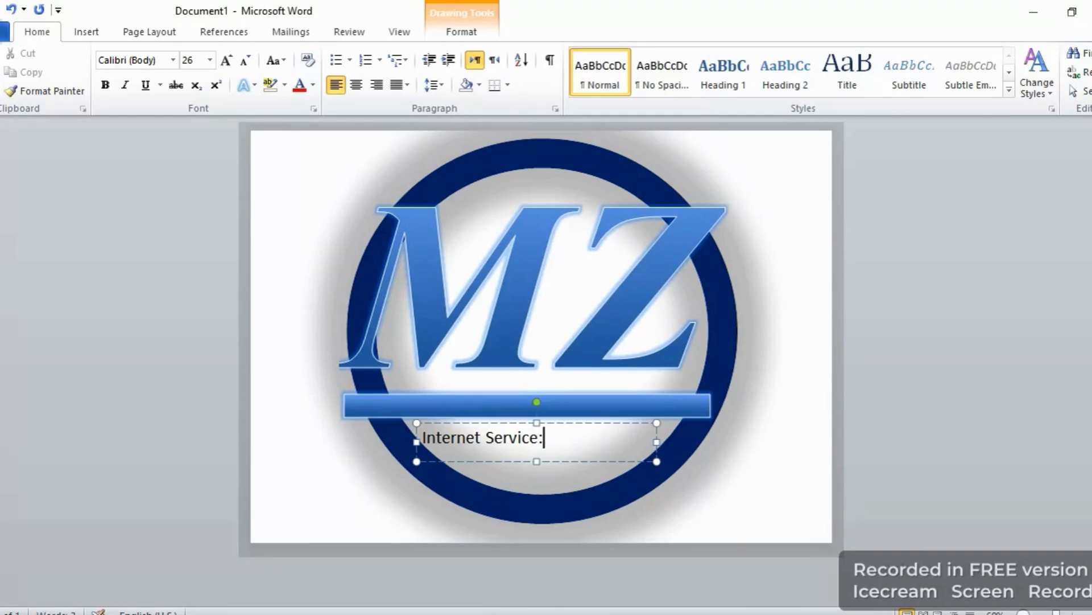
pyautogui.write(' (OGHI')
# Enlarge the subtitle text to 36 pt and widen its text box slightly.
pyautogui.tripleClick(494, 443)
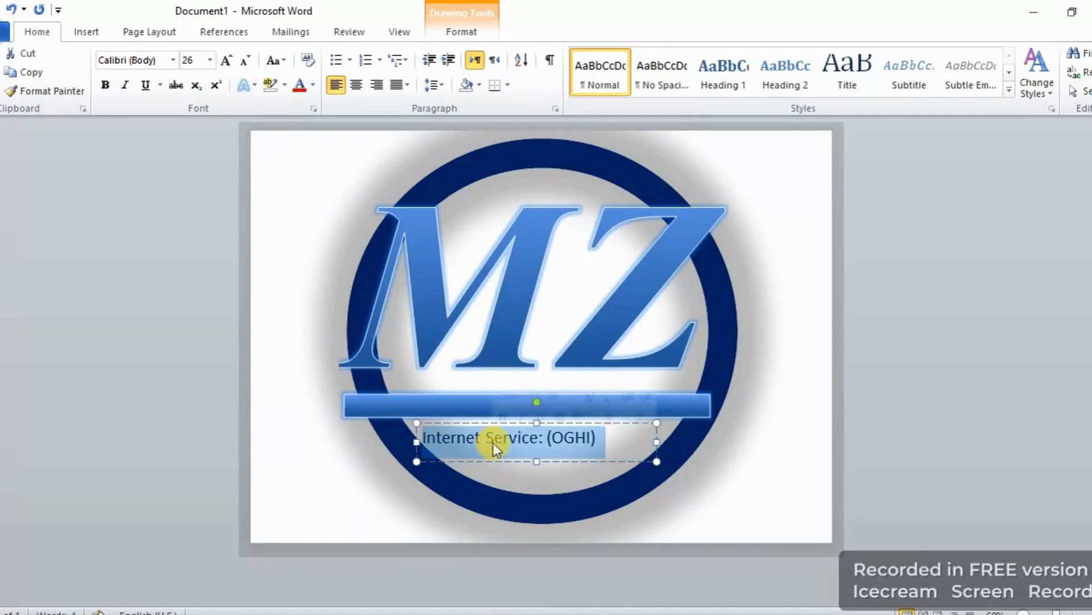
pyautogui.click(210, 59)
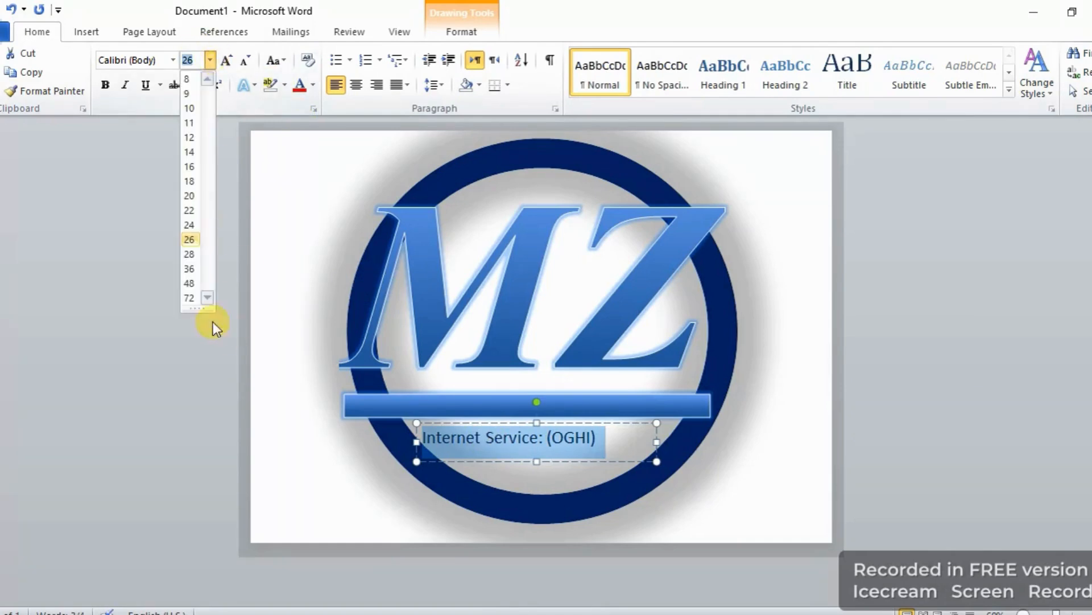
pyautogui.click(195, 268)
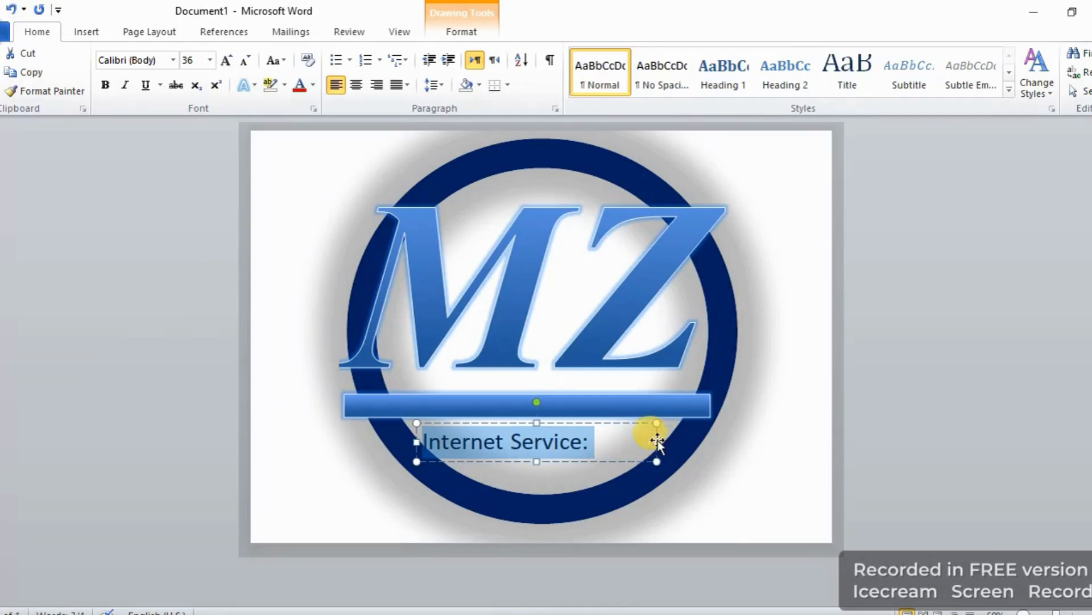
pyautogui.moveTo(657, 441); pyautogui.dragTo(670, 442)
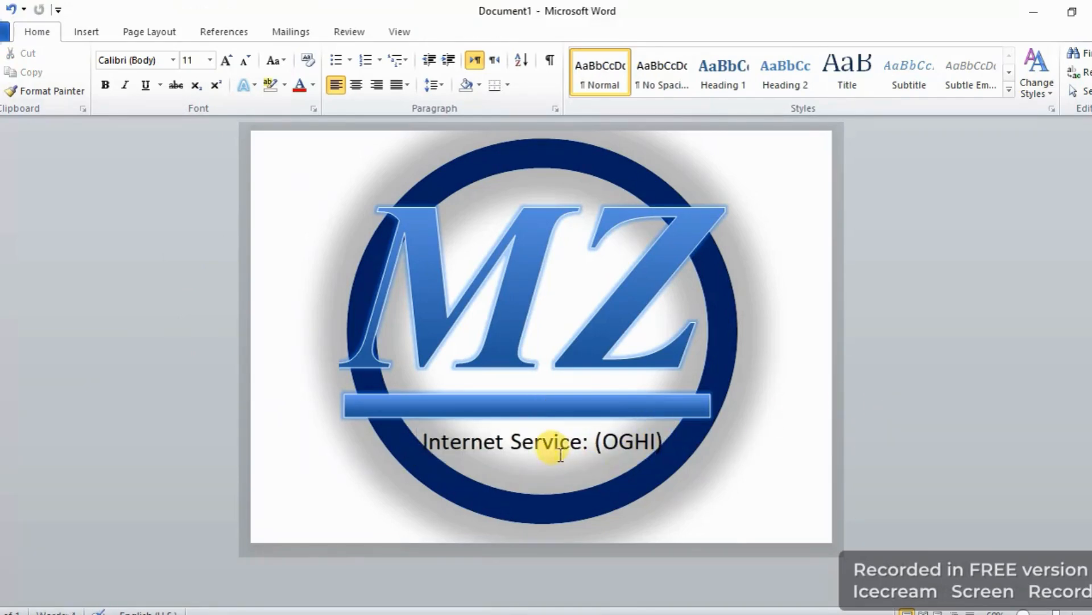
# Apply the Formal style set to the document.
pyautogui.tripleClick(548, 440)
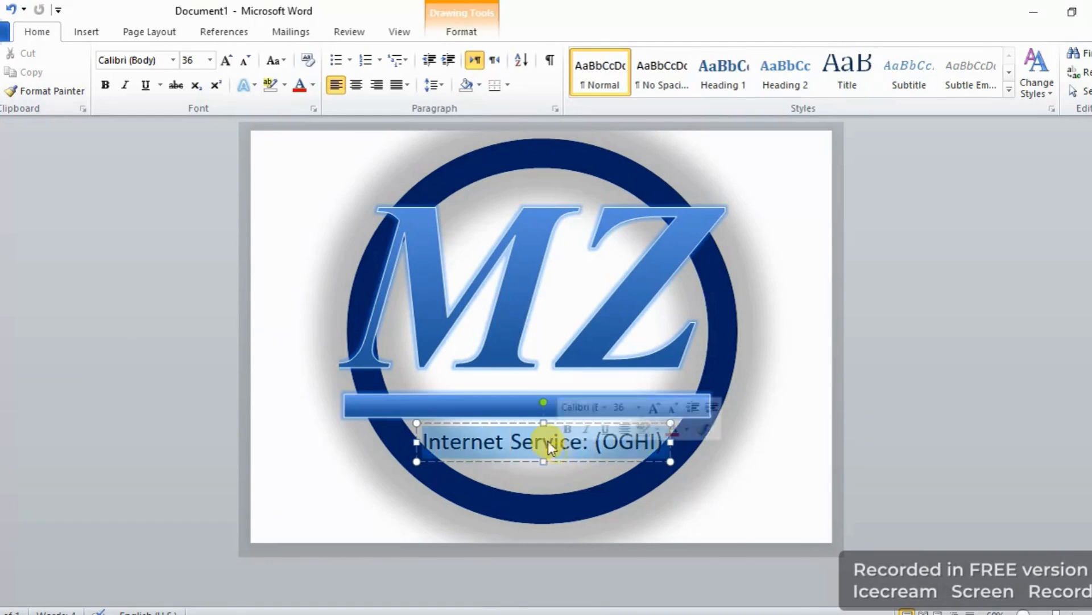
pyautogui.click(251, 84)
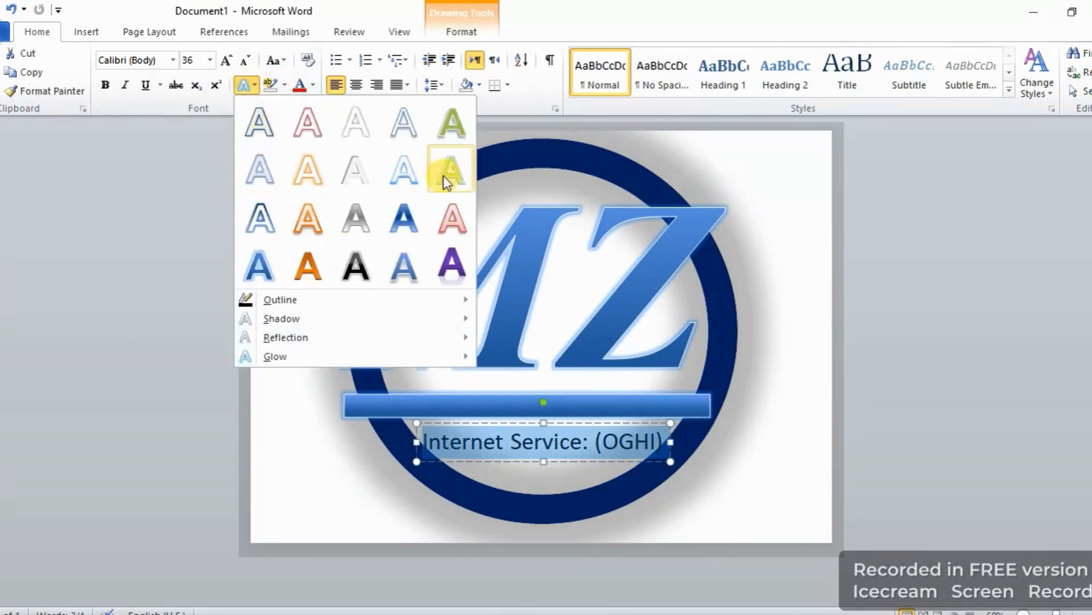
pyautogui.click(1045, 89)
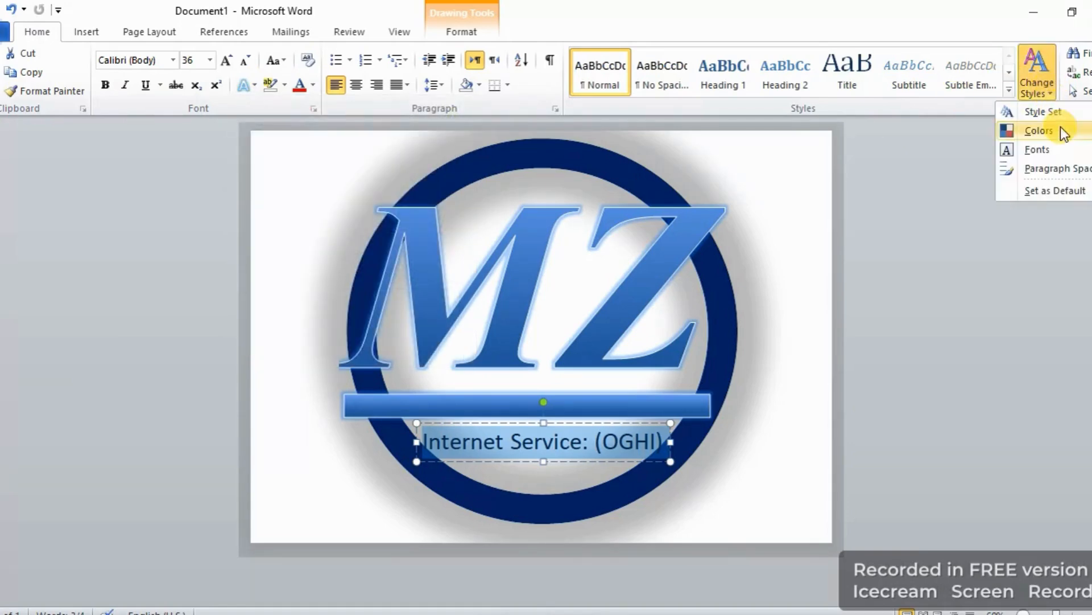
pyautogui.moveTo(1064, 115)
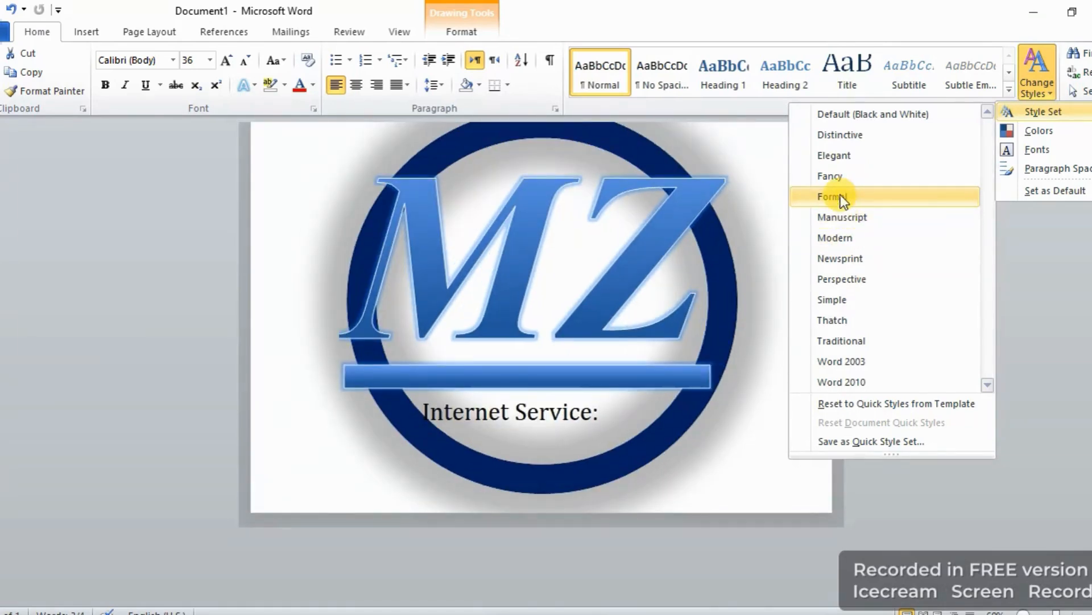
pyautogui.click(841, 195)
# Widen the subtitle text box so "Internet Service: (OGHI)" fits on one line.
pyautogui.tripleClick(536, 424)
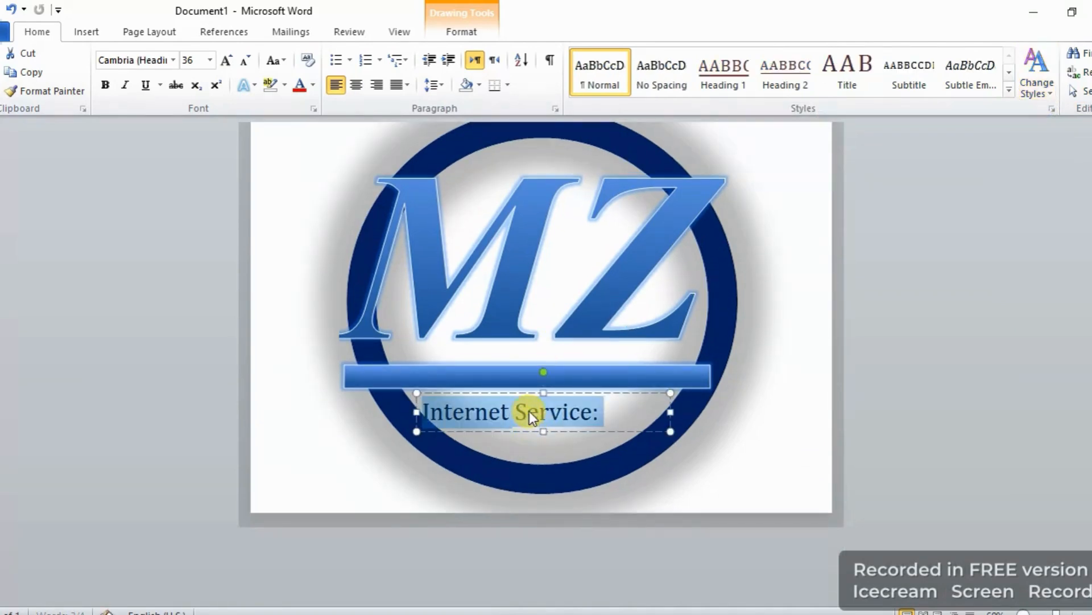
pyautogui.moveTo(671, 405); pyautogui.dragTo(706, 409)
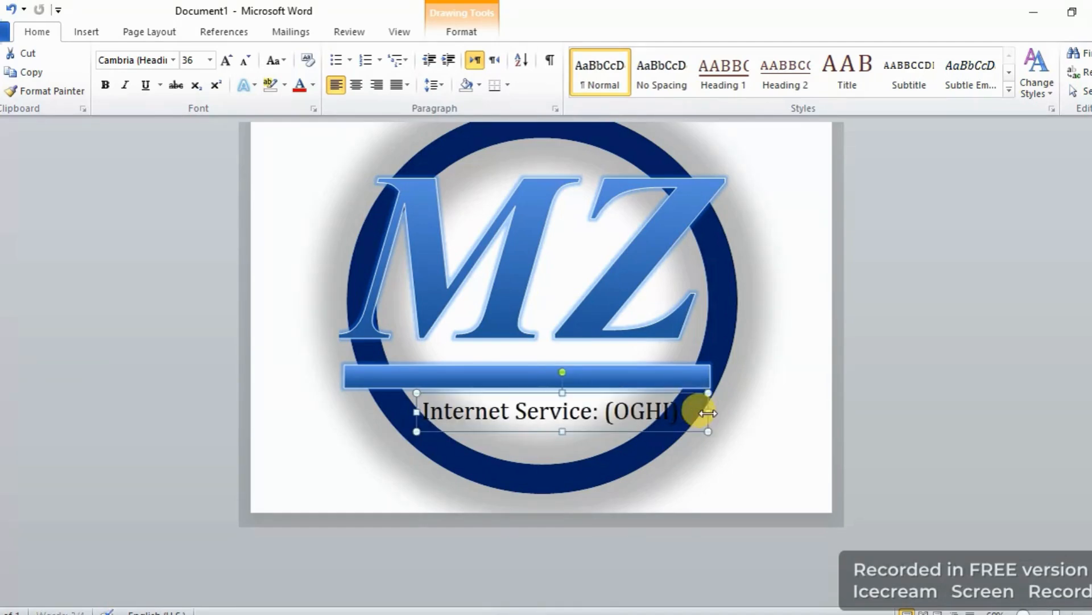
pyautogui.click(594, 394)
pyautogui.press('Left')
pyautogui.press('Left')
pyautogui.press('Left')
pyautogui.press('Left')
# Apply the black gradient text effect to the whole subtitle line and deselect it.
pyautogui.tripleClick(602, 417)
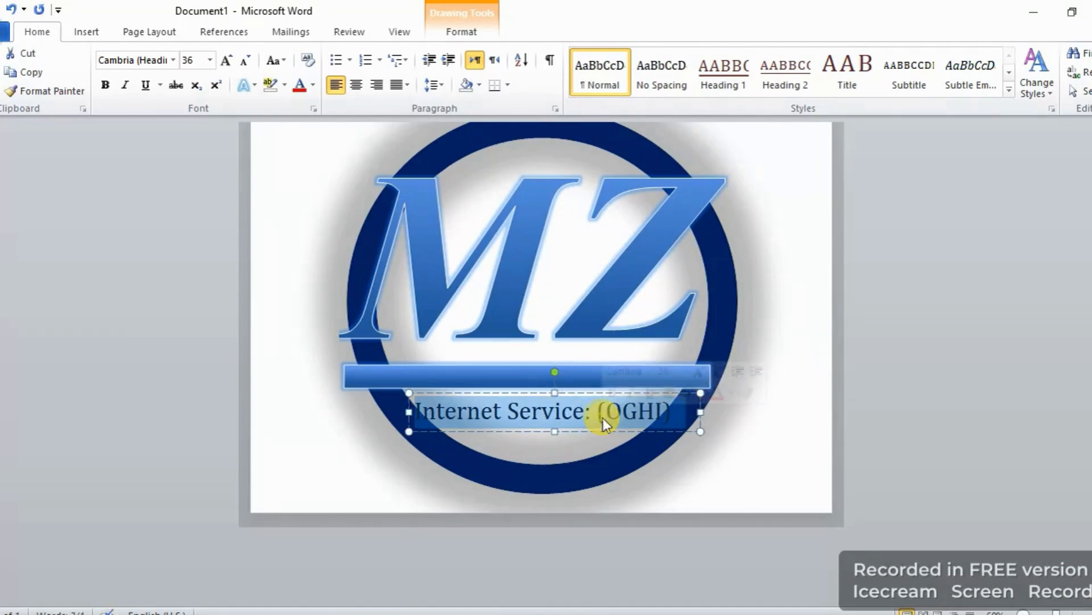
pyautogui.click(255, 83)
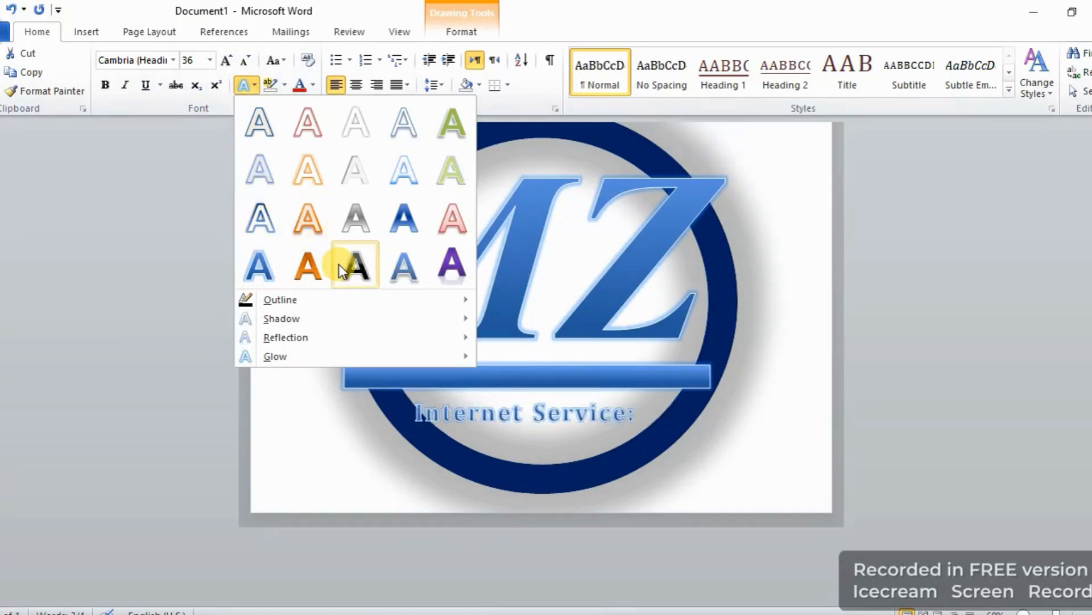
pyautogui.click(340, 264)
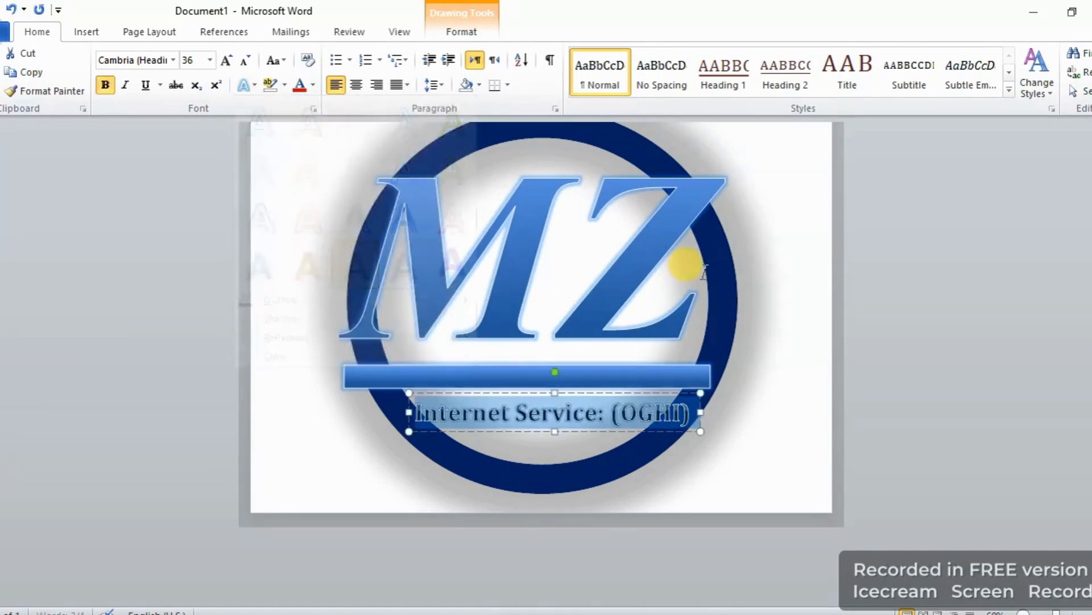
pyautogui.click(876, 290)
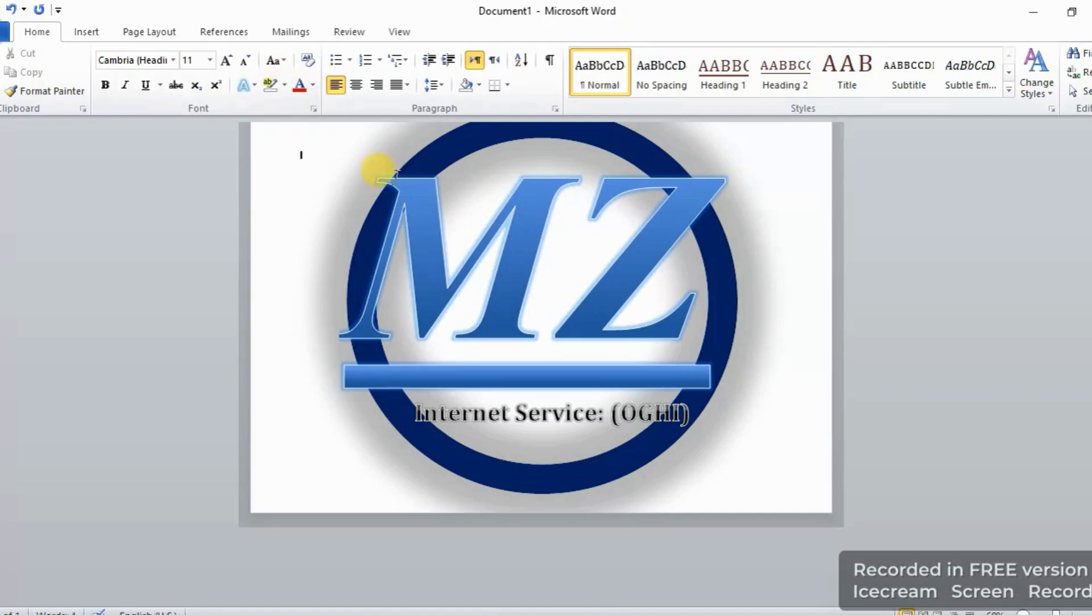
pyautogui.scroll(1, 502, 226)
pyautogui.click(547, 146)
pyautogui.click(1030, 222)
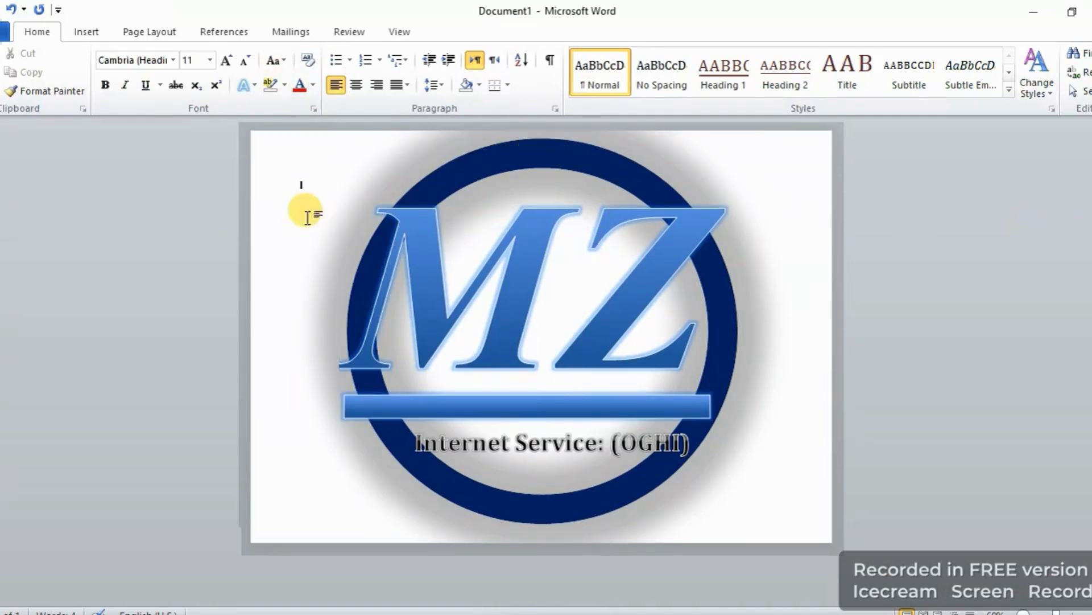